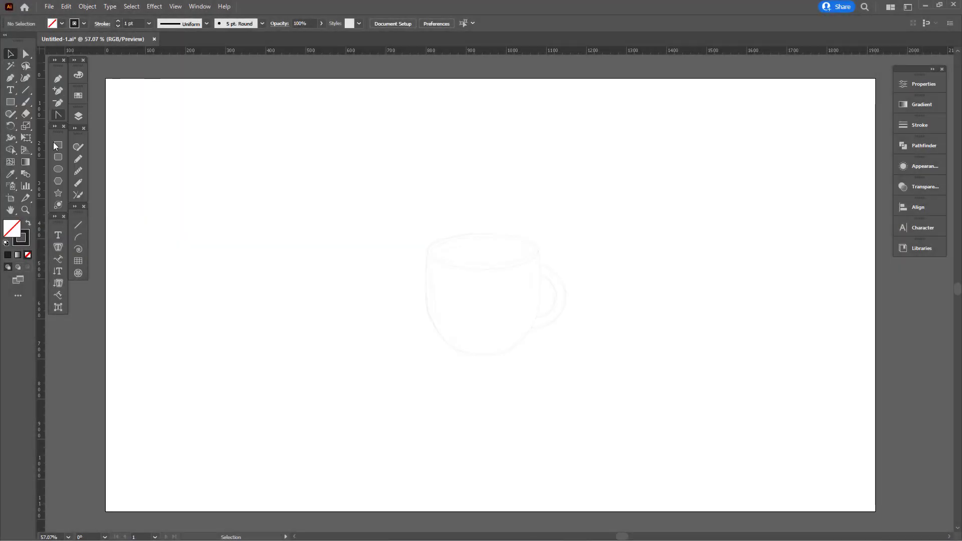
# Draw an ellipse over the mug rim, fit it to the sketch, and give it a 2 pt stroke
pyautogui.click(58, 170)
pyautogui.scroll(5, 751, 270)
pyautogui.scroll(-2, 696, 284)
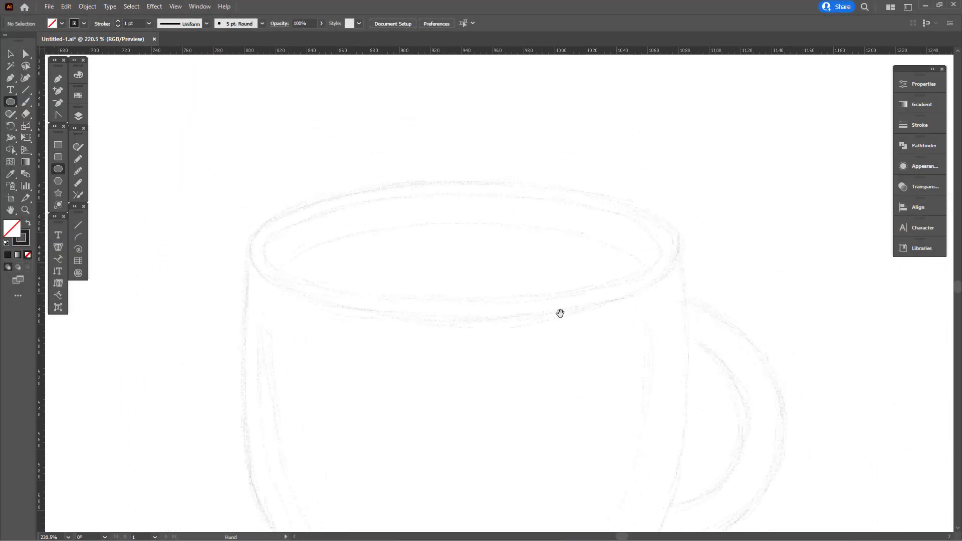
pyautogui.moveTo(560, 313); pyautogui.dragTo(556, 281)
pyautogui.moveTo(444, 204)
pyautogui.mouseDown()
pyautogui.moveTo(649, 249)
pyautogui.moveTo(610, 249)
pyautogui.mouseUp()
pyautogui.moveTo(662, 219); pyautogui.dragTo(659, 216)
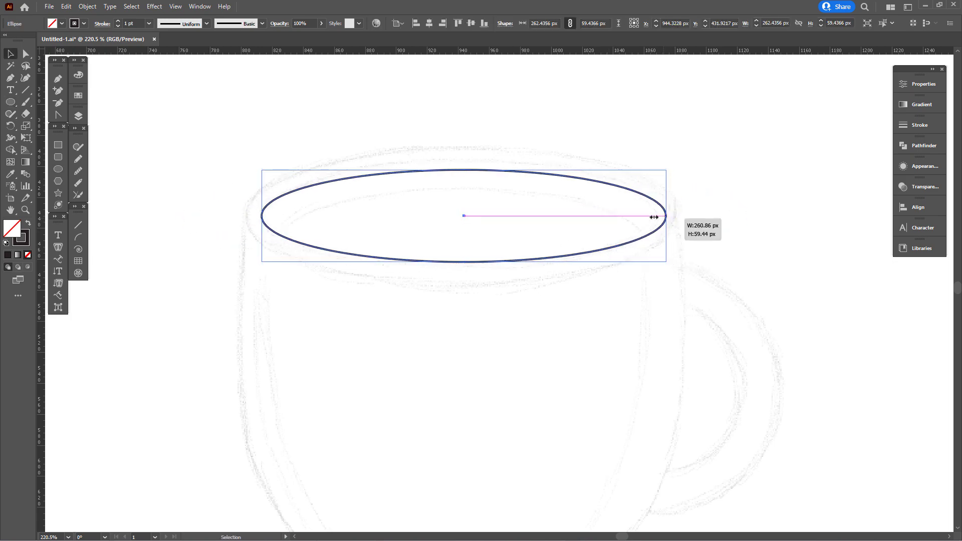
pyautogui.press('v')
pyautogui.moveTo(462, 219); pyautogui.dragTo(462, 215)
pyautogui.moveTo(461, 168); pyautogui.dragTo(461, 164)
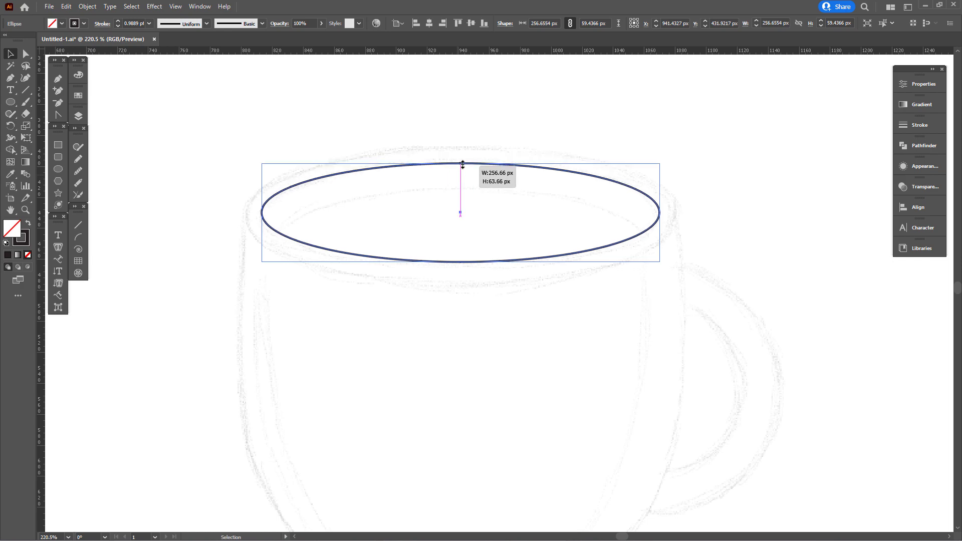
pyautogui.moveTo(461, 262); pyautogui.dragTo(464, 268)
pyautogui.click(117, 22)
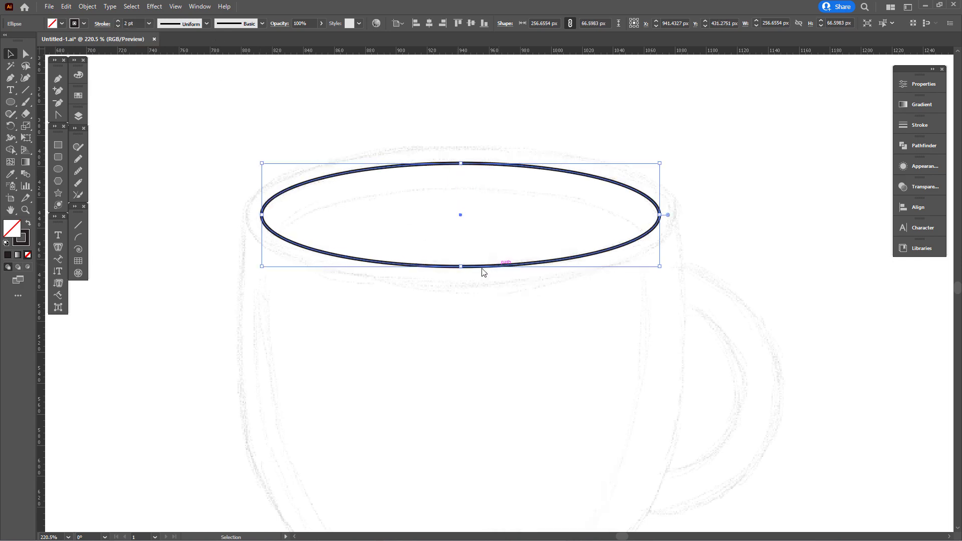
# Scale a larger concentric copy of the ellipse and fit it to the outer rim
pyautogui.moveTo(661, 266); pyautogui.dragTo(678, 271)
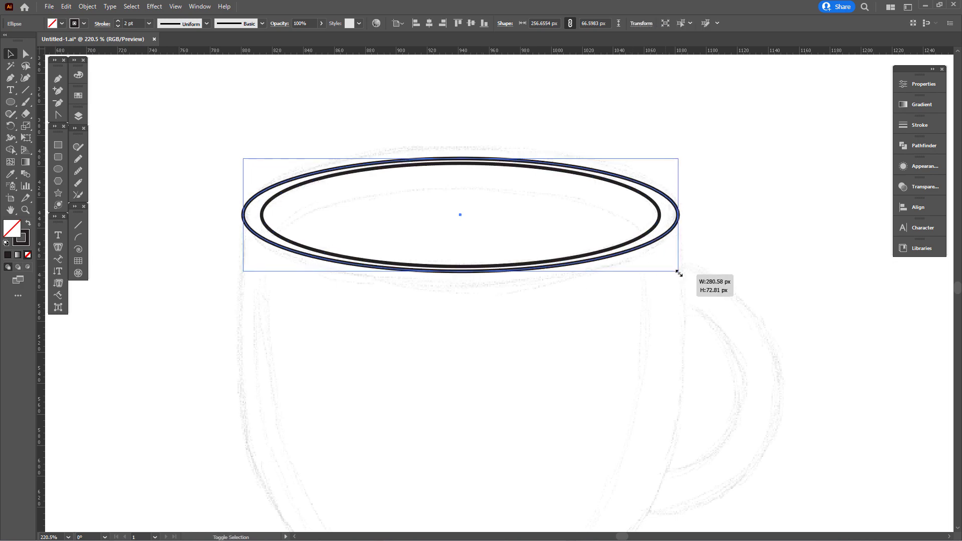
pyautogui.moveTo(460, 271); pyautogui.dragTo(461, 282)
pyautogui.moveTo(460, 148); pyautogui.dragTo(460, 152)
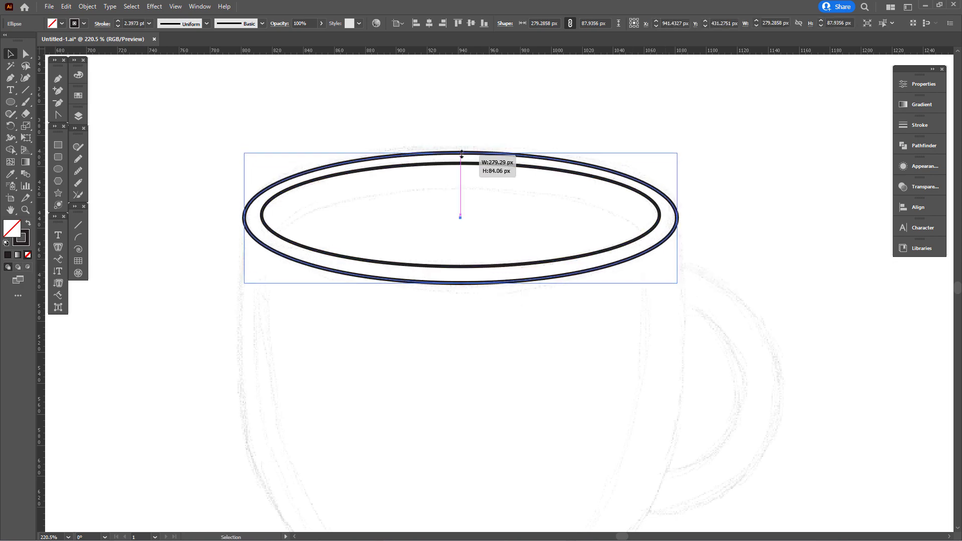
pyautogui.moveTo(461, 282); pyautogui.dragTo(462, 282)
# Duplicate the inner rim ellipse slightly lower and make the copy narrower
pyautogui.scroll(-3, 415, 249)
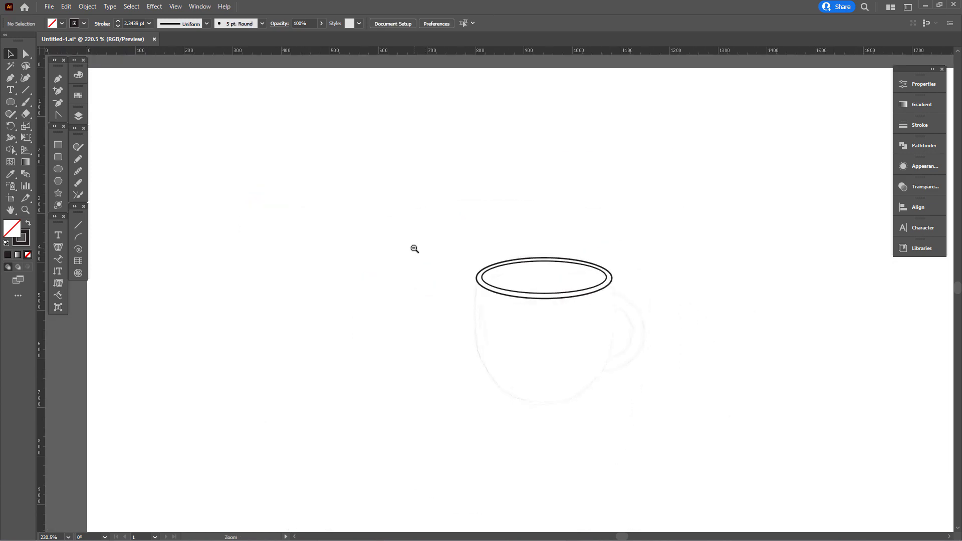
pyautogui.scroll(5, 614, 313)
pyautogui.scroll(1, 420, 223)
pyautogui.scroll(-4, 373, 203)
pyautogui.scroll(4, 373, 203)
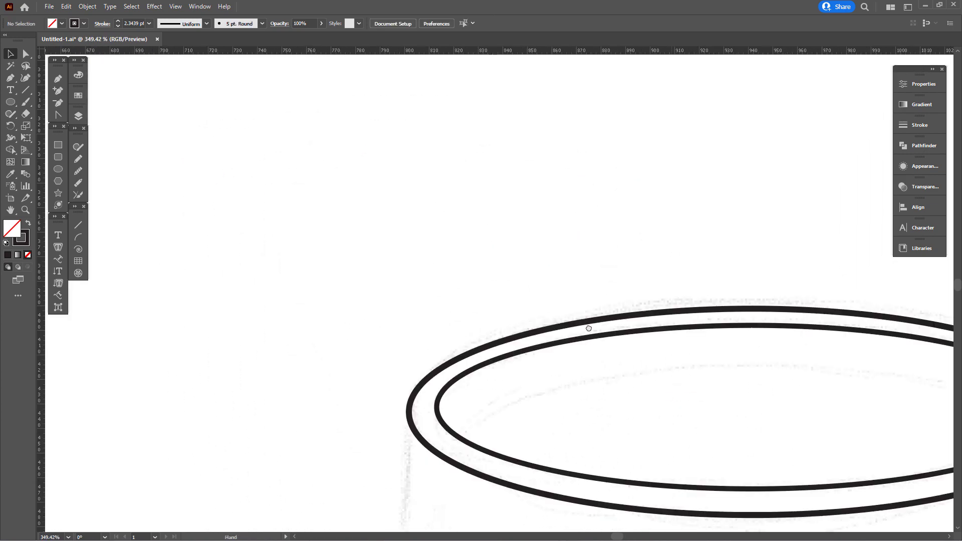
pyautogui.scroll(-4, 609, 315)
pyautogui.scroll(1, 545, 255)
pyautogui.scroll(1, 531, 271)
pyautogui.click(526, 271)
pyautogui.moveTo(526, 275); pyautogui.dragTo(533, 294)
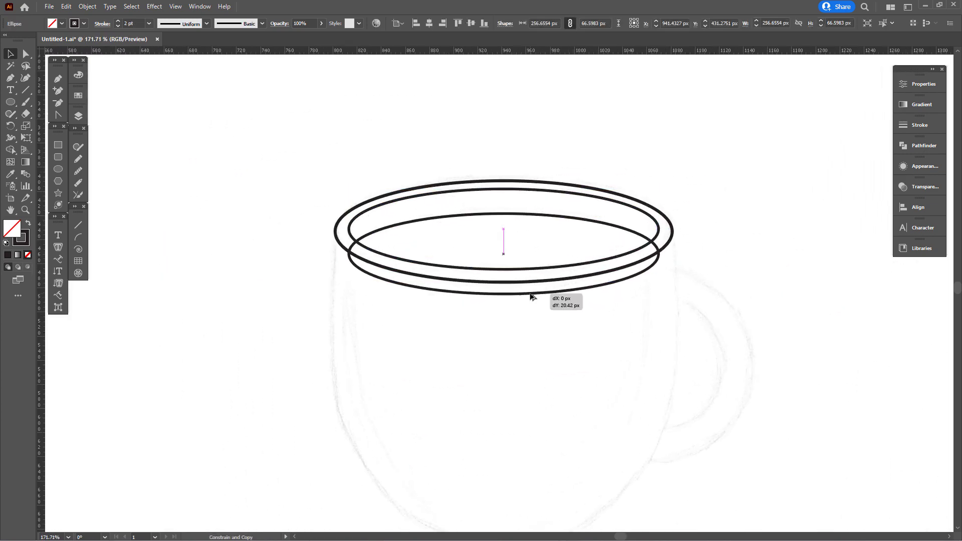
pyautogui.scroll(4, 532, 294)
pyautogui.moveTo(826, 260); pyautogui.dragTo(801, 260)
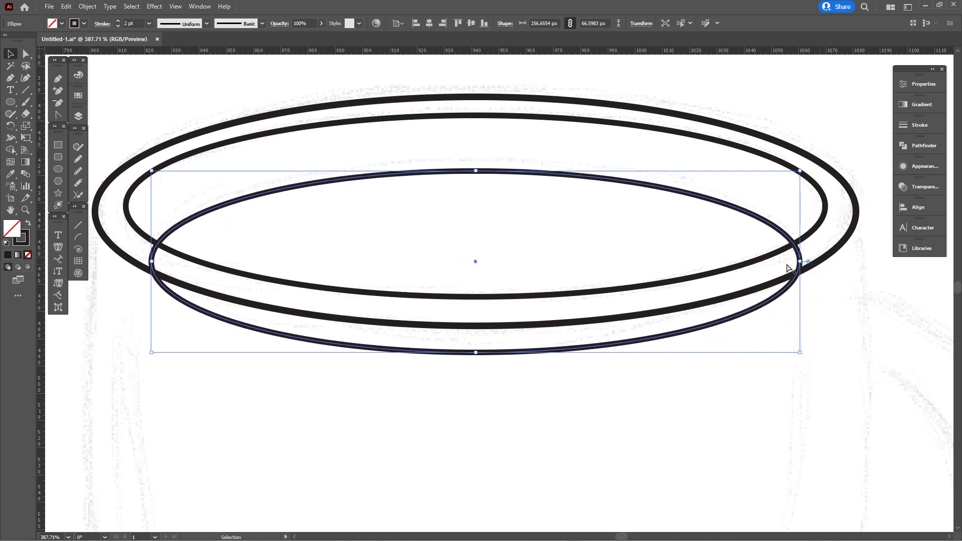
pyautogui.scroll(-3, 509, 215)
# Copy the ellipse pair to the left and use Shape Builder to keep only the top arc band
pyautogui.press('v')
pyautogui.keyDown('shift'); pyautogui.click(519, 209); pyautogui.keyUp('shift')
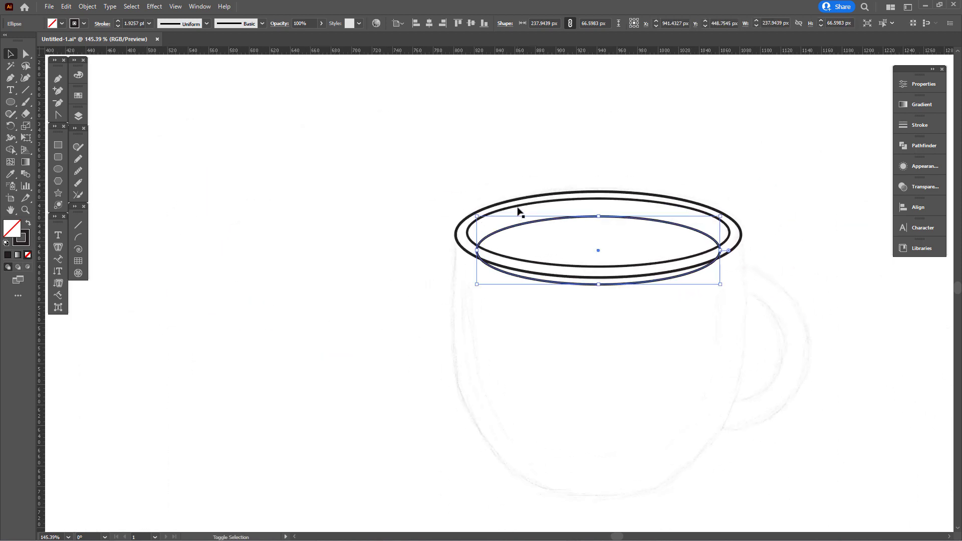
pyautogui.moveTo(526, 208); pyautogui.dragTo(216, 217)
pyautogui.hotkey('shift', 'm')
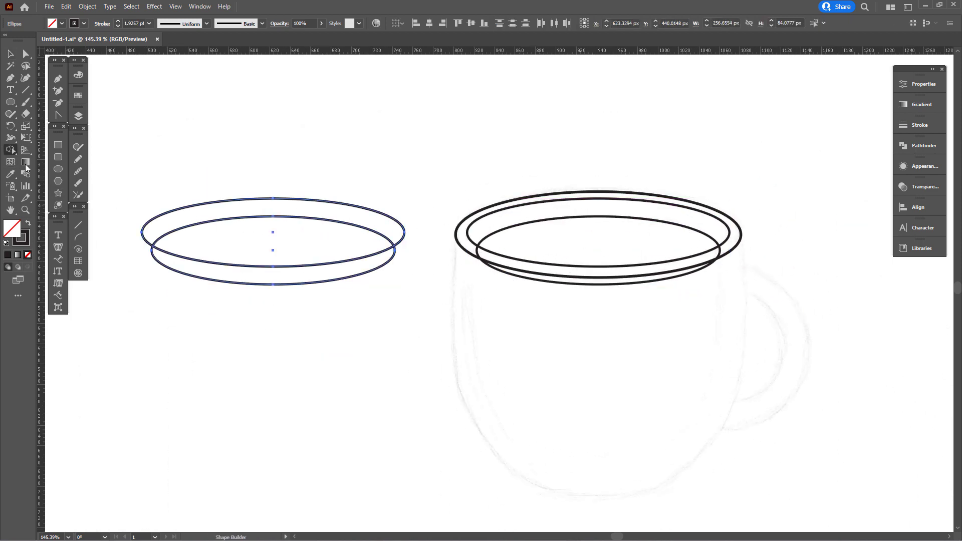
pyautogui.keyDown('alt'); pyautogui.click(220, 276); pyautogui.keyUp('alt')
# Delete the leftover lower ellipse and move the arc band onto the mug rim
pyautogui.click(10, 54)
pyautogui.click(518, 227)
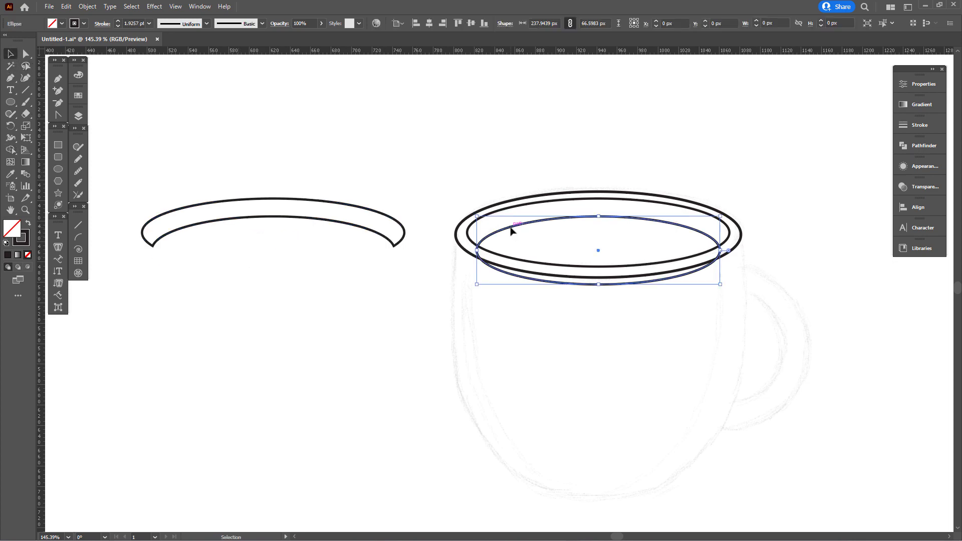
pyautogui.press('Delete')
pyautogui.moveTo(372, 237); pyautogui.dragTo(698, 245)
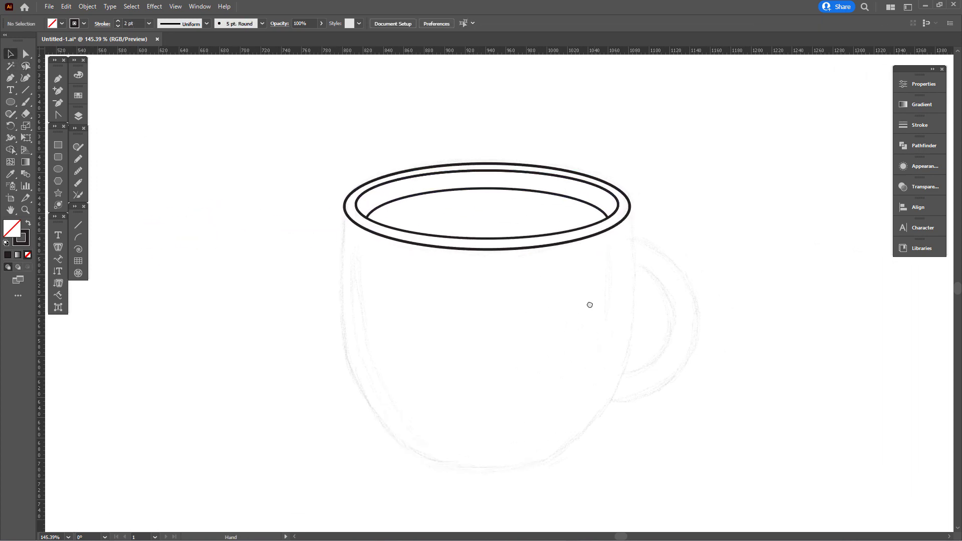
pyautogui.scroll(2, 590, 302)
# Pen the mug's left side from the rim edge down to a smooth anchor at the bottom centre
pyautogui.press('p')
pyautogui.click(281, 136)
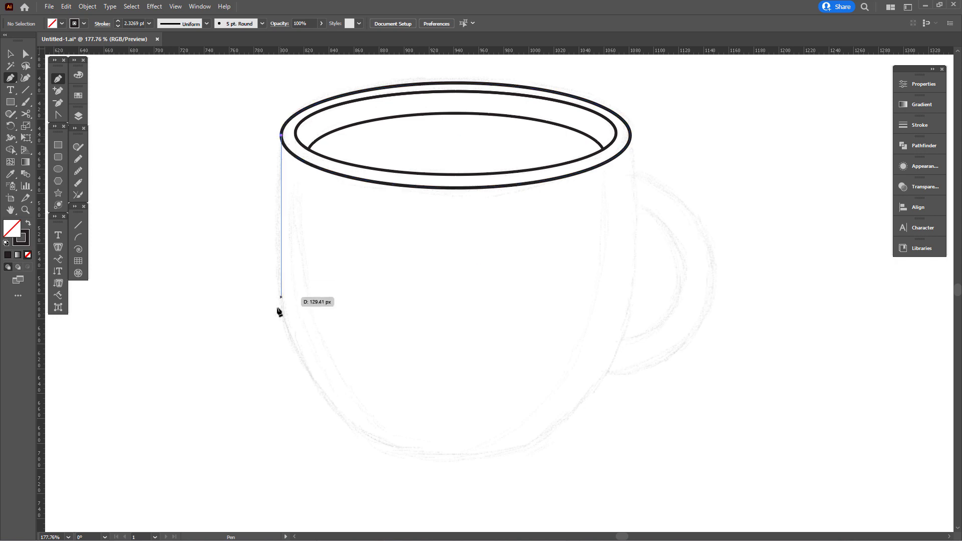
pyautogui.click(281, 307)
pyautogui.click(349, 426)
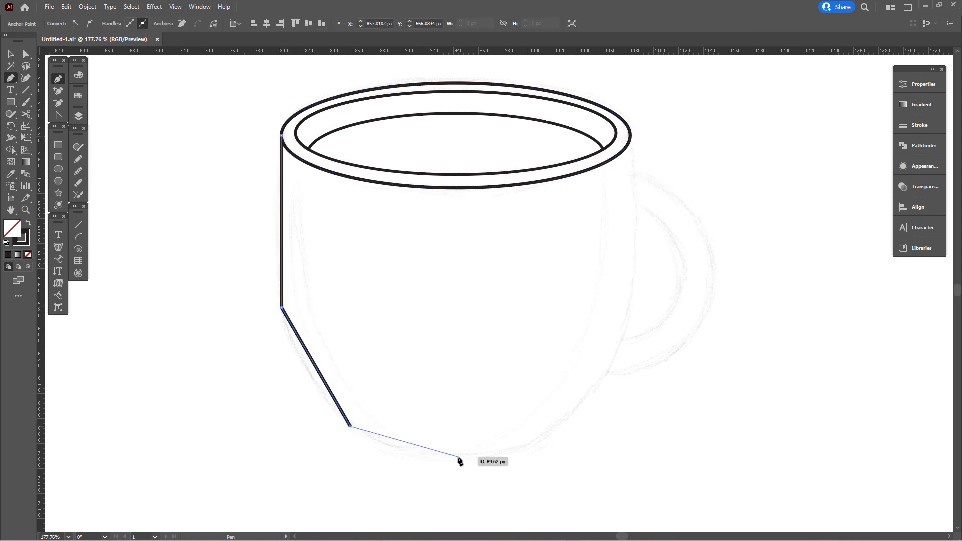
pyautogui.moveTo(455, 459); pyautogui.dragTo(510, 458)
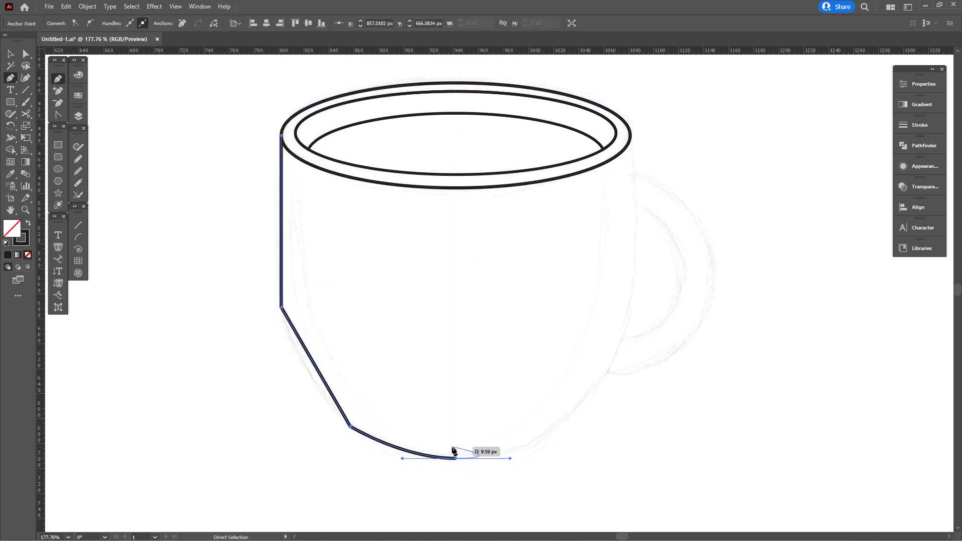
# Curve the left side's segments and round its lower-left corner into a smooth bend
pyautogui.moveTo(323, 378); pyautogui.dragTo(303, 383)
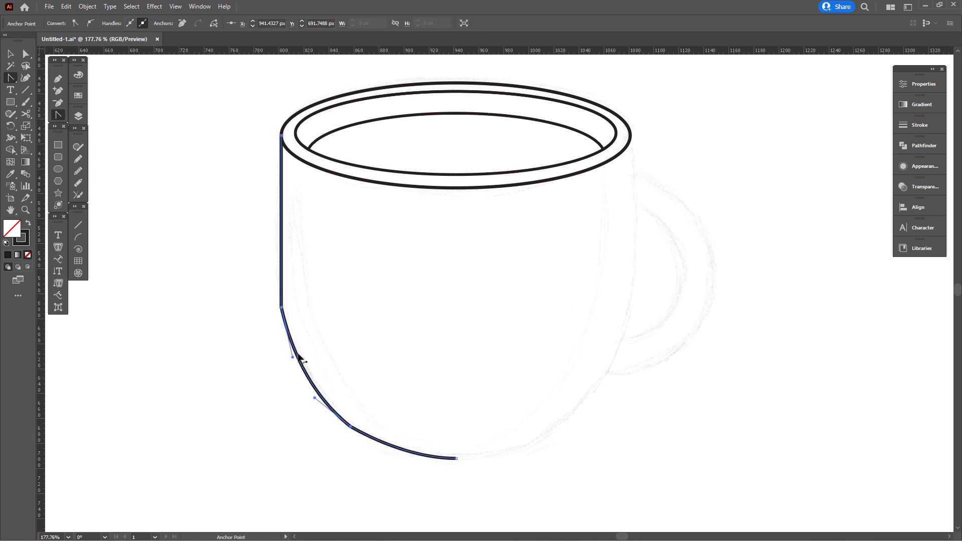
pyautogui.moveTo(281, 235); pyautogui.dragTo(279, 232)
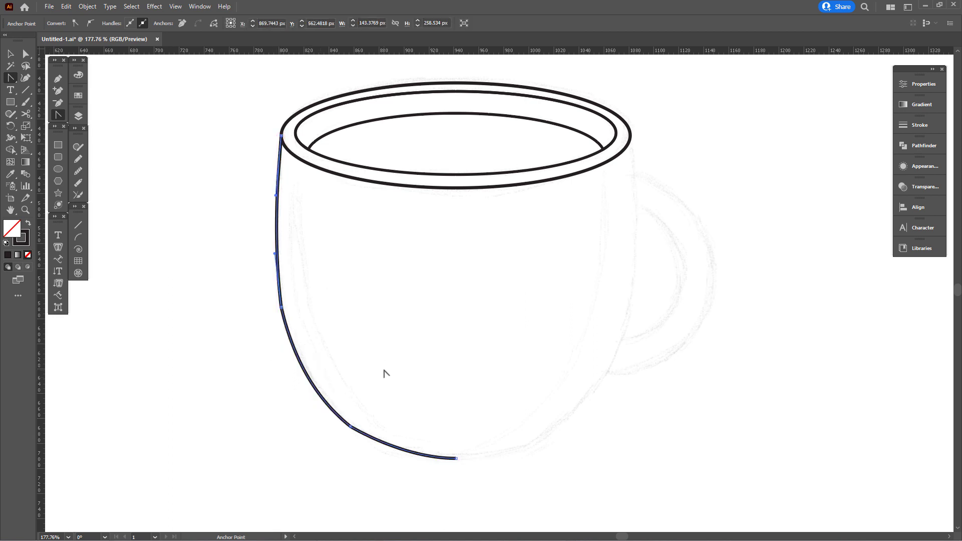
pyautogui.click(350, 426)
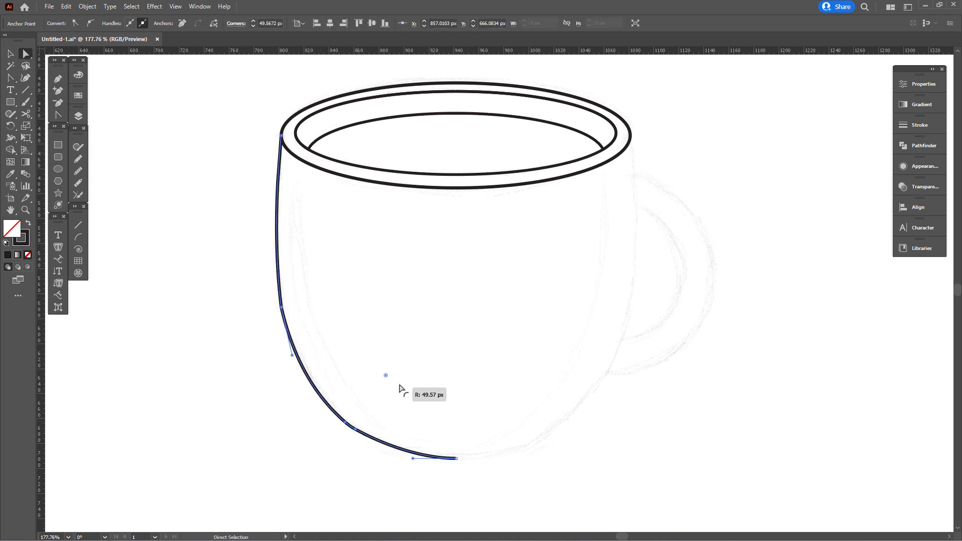
pyautogui.click(282, 307)
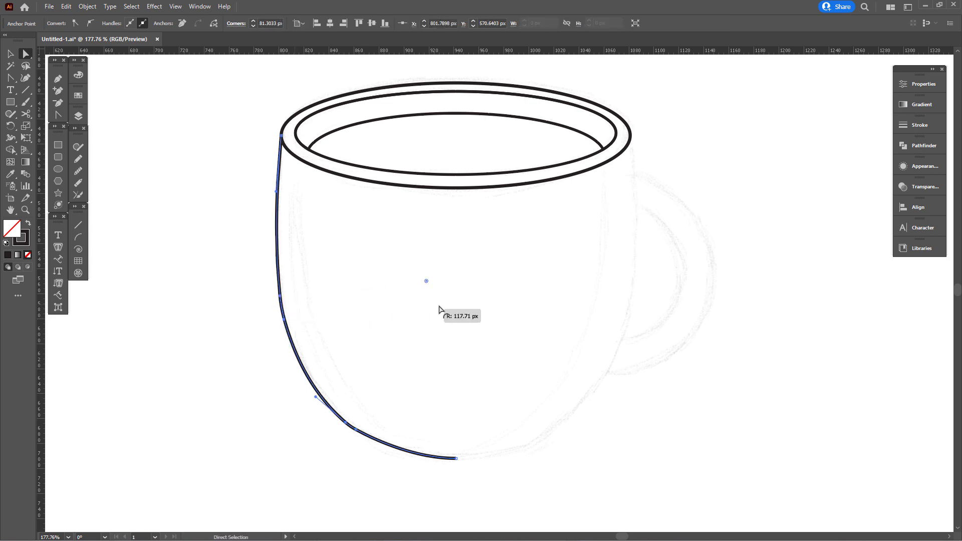
pyautogui.click(465, 358)
pyautogui.click(370, 446)
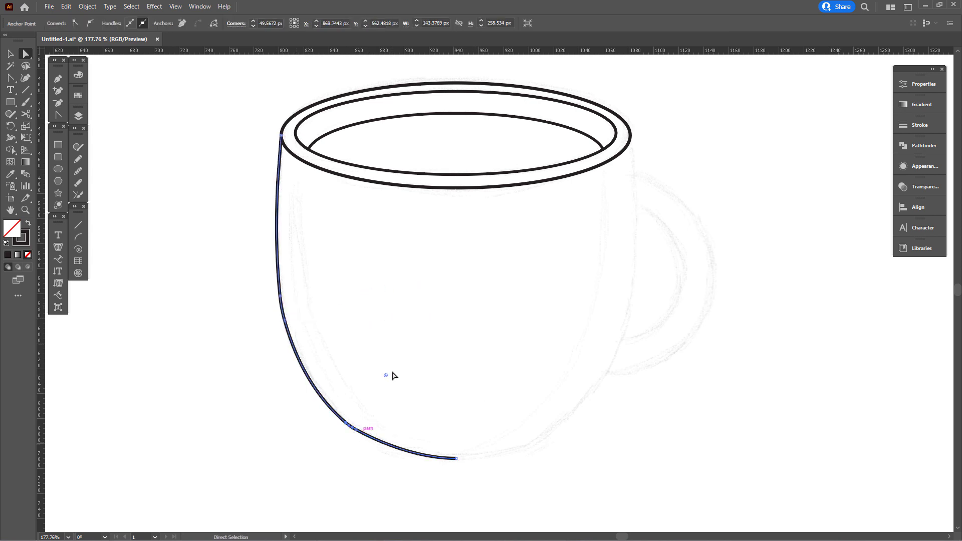
pyautogui.moveTo(388, 375); pyautogui.dragTo(449, 337)
pyautogui.click(465, 376)
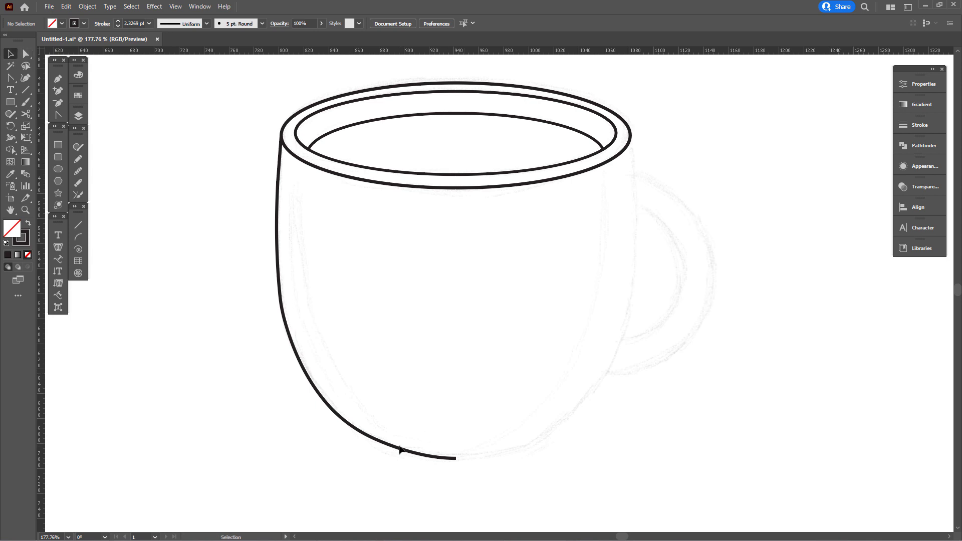
pyautogui.click(399, 449)
# Copy the left side, reflect it, and position it as the mug's right side
pyautogui.moveTo(393, 447); pyautogui.dragTo(481, 448)
pyautogui.rightClick(379, 215)
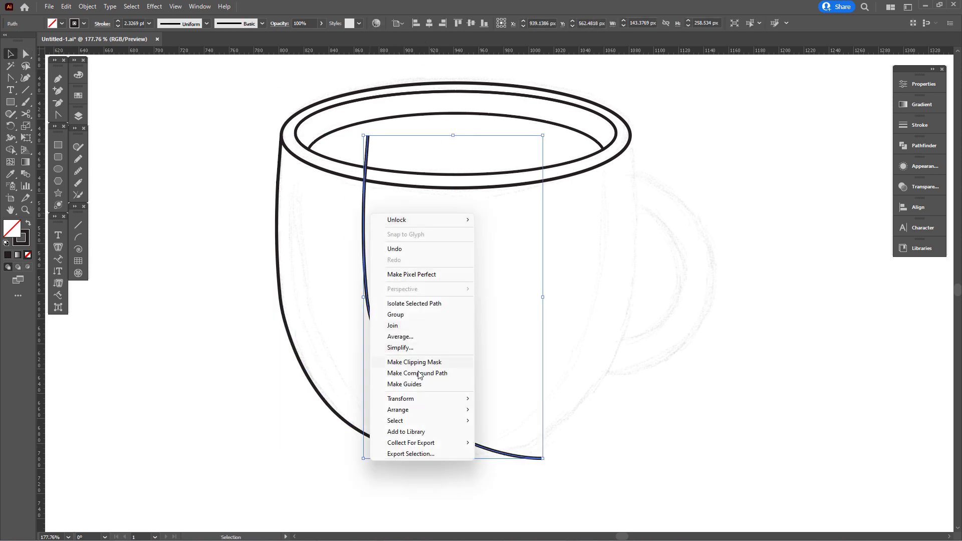
pyautogui.click(515, 431)
pyautogui.click(498, 344)
pyautogui.moveTo(503, 389); pyautogui.dragTo(596, 389)
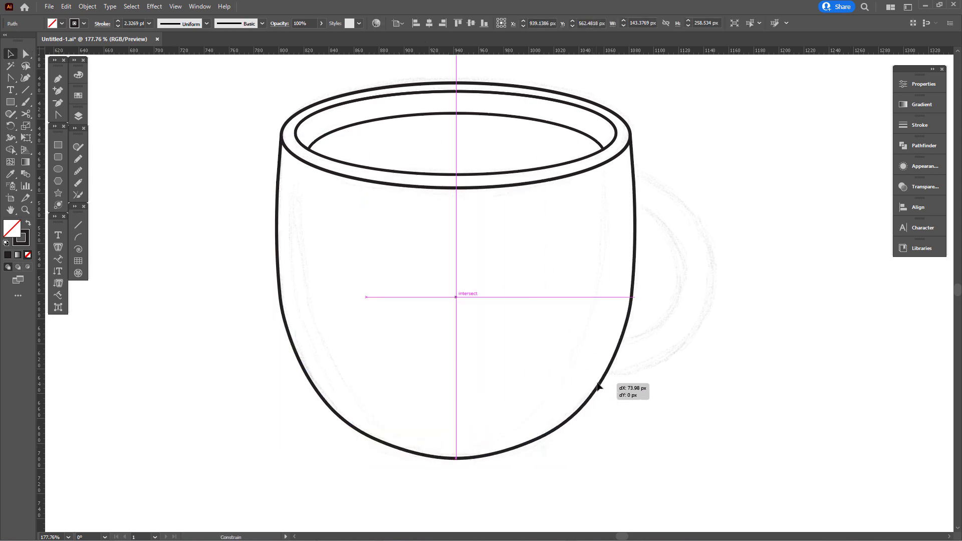
# Join the two side paths into one closed mug body outline
pyautogui.keyDown('shift'); pyautogui.click(389, 448); pyautogui.keyUp('shift')
pyautogui.rightClick(389, 447)
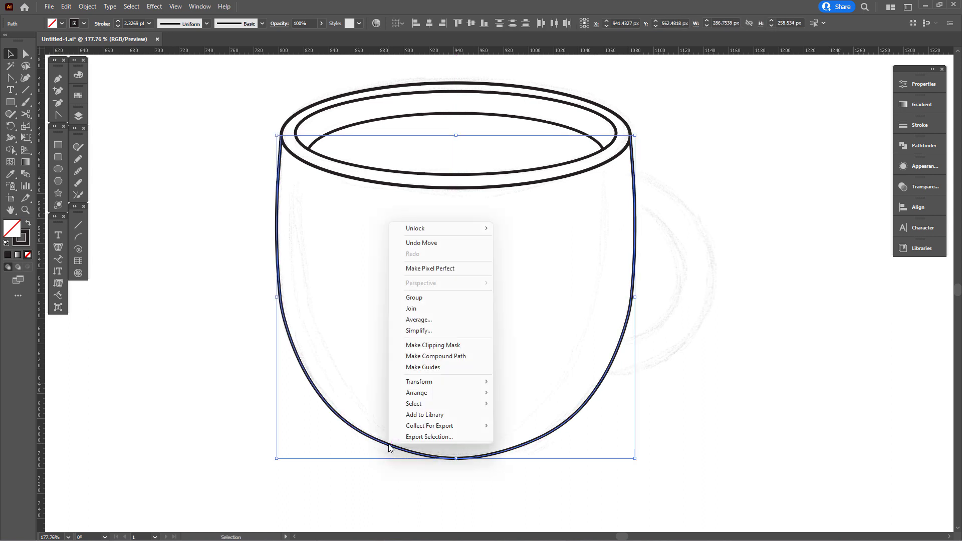
pyautogui.click(421, 309)
pyautogui.rightClick(414, 308)
pyautogui.click(413, 304)
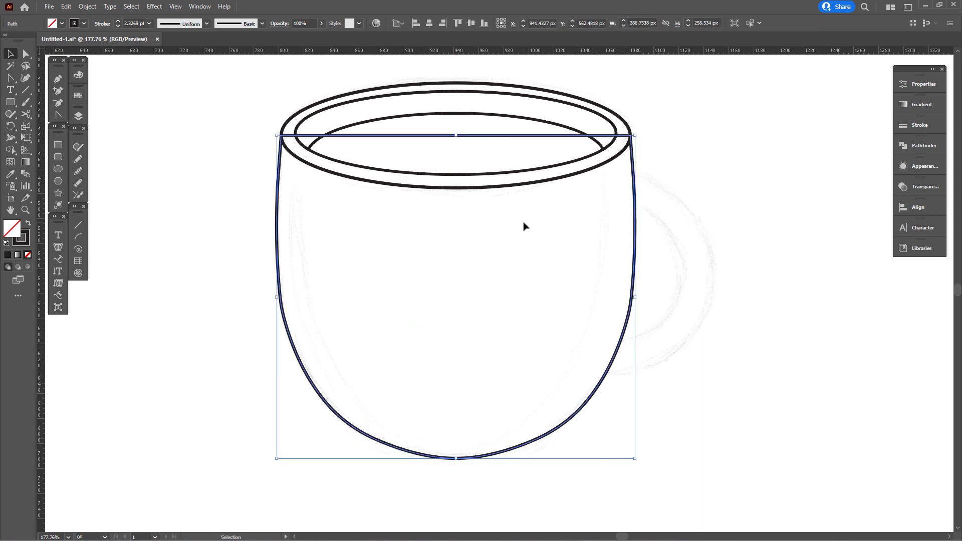
pyautogui.click(588, 196)
# Drag the body's bottom anchor into a smoother curve, then zoom back in on the mug
pyautogui.click(459, 457)
pyautogui.press('a')
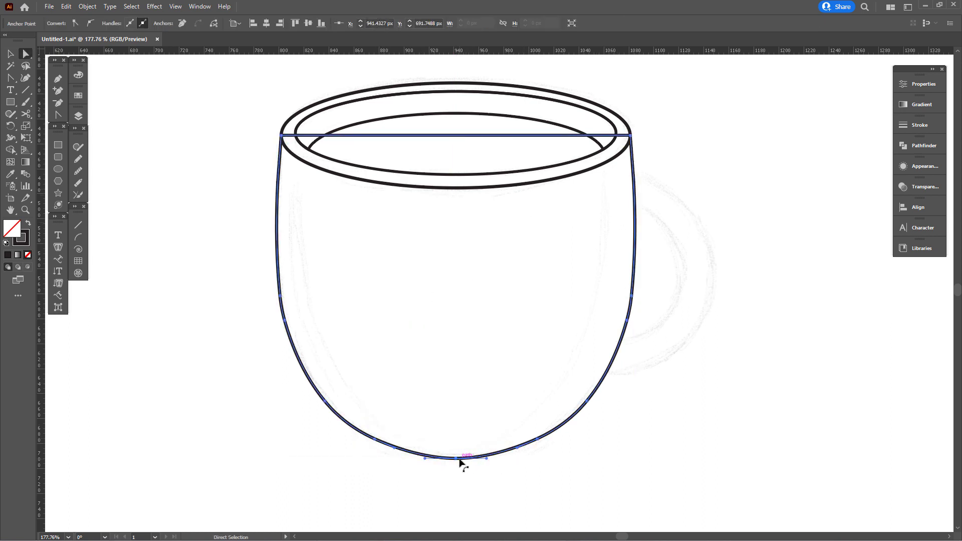
pyautogui.moveTo(459, 458); pyautogui.dragTo(428, 462)
pyautogui.click(468, 487)
pyautogui.hotkey('ctrl', '0')
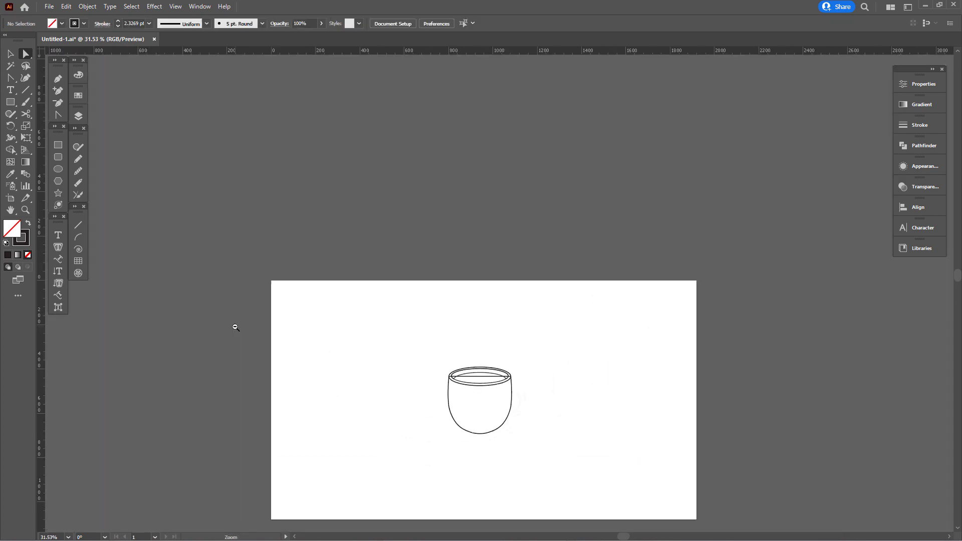
pyautogui.click(513, 361)
pyautogui.click(555, 382)
pyautogui.scroll(-1, 554, 382)
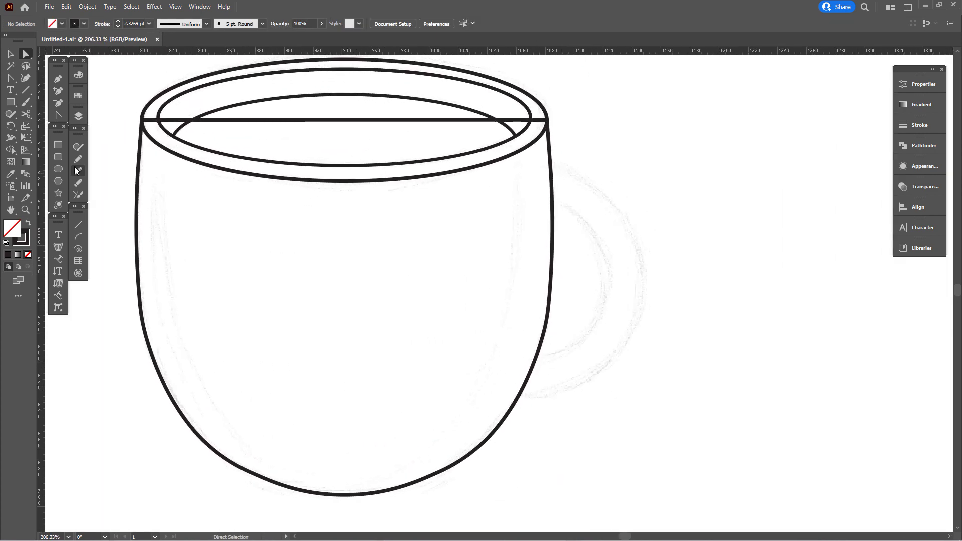
# Draw an ellipse over the handle sketch on the mug's right side
pyautogui.moveTo(501, 164); pyautogui.dragTo(635, 390)
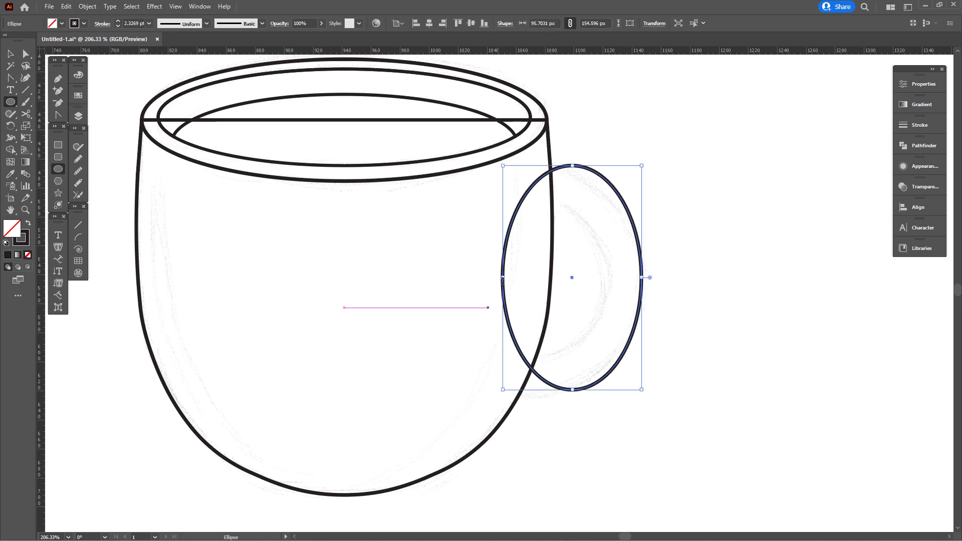
pyautogui.moveTo(502, 277); pyautogui.dragTo(433, 284)
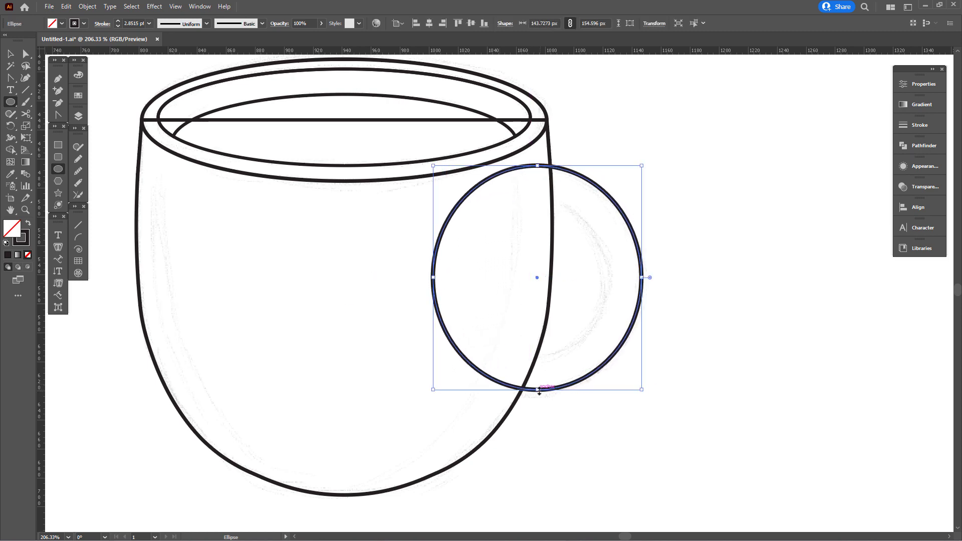
pyautogui.moveTo(538, 390); pyautogui.dragTo(539, 395)
pyautogui.moveTo(537, 165); pyautogui.dragTo(537, 169)
# Make a smaller offset copy of the circle and fit it as the handle's hole
pyautogui.press('v')
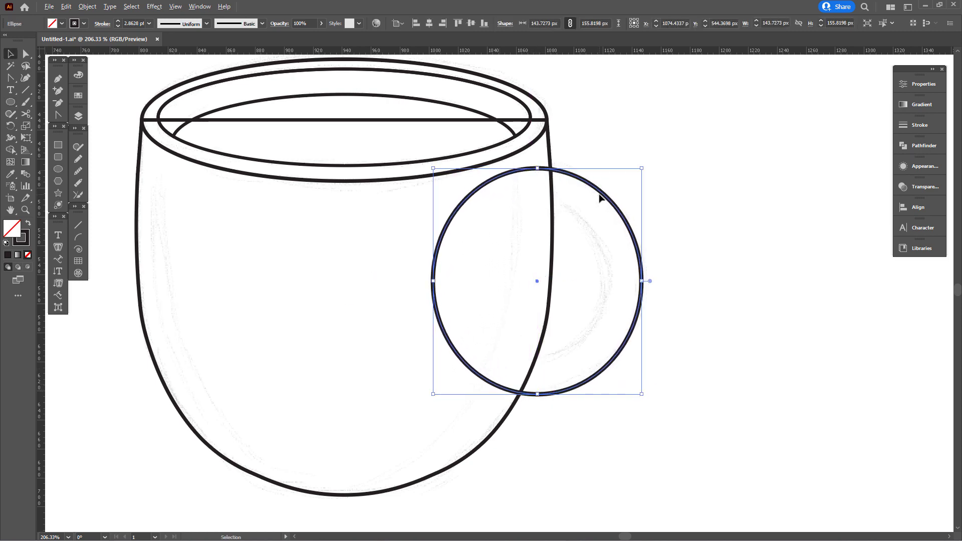
pyautogui.moveTo(599, 197); pyautogui.dragTo(587, 201)
pyautogui.moveTo(628, 398); pyautogui.dragTo(584, 342)
pyautogui.moveTo(522, 182); pyautogui.dragTo(522, 192)
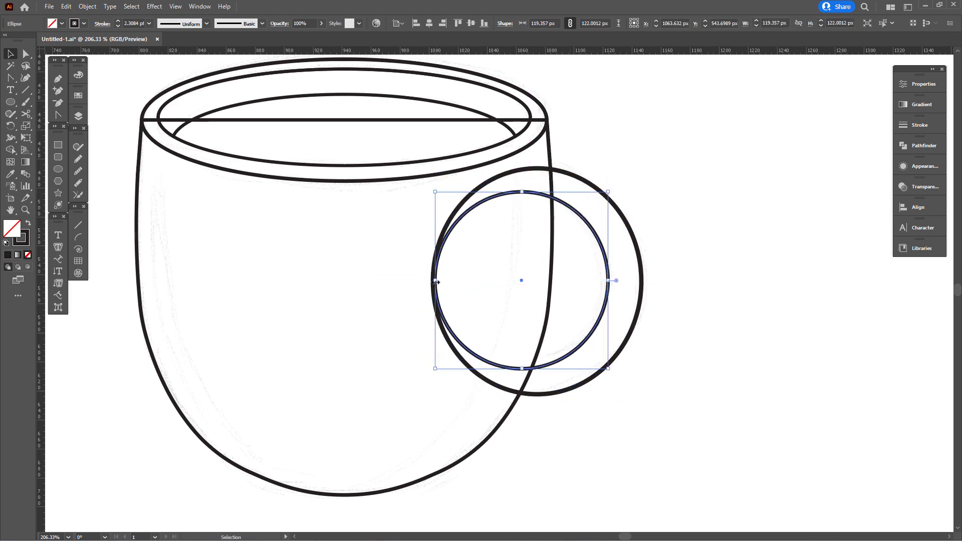
pyautogui.moveTo(435, 282); pyautogui.dragTo(445, 280)
pyautogui.moveTo(526, 368); pyautogui.dragTo(526, 362)
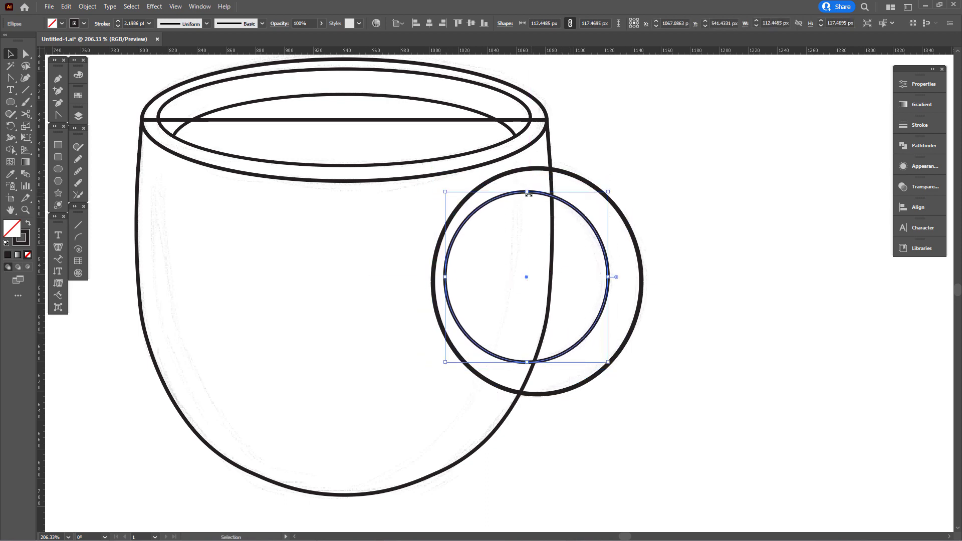
# Merge the outer ring area with the mug body into one handle shape using Shape Builder
pyautogui.moveTo(679, 244); pyautogui.dragTo(600, 284)
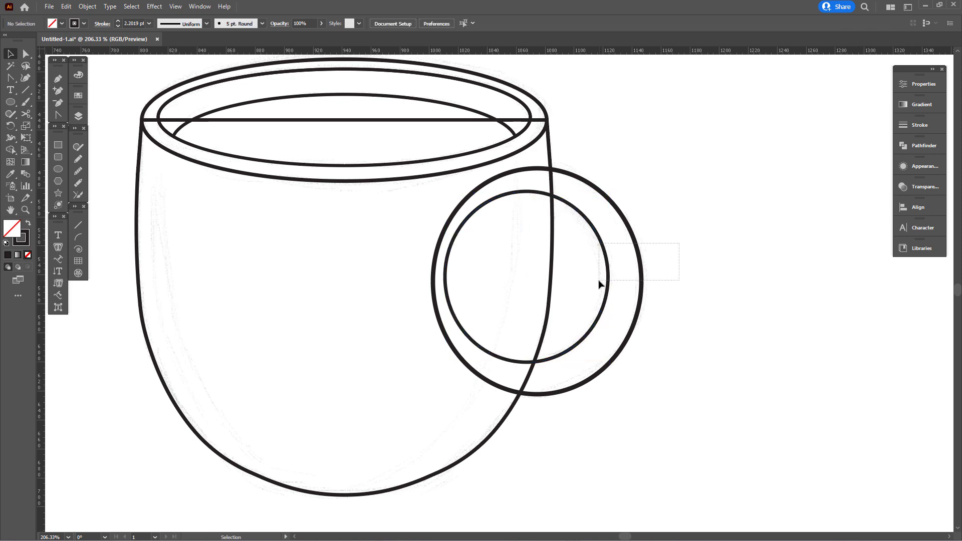
pyautogui.keyDown('shift'); pyautogui.click(139, 236); pyautogui.keyUp('shift')
pyautogui.hotkey('shift', 'm')
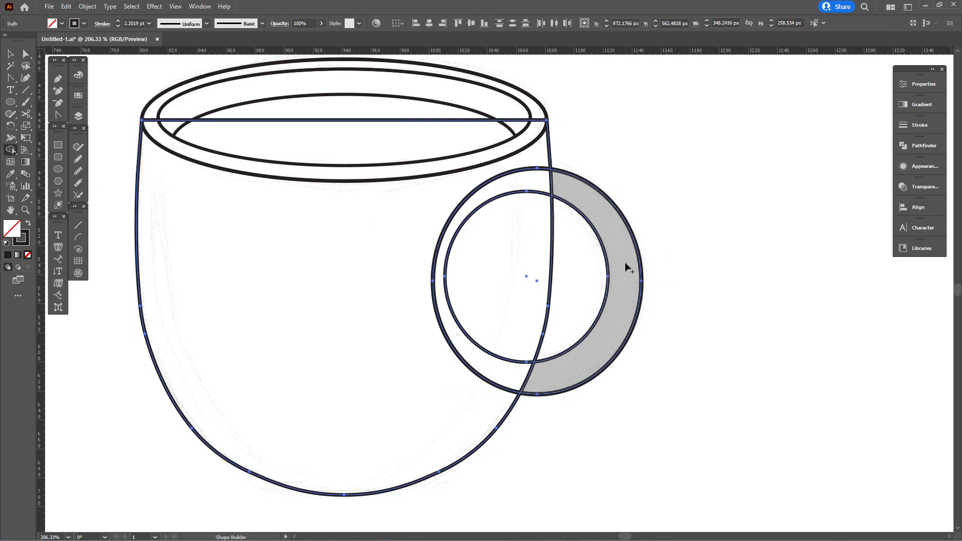
pyautogui.click(626, 268)
# Delete the leftover arc inside the mug and reselect the mug body
pyautogui.press('v')
pyautogui.click(490, 351)
pyautogui.click(471, 371)
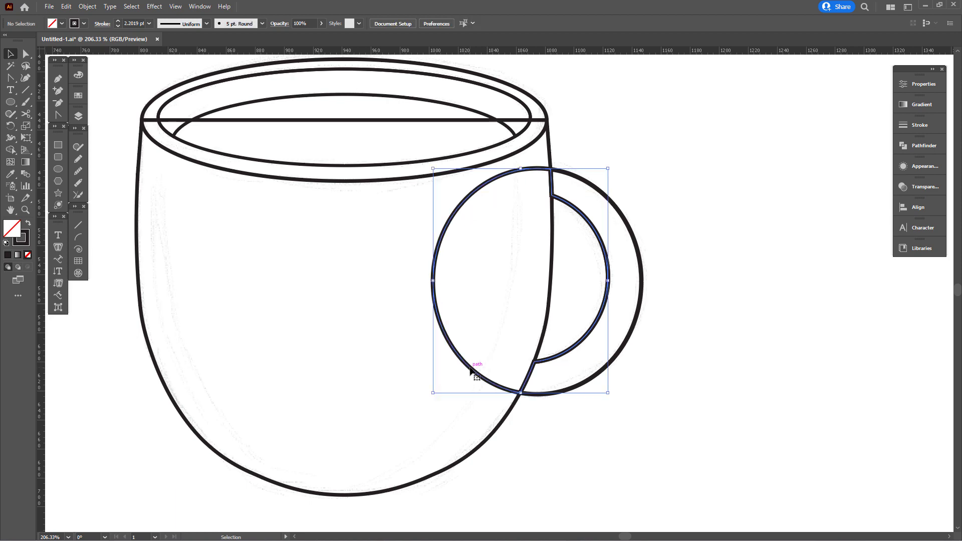
pyautogui.press('Delete')
pyautogui.scroll(-3, 616, 315)
pyautogui.scroll(3, 575, 296)
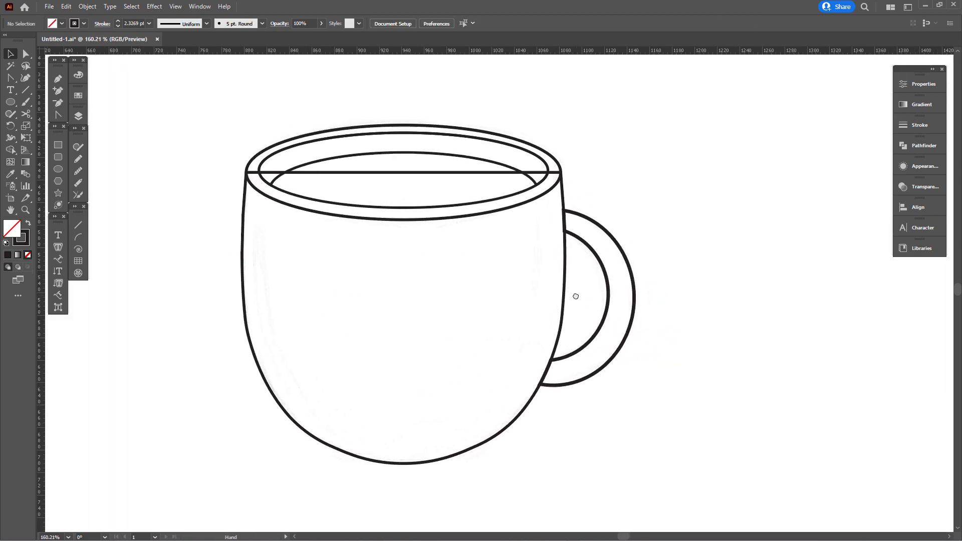
pyautogui.moveTo(576, 296); pyautogui.dragTo(569, 296)
pyautogui.scroll(2, 677, 274)
pyautogui.scroll(1, 588, 290)
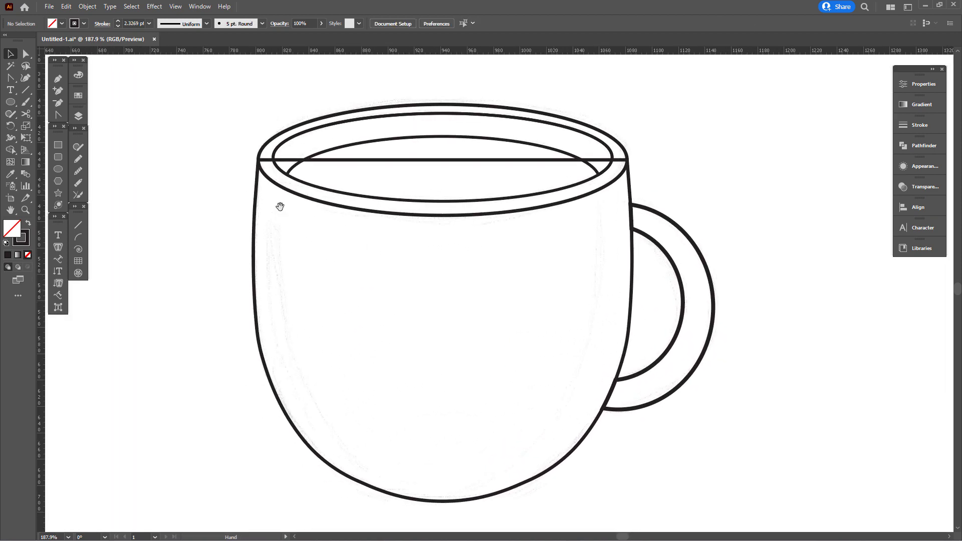
pyautogui.click(256, 210)
# Fill the mug body yellow from Swatches and give the inner rim ring a dark fill
pyautogui.click(78, 95)
pyautogui.click(170, 128)
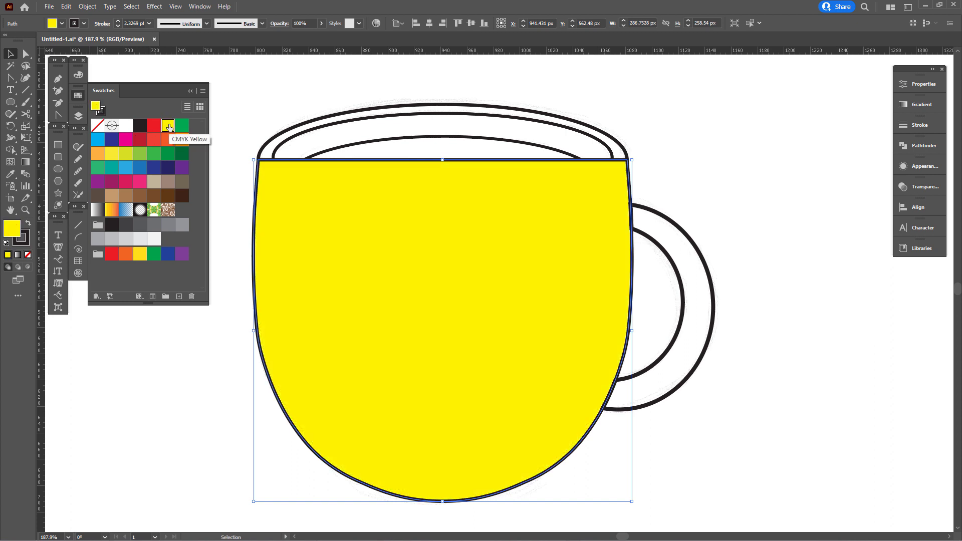
pyautogui.press('a')
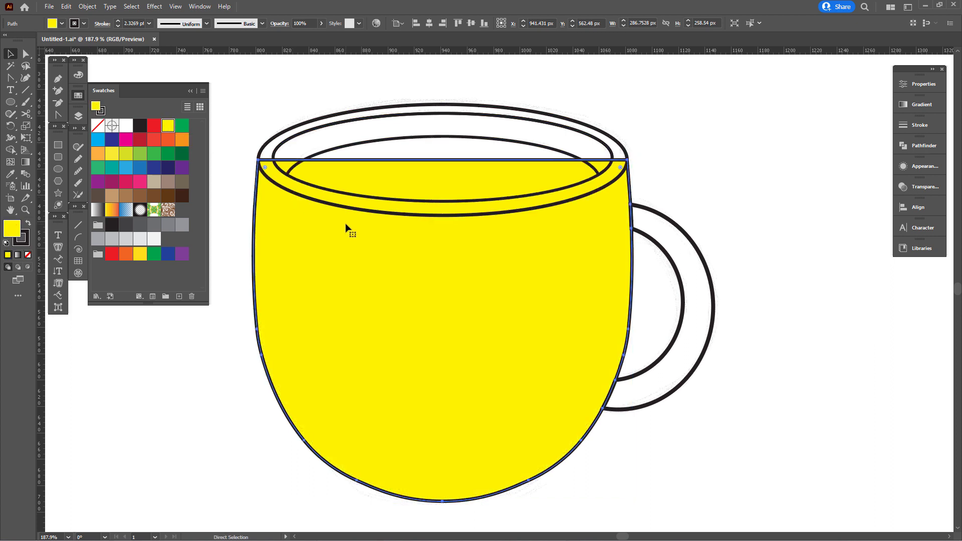
pyautogui.press('v')
pyautogui.click(315, 133)
pyautogui.hotkey('shift', 'x')
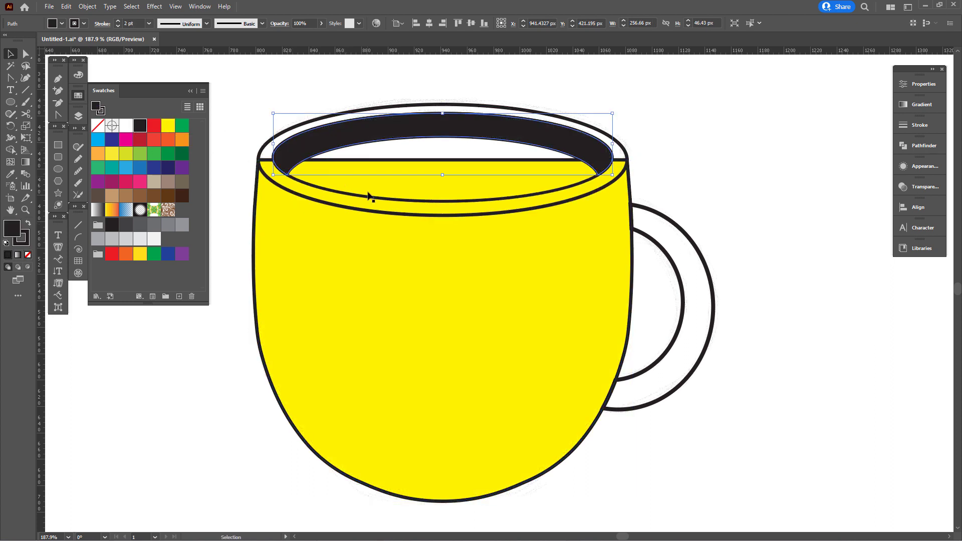
# Fill the coffee ellipse brown and the outer rim yellow, sent behind the coffee
pyautogui.click(323, 196)
pyautogui.click(147, 198)
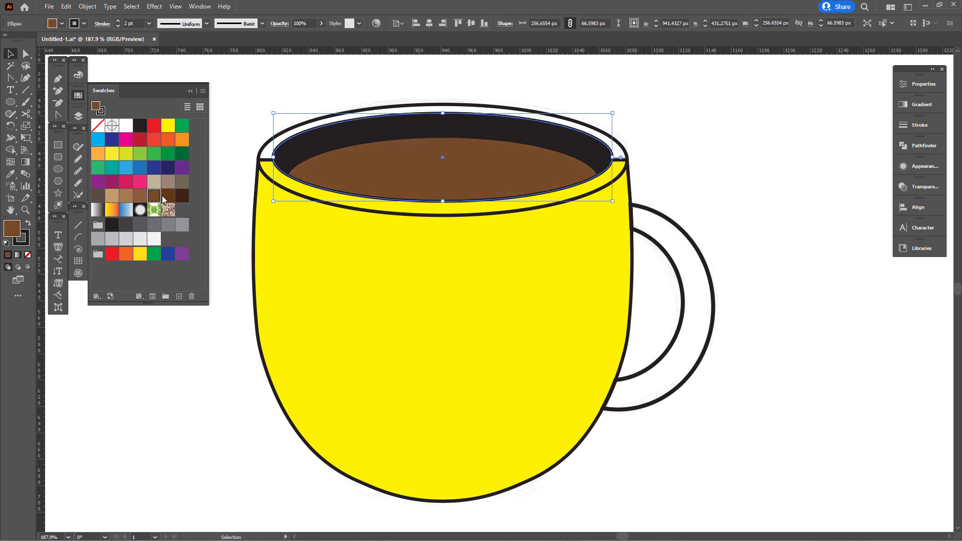
pyautogui.click(154, 196)
pyautogui.click(273, 175)
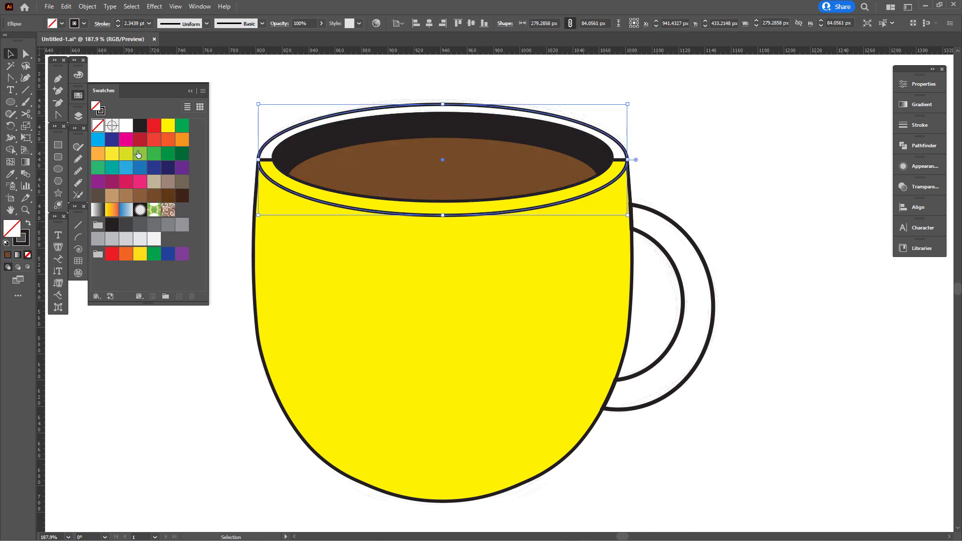
pyautogui.click(168, 126)
pyautogui.hotkey('ctrl', '[')
pyautogui.hotkey('ctrl', '[')
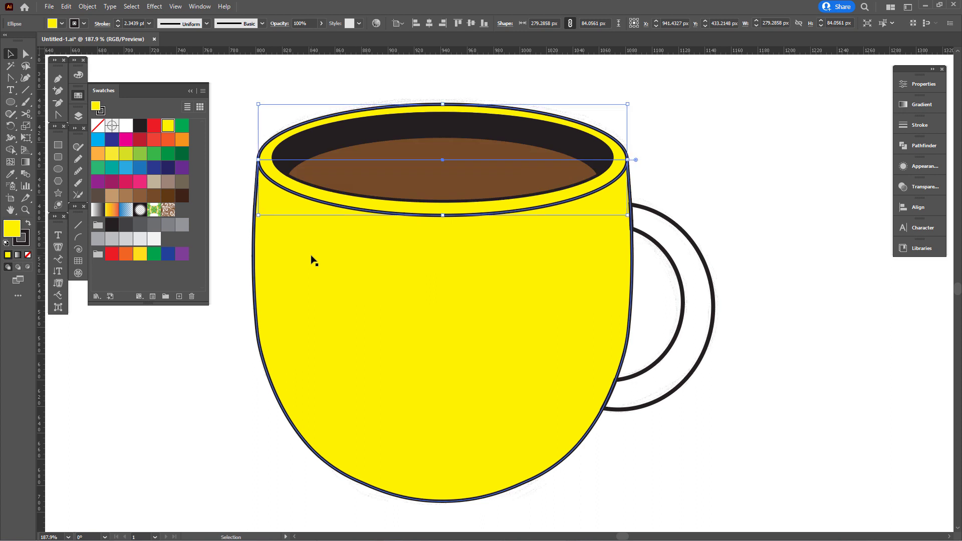
pyautogui.click(78, 74)
# Lighten the rim to pale yellow and deepen the mug body to golden yellow
pyautogui.moveTo(129, 123); pyautogui.dragTo(155, 124)
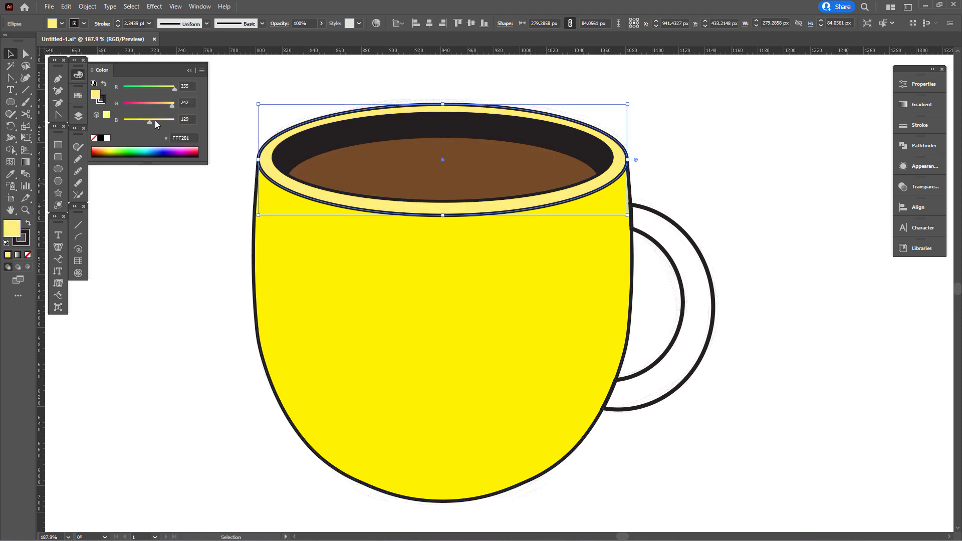
pyautogui.click(264, 249)
pyautogui.moveTo(172, 105); pyautogui.dragTo(167, 108)
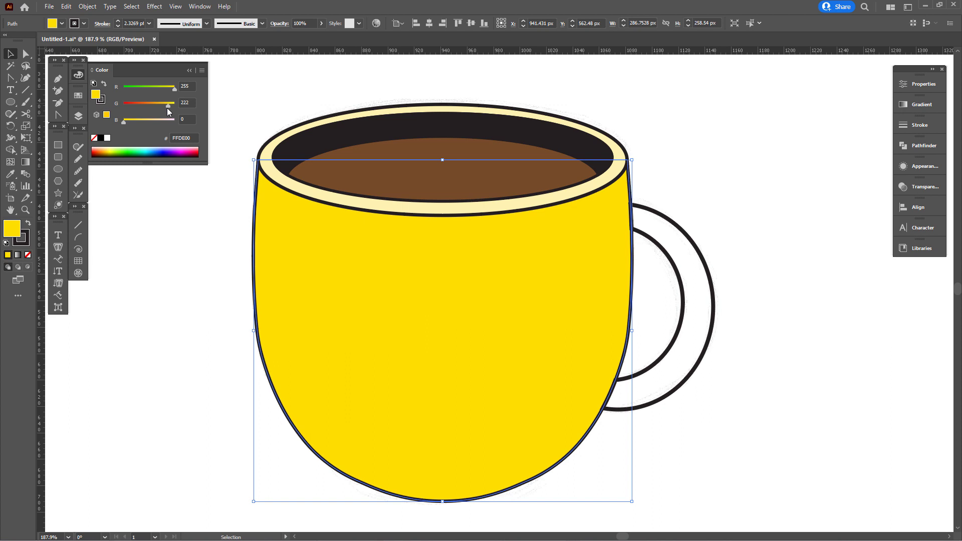
# Eyedropper the body colour onto the handle and shift it toward orange-yellow
pyautogui.click(683, 230)
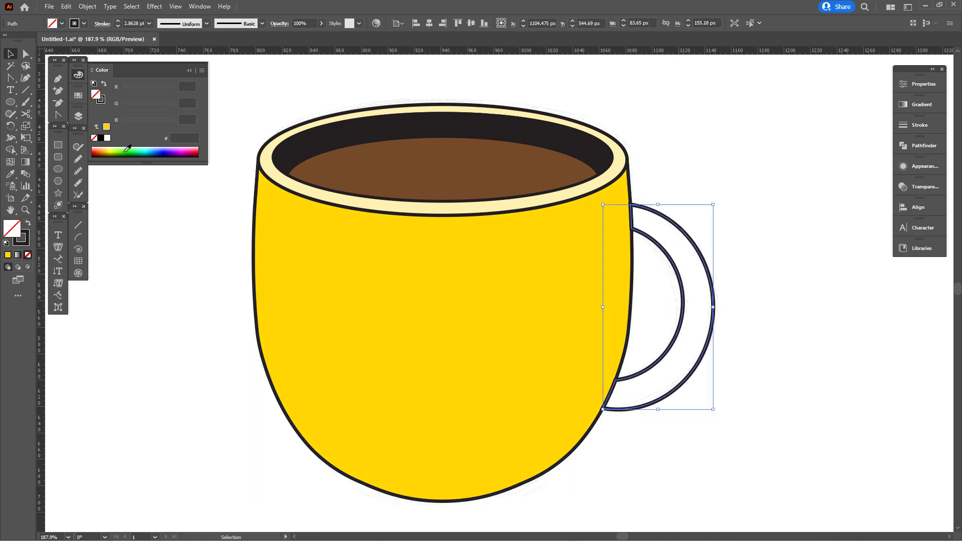
pyautogui.press('i')
pyautogui.click(359, 274)
pyautogui.moveTo(167, 106); pyautogui.dragTo(161, 105)
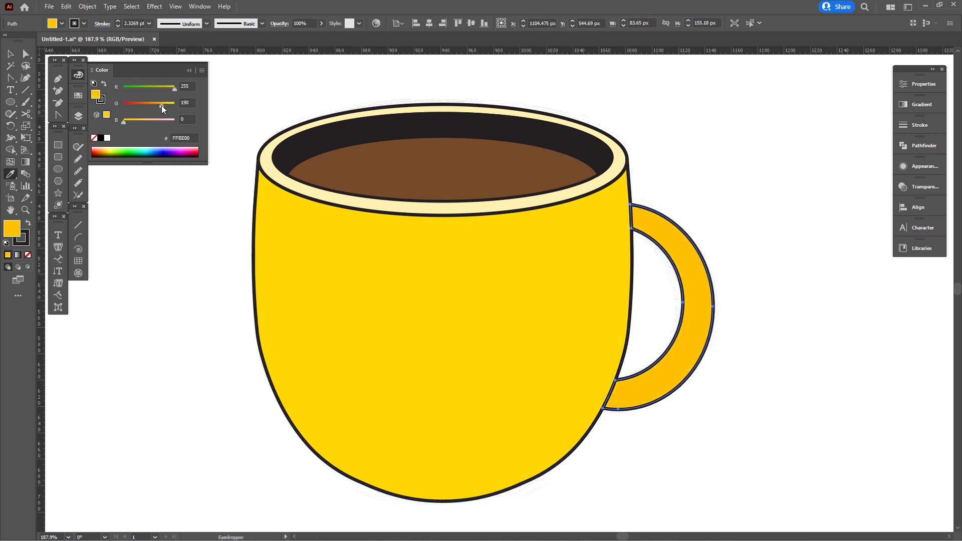
pyautogui.press('v')
pyautogui.click(241, 279)
pyautogui.moveTo(489, 286)
pyautogui.mouseDown()
pyautogui.moveTo(449, 275)
pyautogui.moveTo(494, 270)
pyautogui.moveTo(502, 354)
pyautogui.moveTo(496, 314)
pyautogui.moveTo(481, 313)
pyautogui.mouseUp()
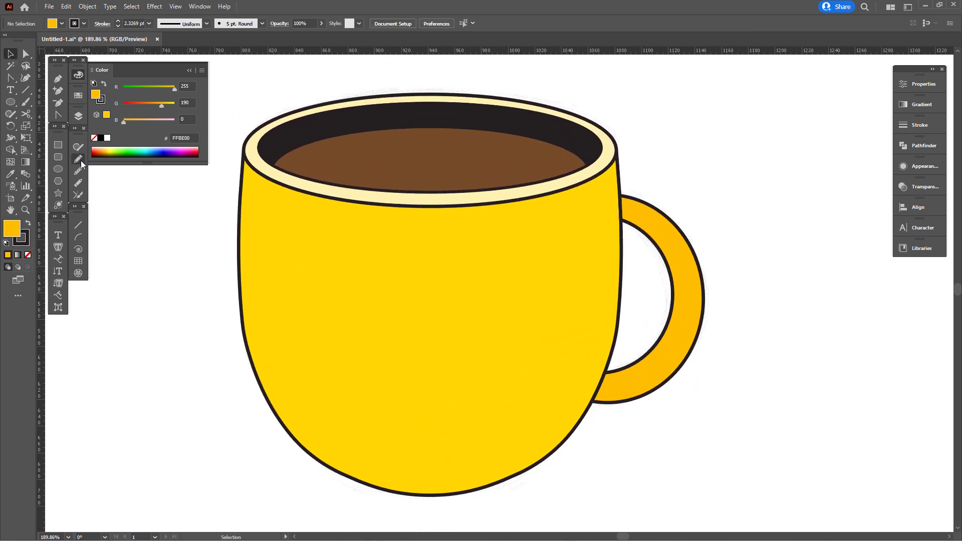
# Pen a closed shape over the coffee's right side and give it a dark fill
pyautogui.click(476, 129)
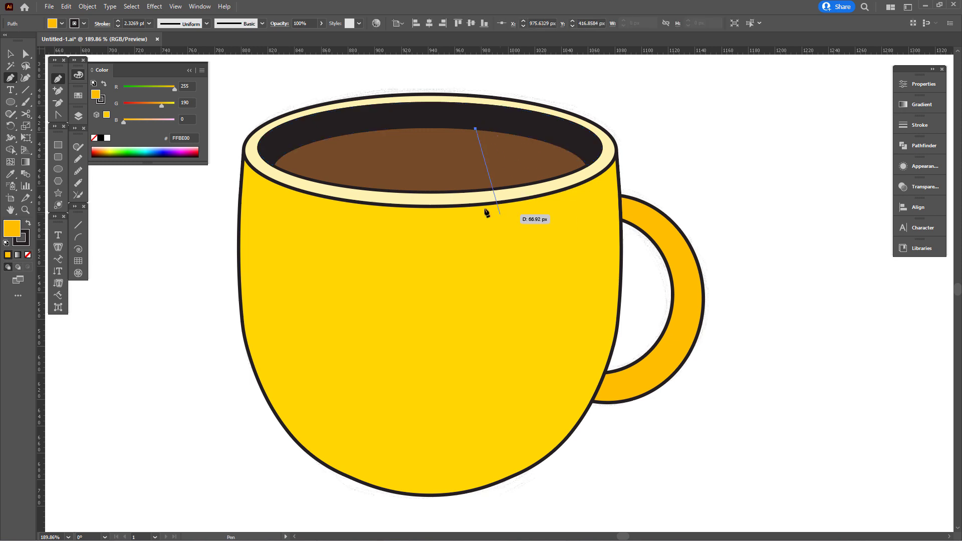
pyautogui.click(461, 191)
pyautogui.moveTo(553, 166); pyautogui.dragTo(593, 172)
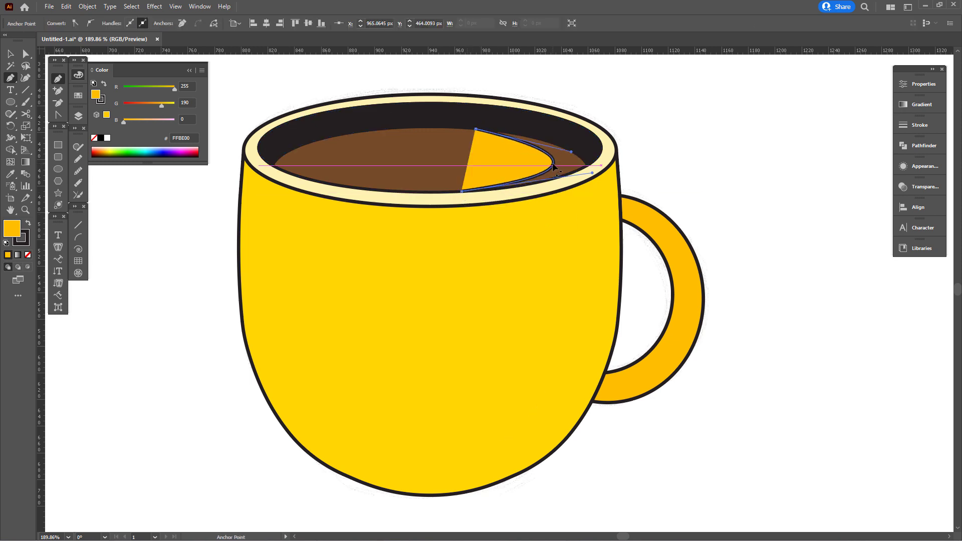
pyautogui.click(27, 255)
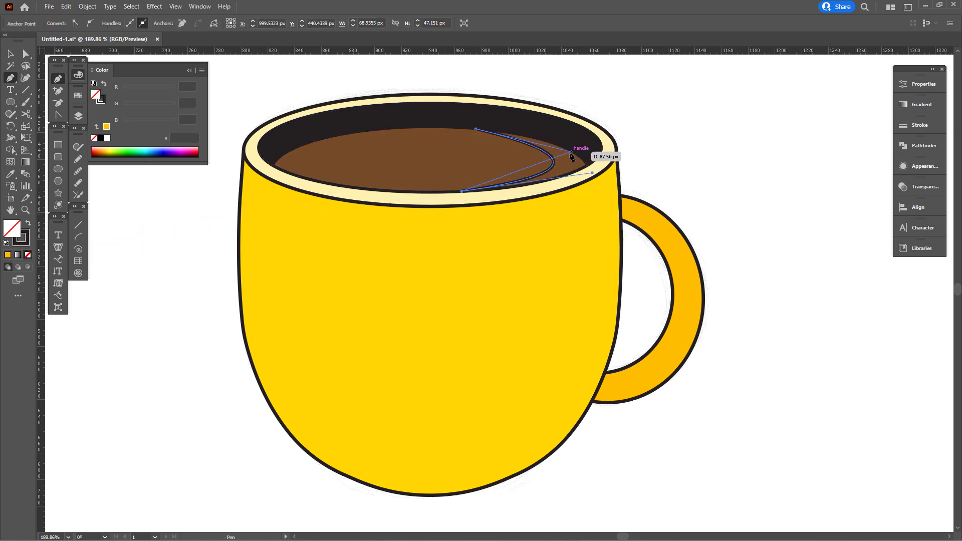
pyautogui.click(461, 228)
pyautogui.click(645, 227)
pyautogui.click(645, 109)
pyautogui.click(475, 129)
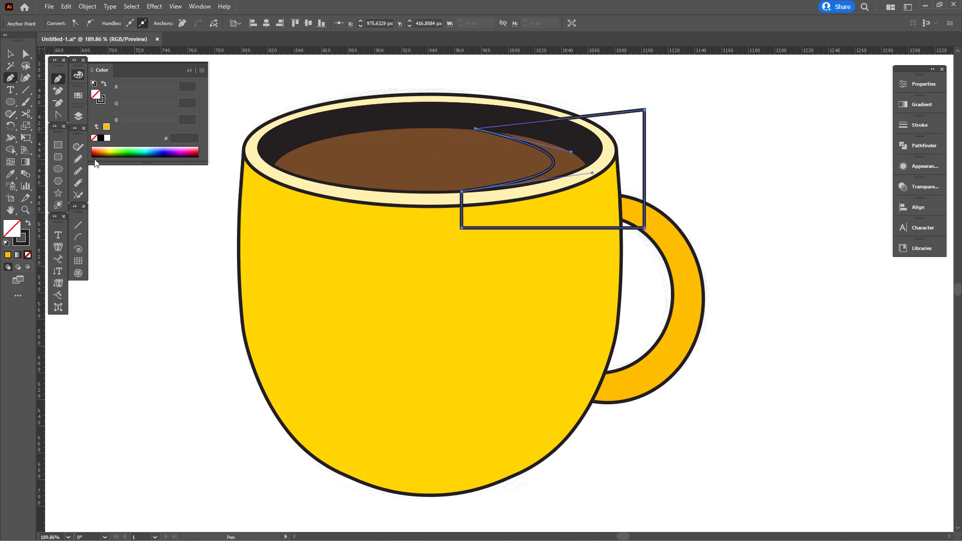
pyautogui.hotkey('shift', 'x')
pyautogui.scroll(2, 566, 157)
# Trim the dark shape against the inner rim with Pathfinder, leaving a crescent
pyautogui.press('v')
pyautogui.keyDown('shift'); pyautogui.click(425, 187); pyautogui.keyUp('shift')
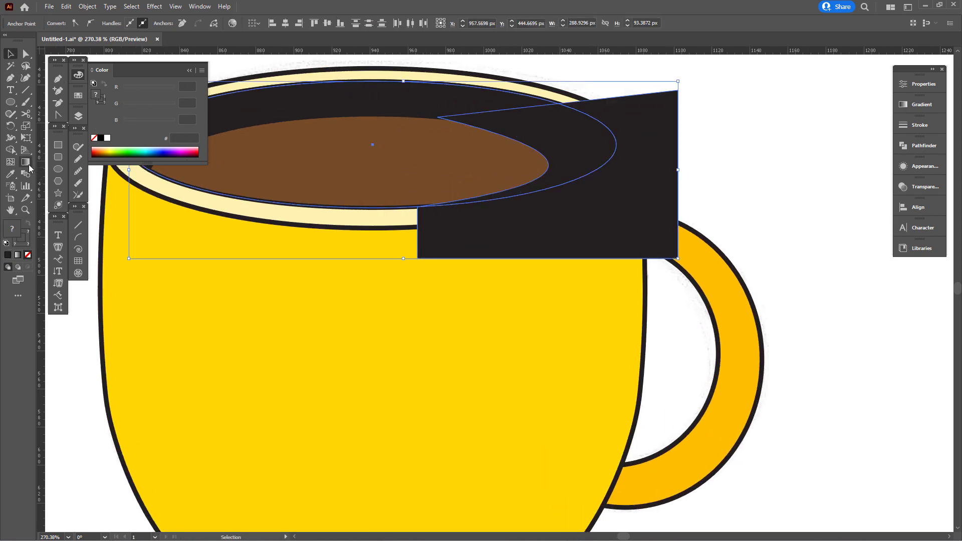
pyautogui.click(14, 154)
pyautogui.keyDown('alt'); pyautogui.click(644, 221); pyautogui.keyUp('alt')
# Set the dark crescent's opacity to 40% in the Transparency panel
pyautogui.press('v')
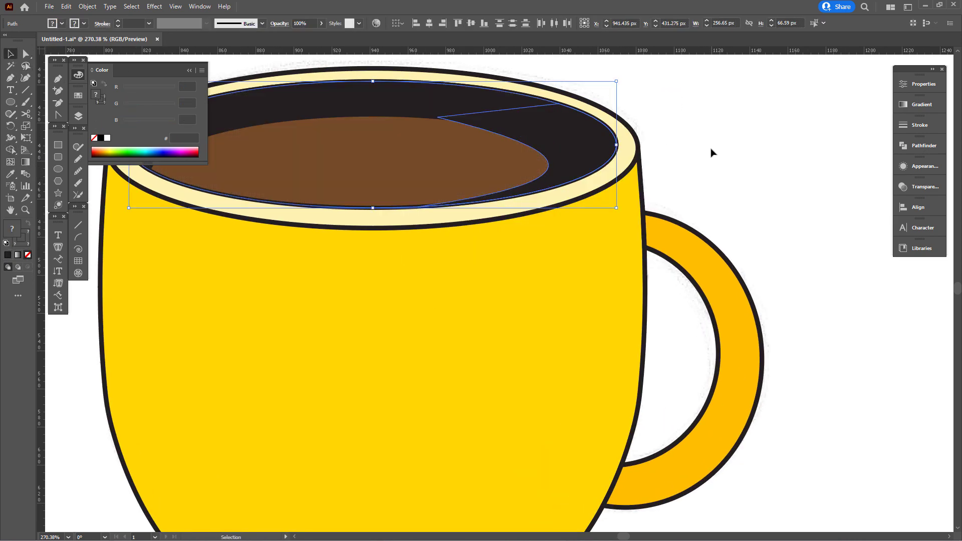
pyautogui.keyDown('shift'); pyautogui.click(635, 159); pyautogui.keyUp('shift')
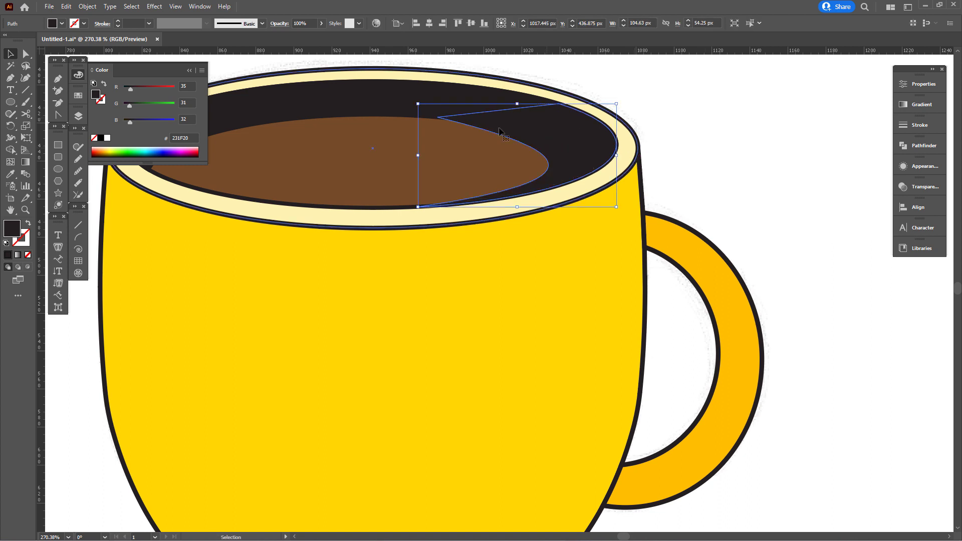
pyautogui.click(921, 186)
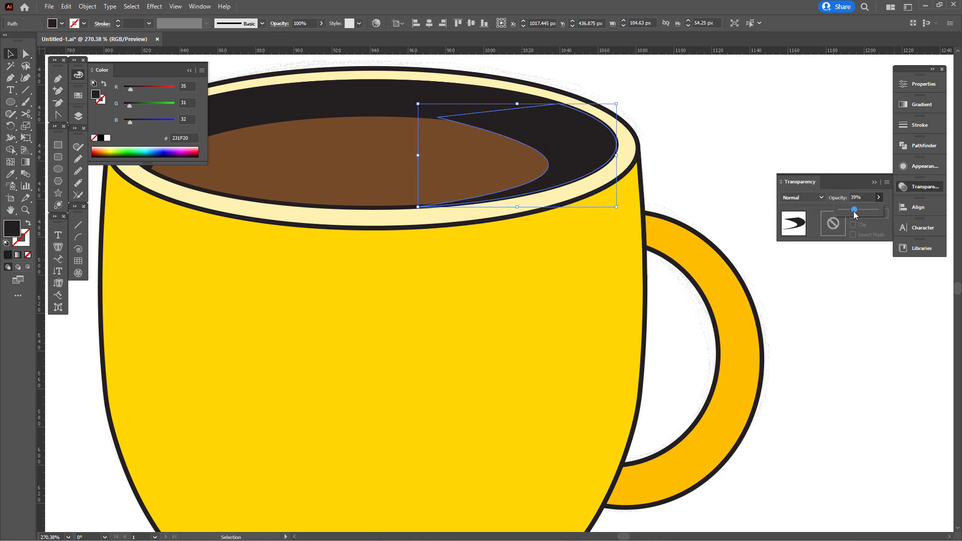
pyautogui.moveTo(855, 211); pyautogui.dragTo(854, 211)
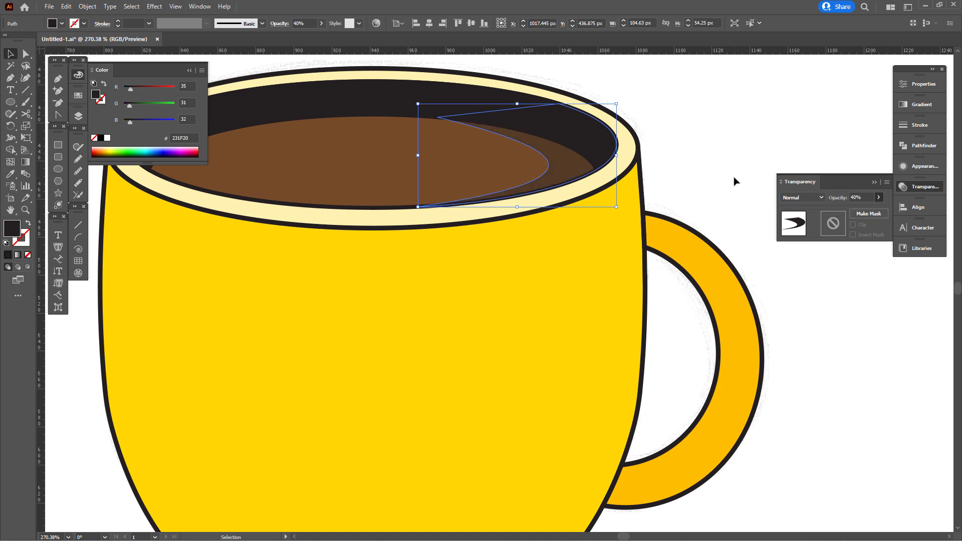
pyautogui.click(644, 180)
pyautogui.press('z')
pyautogui.moveTo(644, 279); pyautogui.dragTo(656, 307)
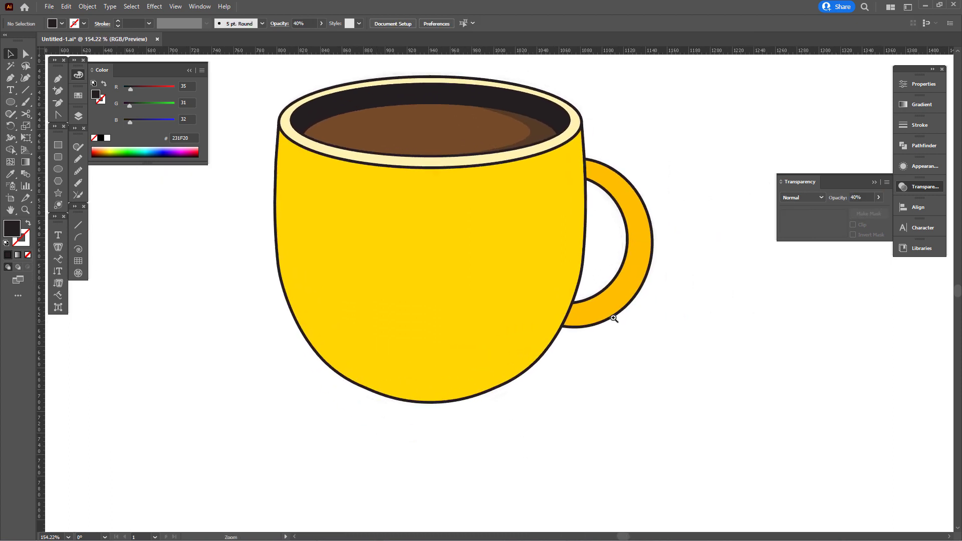
# Pen-draw a shape over the mug's right side and intersect it with the mug body to leave a crescent
pyautogui.press('space')
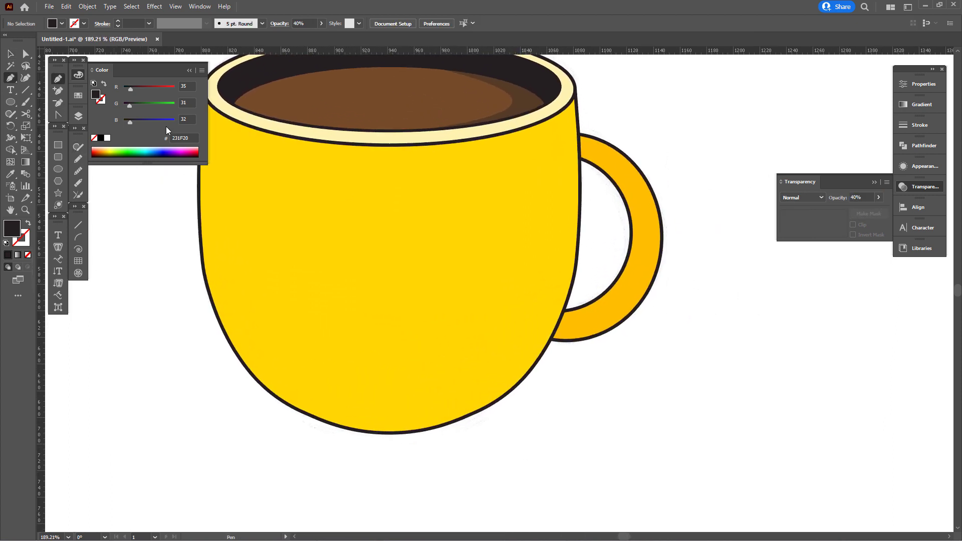
pyautogui.click(544, 120)
pyautogui.click(355, 429)
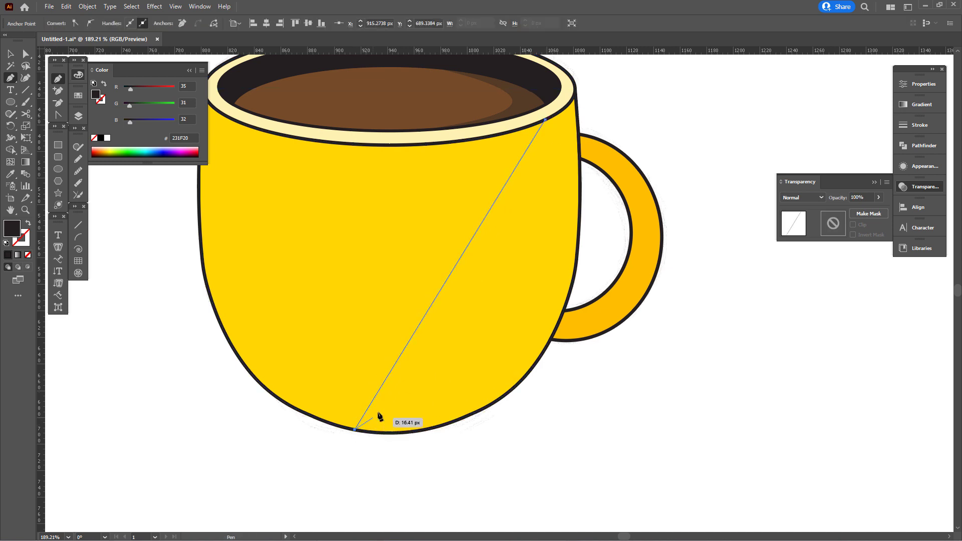
pyautogui.moveTo(429, 307); pyautogui.dragTo(505, 361)
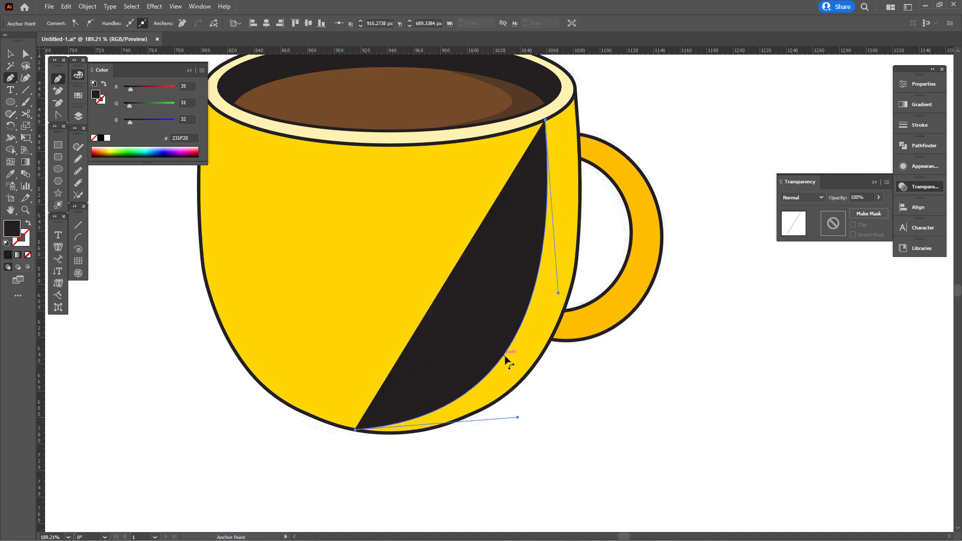
pyautogui.keyDown('shift'); pyautogui.click(354, 467); pyautogui.keyUp('shift')
pyautogui.keyDown('shift'); pyautogui.click(659, 467); pyautogui.keyUp('shift')
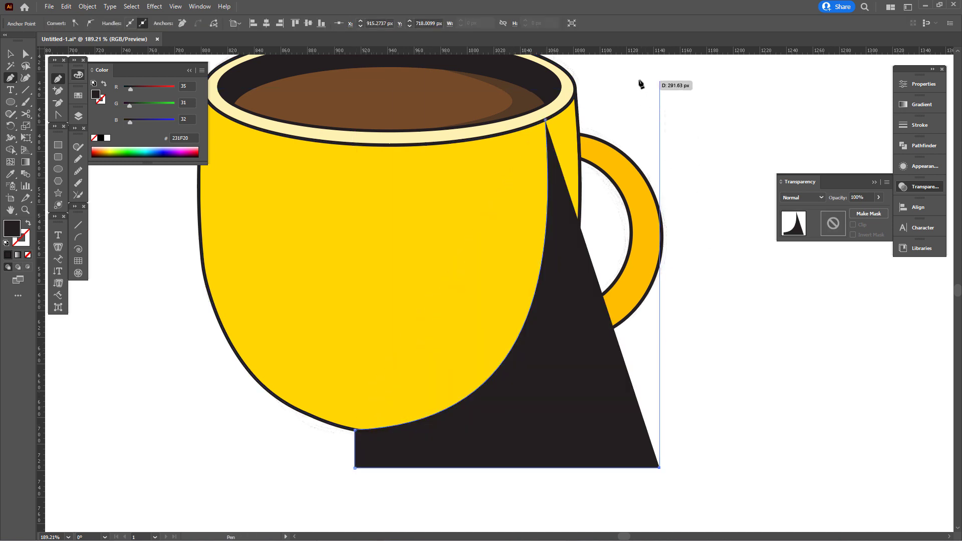
pyautogui.keyDown('shift'); pyautogui.click(659, 73); pyautogui.keyUp('shift')
pyautogui.click(569, 82)
pyautogui.hotkey('ctrl', 'shift', '[')
pyautogui.keyDown('shift'); pyautogui.click(471, 262); pyautogui.keyUp('shift')
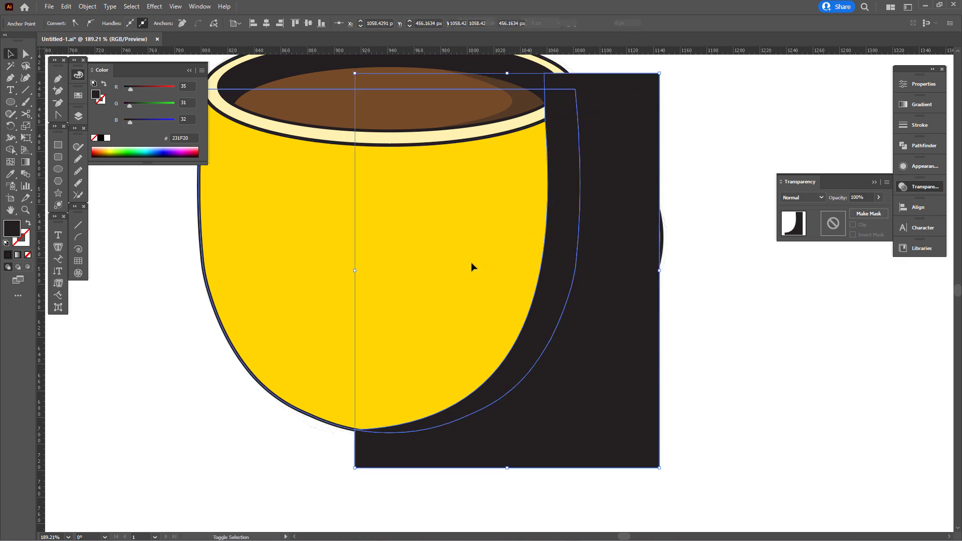
pyautogui.click(13, 174)
pyautogui.keyDown('alt'); pyautogui.click(616, 358); pyautogui.keyUp('alt')
# Set the crescent to about 30% opacity and colour it orange
pyautogui.press('v')
pyautogui.click(537, 334)
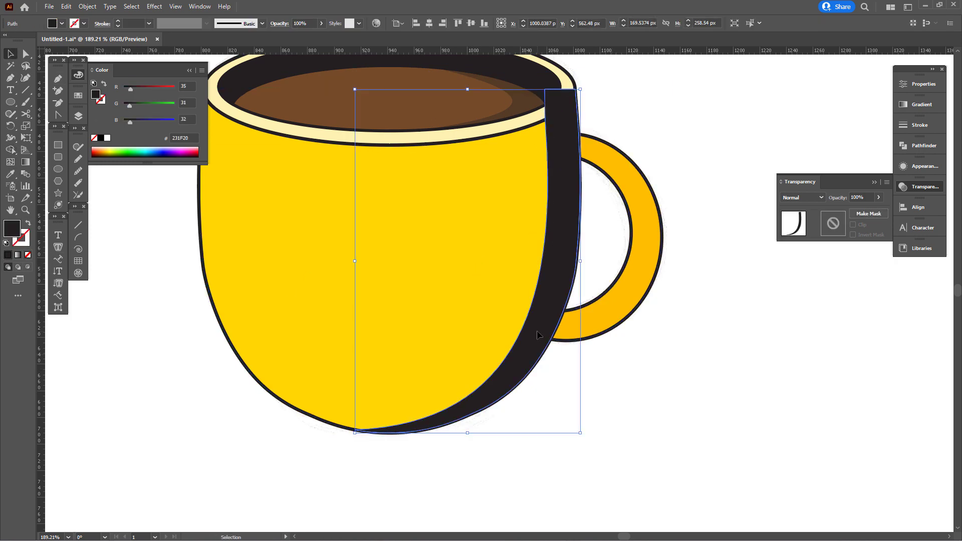
pyautogui.moveTo(879, 198); pyautogui.dragTo(851, 211)
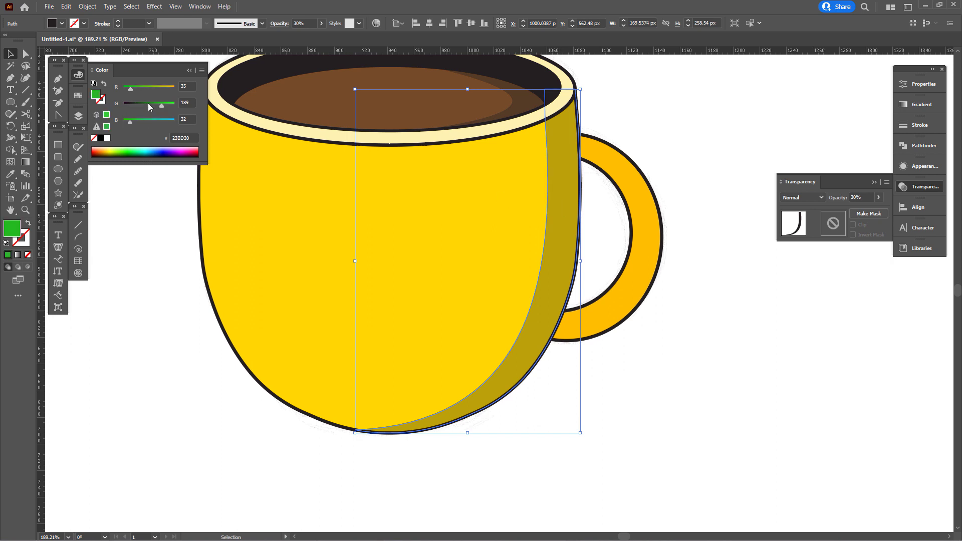
pyautogui.moveTo(130, 89)
pyautogui.mouseDown()
pyautogui.moveTo(174, 89)
pyautogui.moveTo(146, 107)
pyautogui.mouseUp()
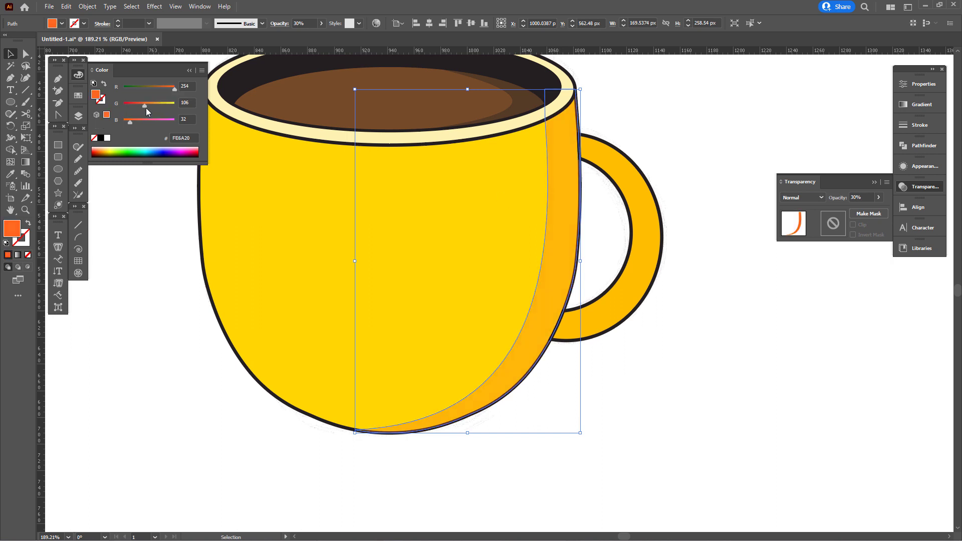
pyautogui.keyDown('alt'); pyautogui.scroll(-5, 601, 291); pyautogui.keyUp('alt')
pyautogui.keyDown('alt'); pyautogui.scroll(5, 551, 296); pyautogui.keyUp('alt')
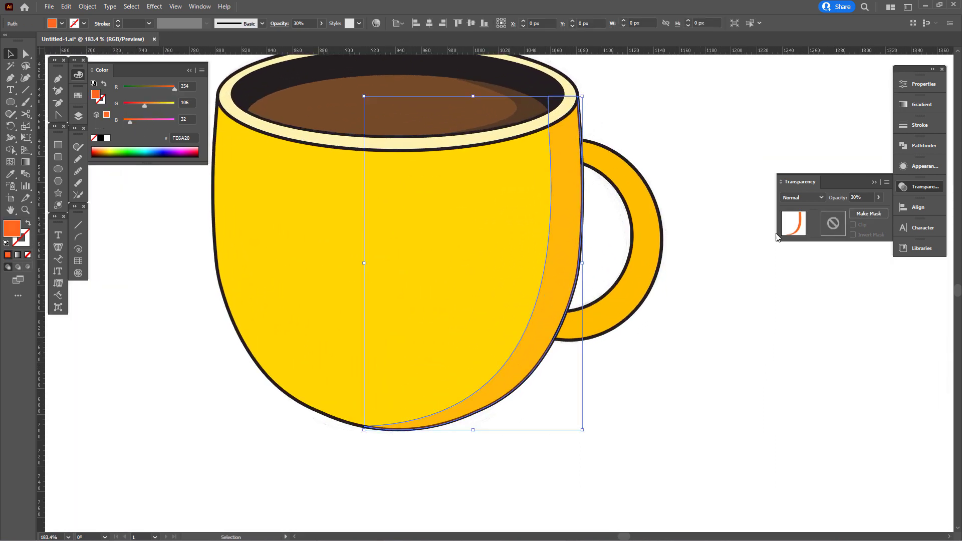
pyautogui.click(659, 311)
# Pen-draw a curved highlight sliver on the mug's upper left edge with no stroke and pale yellow fill
pyautogui.keyDown('alt'); pyautogui.scroll(-3, 494, 290); pyautogui.keyUp('alt')
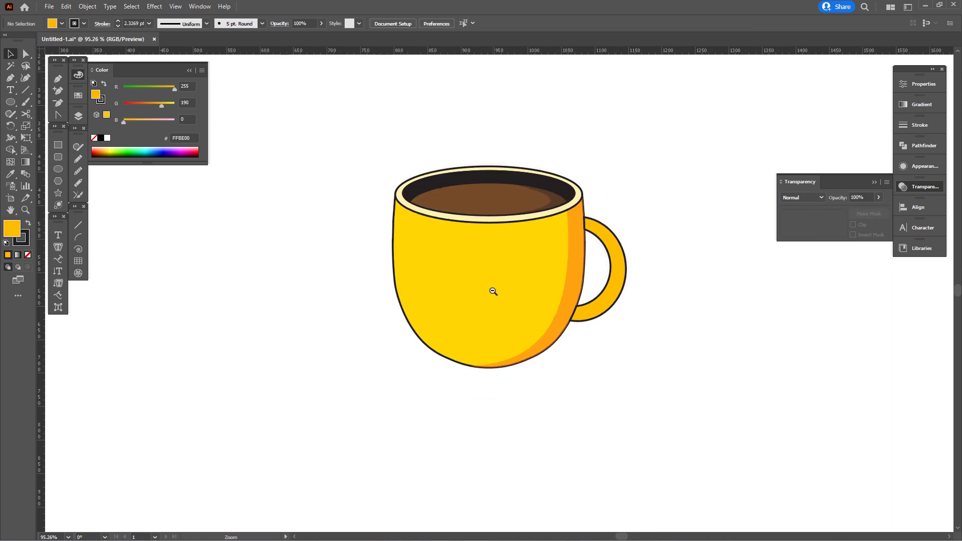
pyautogui.keyDown('alt'); pyautogui.scroll(2, 562, 286); pyautogui.keyUp('alt')
pyautogui.keyDown('alt'); pyautogui.scroll(1, 523, 323); pyautogui.keyUp('alt')
pyautogui.keyDown('alt'); pyautogui.scroll(1, 100, 250); pyautogui.keyUp('alt')
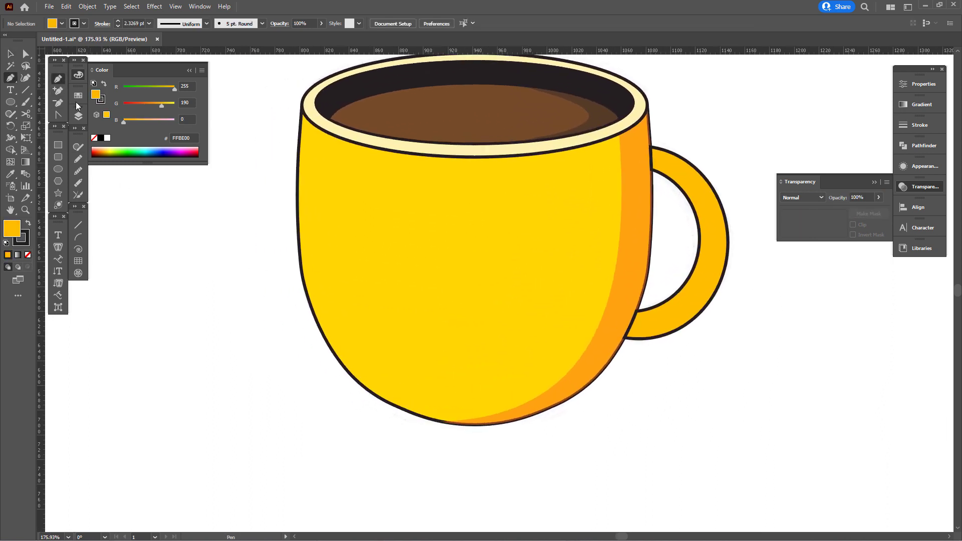
pyautogui.click(306, 147)
pyautogui.click(430, 406)
pyautogui.moveTo(367, 277); pyautogui.dragTo(330, 333)
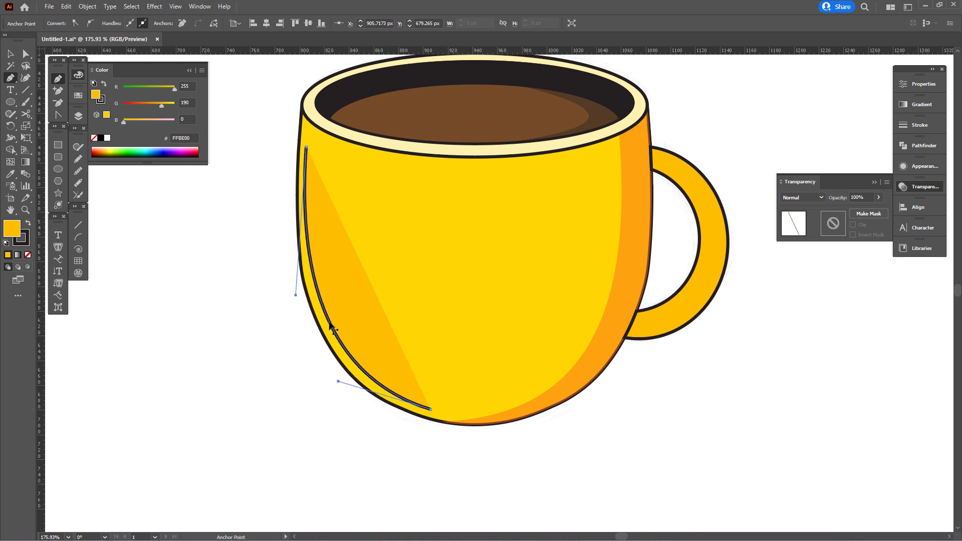
pyautogui.click(306, 147)
pyautogui.moveTo(373, 289); pyautogui.dragTo(329, 339)
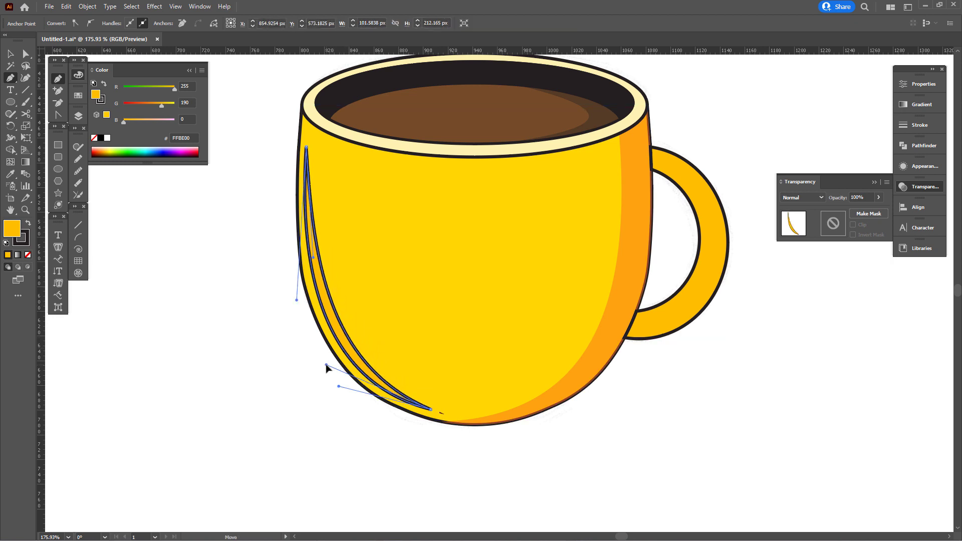
pyautogui.click(29, 255)
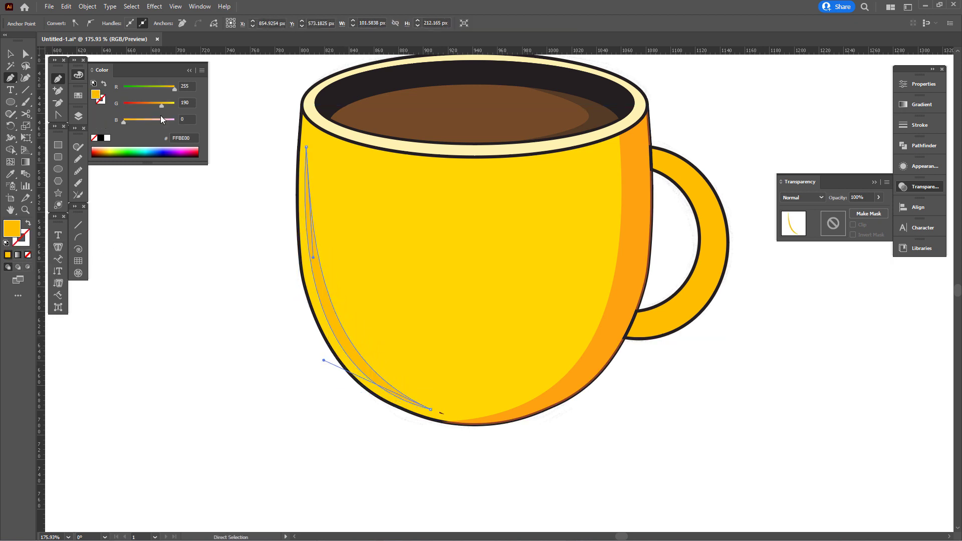
pyautogui.press('x')
pyautogui.moveTo(170, 104); pyautogui.dragTo(176, 103)
pyautogui.moveTo(125, 121); pyautogui.dragTo(152, 121)
pyautogui.keyDown('ctrl'); pyautogui.click(196, 264); pyautogui.keyUp('ctrl')
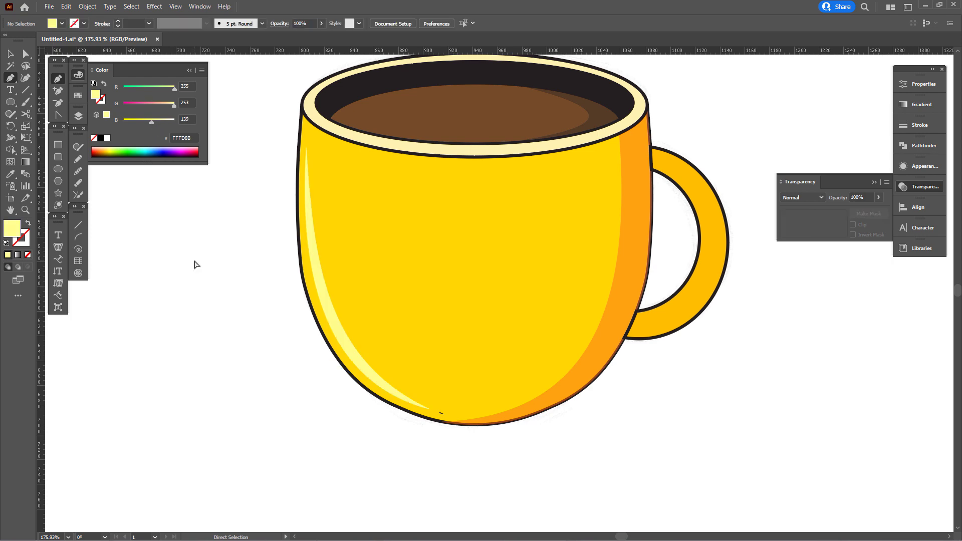
# Draw a second curved highlight sliver from the rim down the mug's left side
pyautogui.scroll(3, 451, 376)
pyautogui.scroll(-5, 451, 376)
pyautogui.scroll(5, 333, 215)
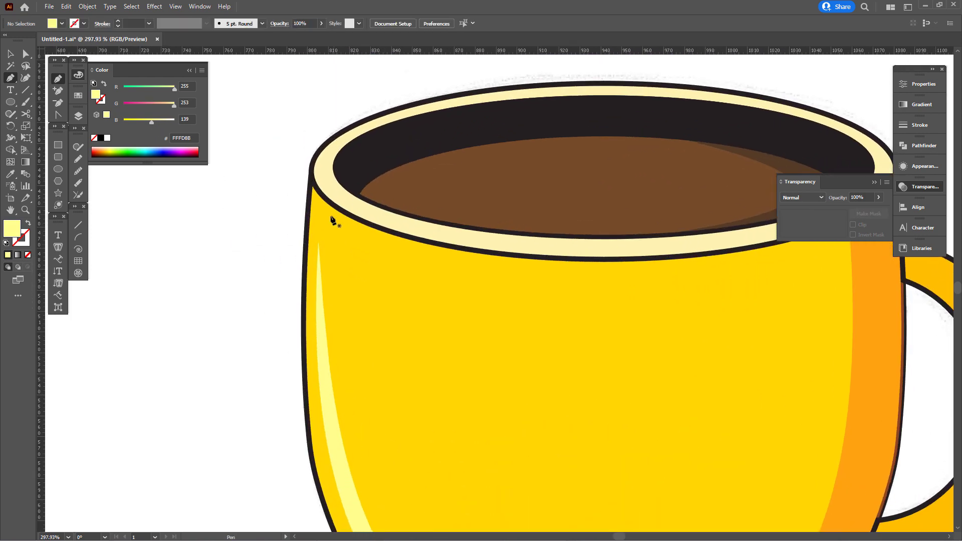
pyautogui.click(335, 206)
pyautogui.moveTo(334, 319); pyautogui.dragTo(353, 380)
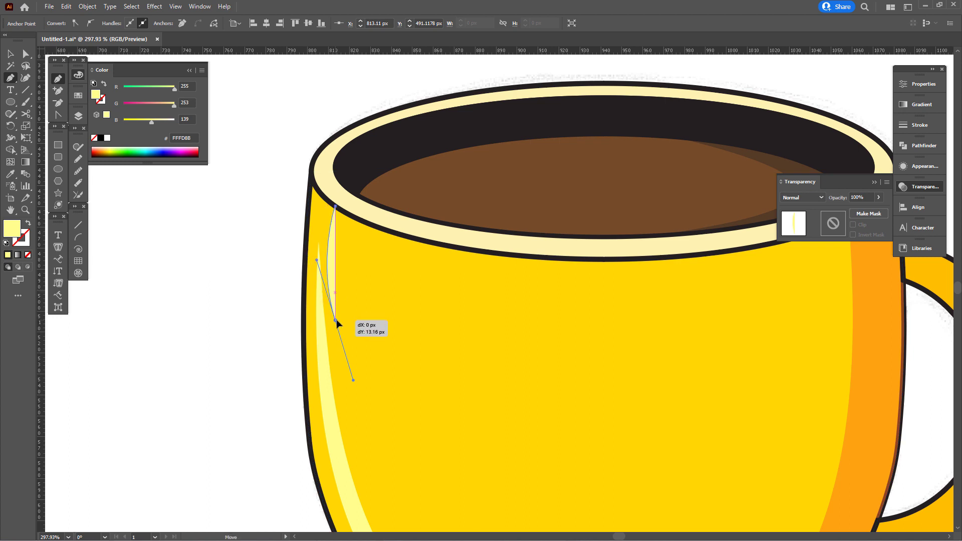
pyautogui.moveTo(358, 217); pyautogui.dragTo(385, 187)
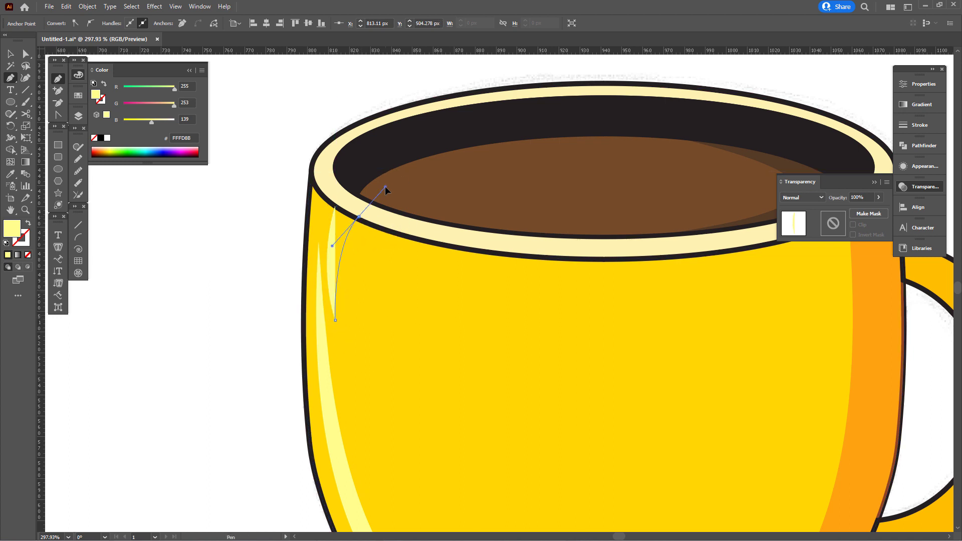
pyautogui.click(336, 206)
pyautogui.press('v')
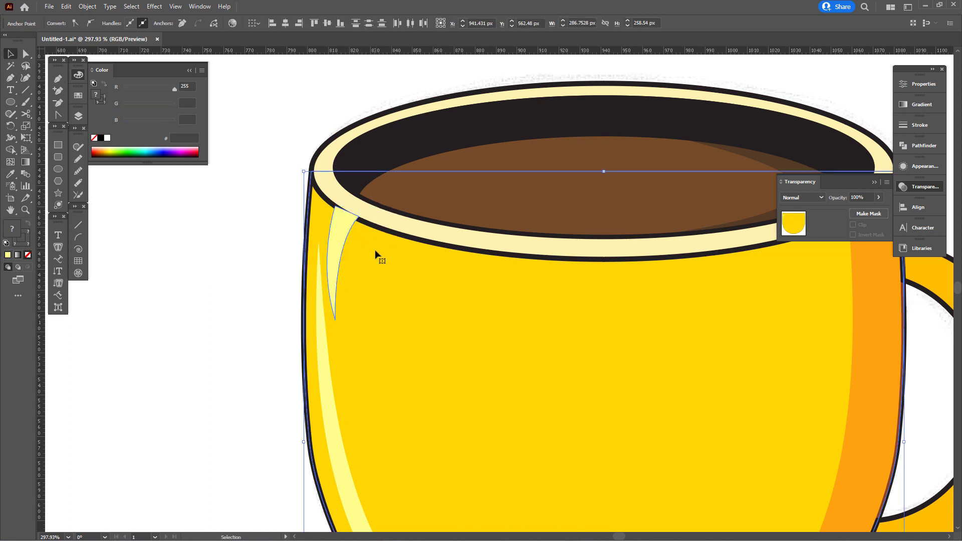
pyautogui.click(224, 263)
# Give the orange right-side shading Multiply blend mode and 34% opacity in the Transparency panel
pyautogui.scroll(-5, 227, 264)
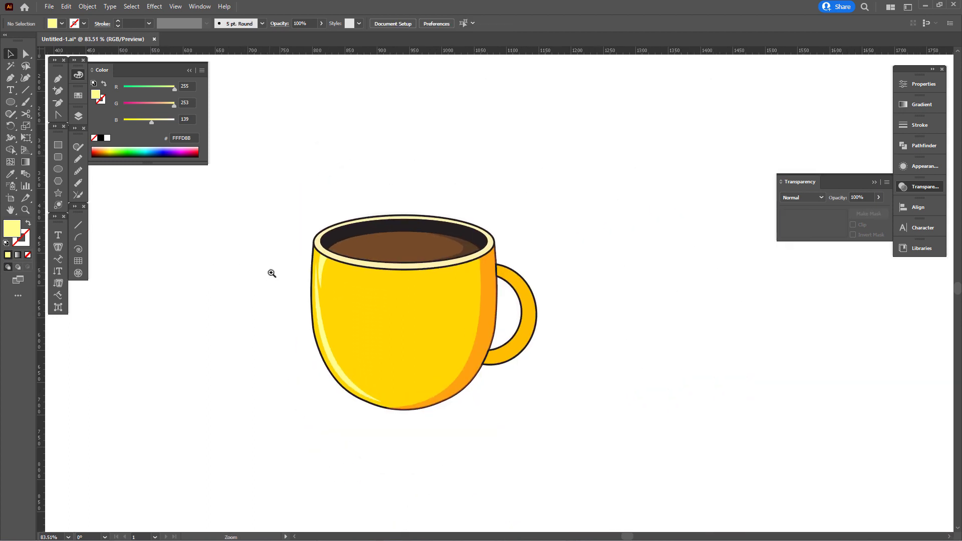
pyautogui.scroll(2, 271, 273)
pyautogui.scroll(1, 383, 299)
pyautogui.click(548, 353)
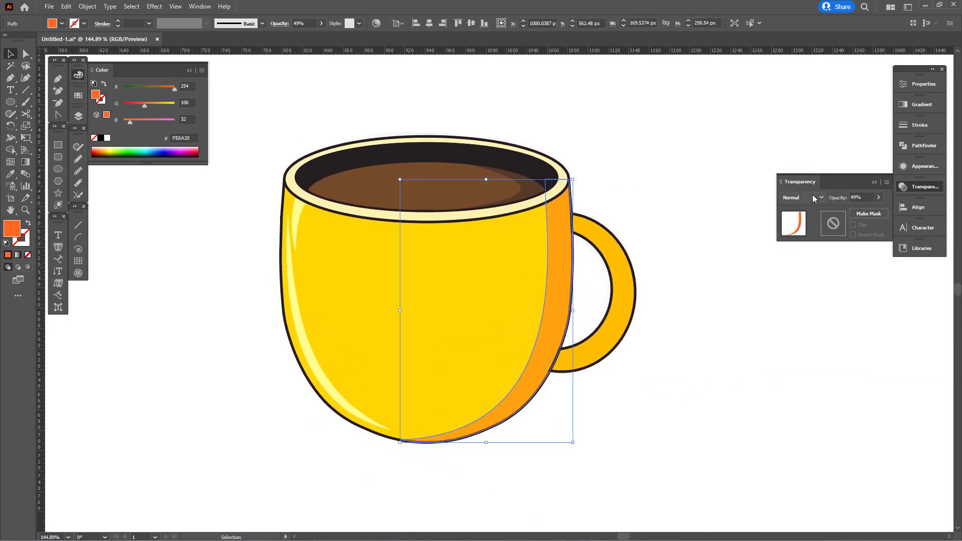
pyautogui.click(801, 197)
pyautogui.click(809, 229)
pyautogui.click(878, 197)
pyautogui.moveTo(871, 210); pyautogui.dragTo(854, 209)
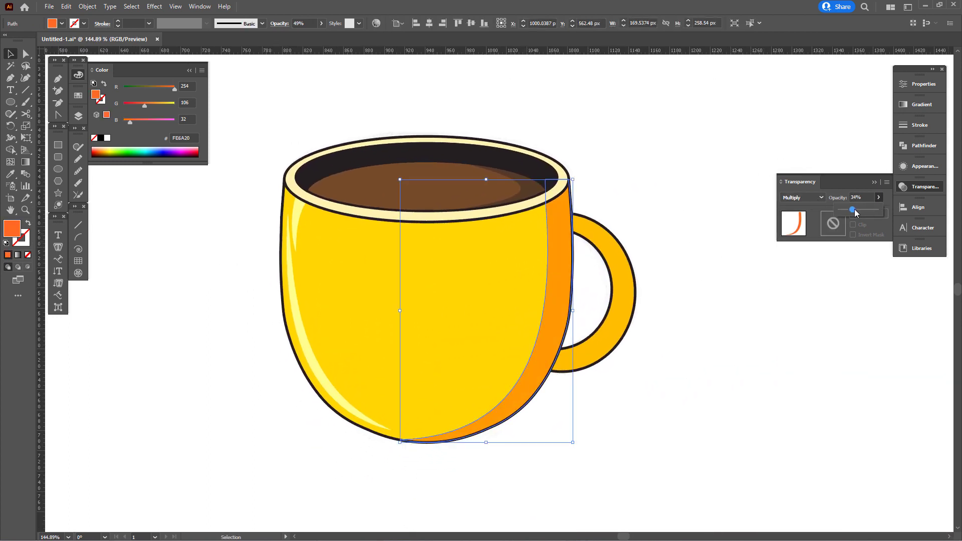
pyautogui.click(672, 322)
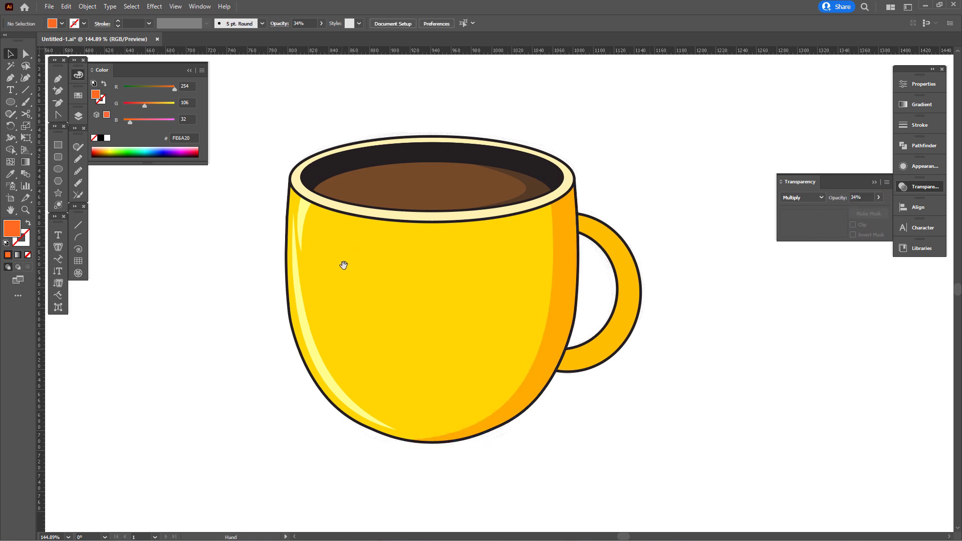
pyautogui.moveTo(344, 265); pyautogui.dragTo(391, 261)
pyautogui.click(58, 78)
# Pen-draw a four-sided strip over the cup's left side and curve its edges to follow the cup
pyautogui.click(364, 190)
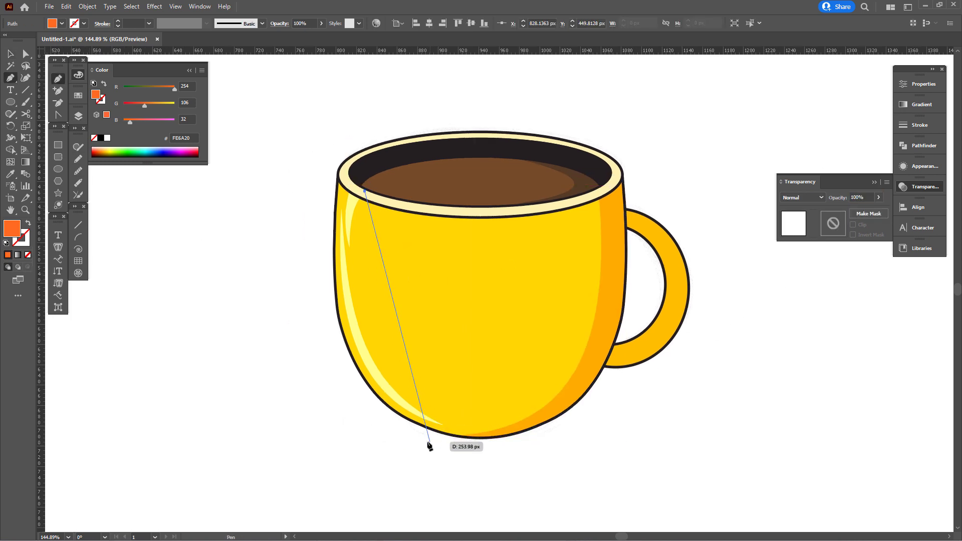
pyautogui.click(418, 445)
pyautogui.click(474, 451)
pyautogui.click(417, 192)
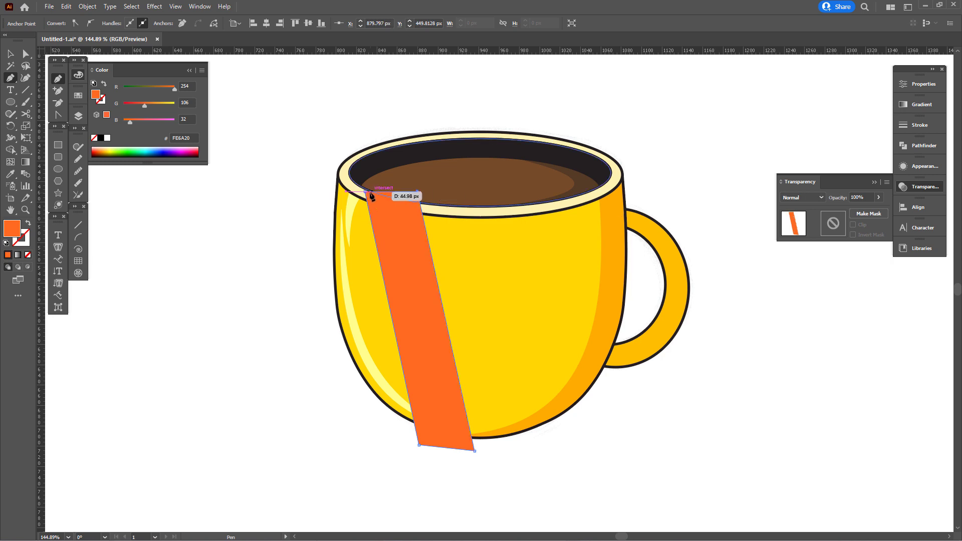
pyautogui.moveTo(388, 314); pyautogui.dragTo(360, 317)
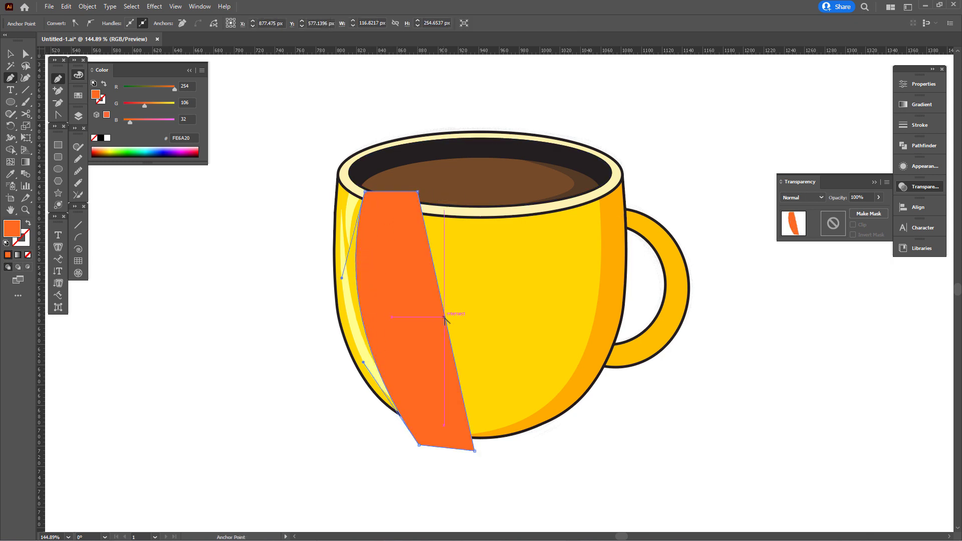
pyautogui.moveTo(445, 318); pyautogui.dragTo(415, 320)
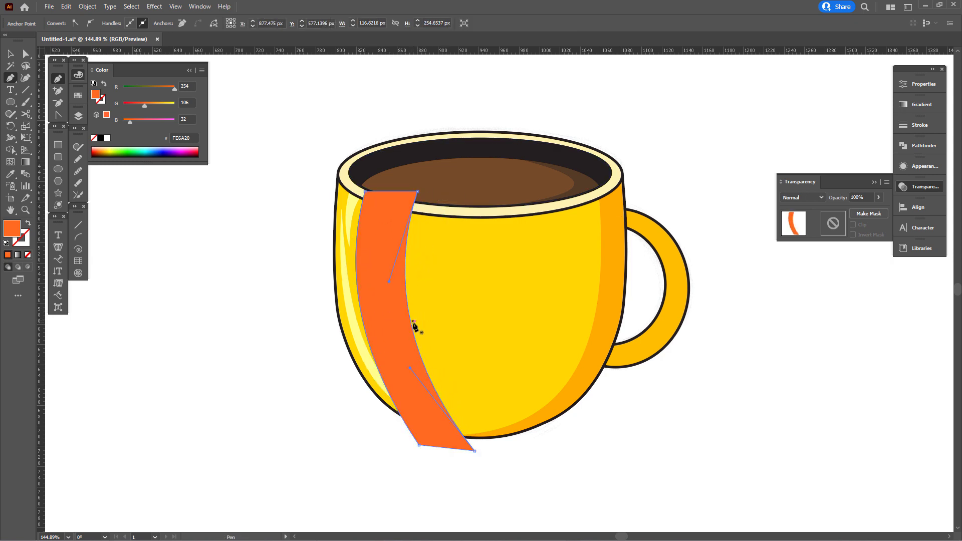
# Trim the strip to the cup outline with Shape Builder and recolour it pale yellow like the rim
pyautogui.keyDown('ctrl'); pyautogui.keyDown('shift'); pyautogui.click(437, 327); pyautogui.keyUp('shift'); pyautogui.keyUp('ctrl')
pyautogui.hotkey('shift', 'm')
pyautogui.keyDown('alt'); pyautogui.click(444, 441); pyautogui.keyUp('alt')
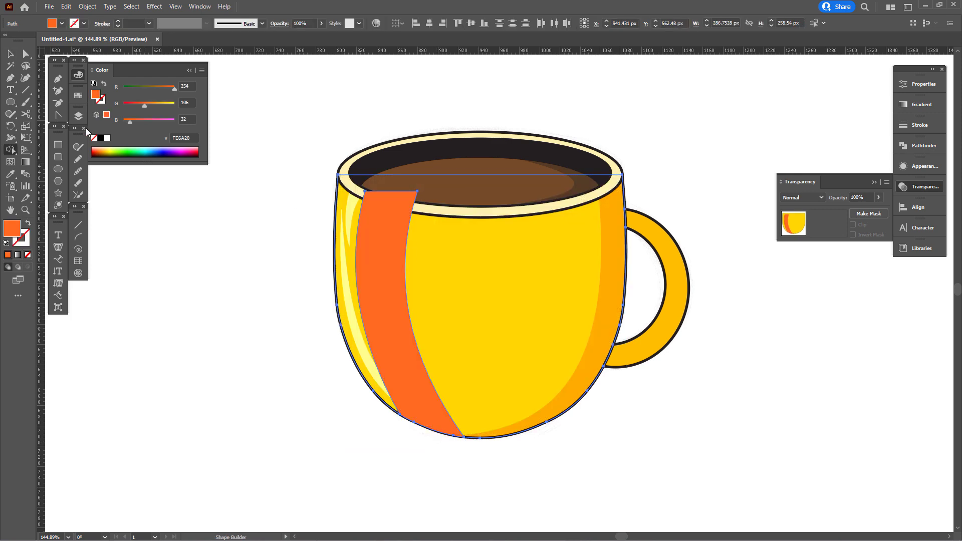
pyautogui.press('v')
pyautogui.click(397, 344)
pyautogui.click(357, 260)
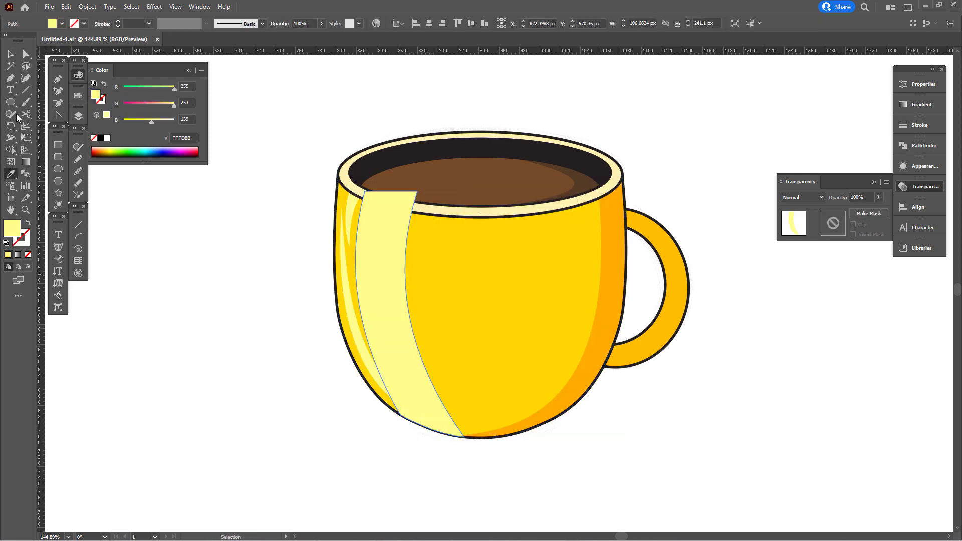
pyautogui.press('v')
pyautogui.scroll(1, 362, 387)
pyautogui.click(924, 165)
# Apply a Gaussian Blur effect to the pale strip
pyautogui.click(807, 234)
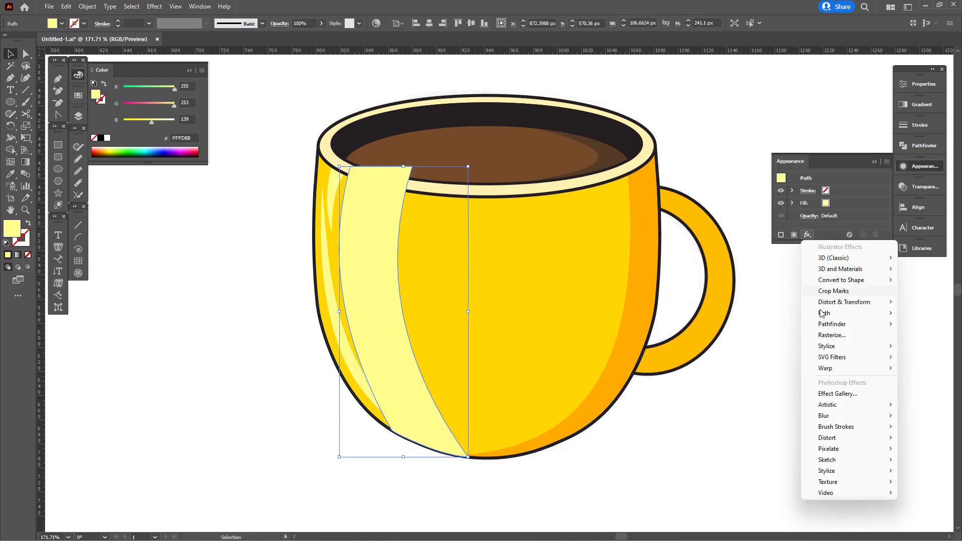
pyautogui.click(781, 419)
pyautogui.press('Return')
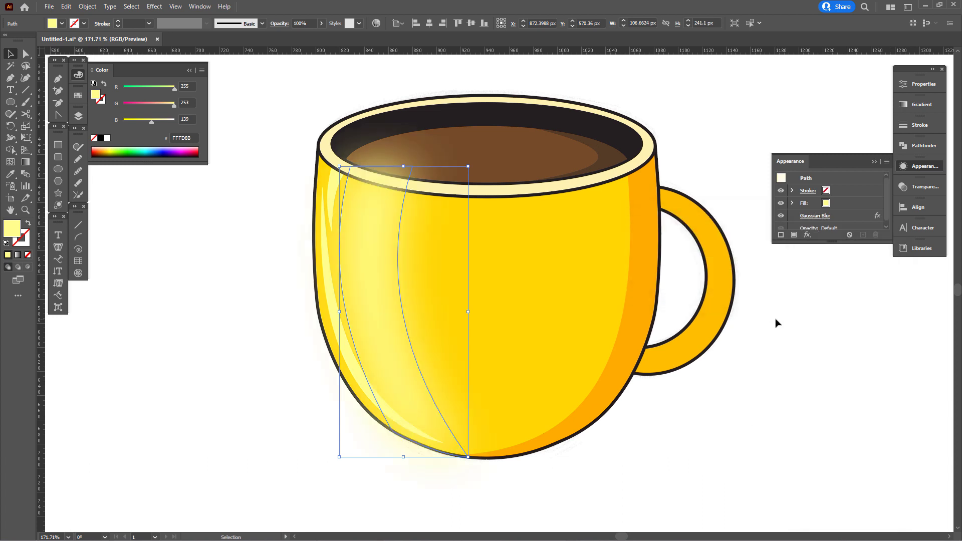
pyautogui.click(776, 322)
pyautogui.scroll(-2, 548, 333)
pyautogui.scroll(-2, 614, 367)
# Clip the blurred strip inside a copy of the cup body shape
pyautogui.moveTo(614, 367); pyautogui.dragTo(337, 403)
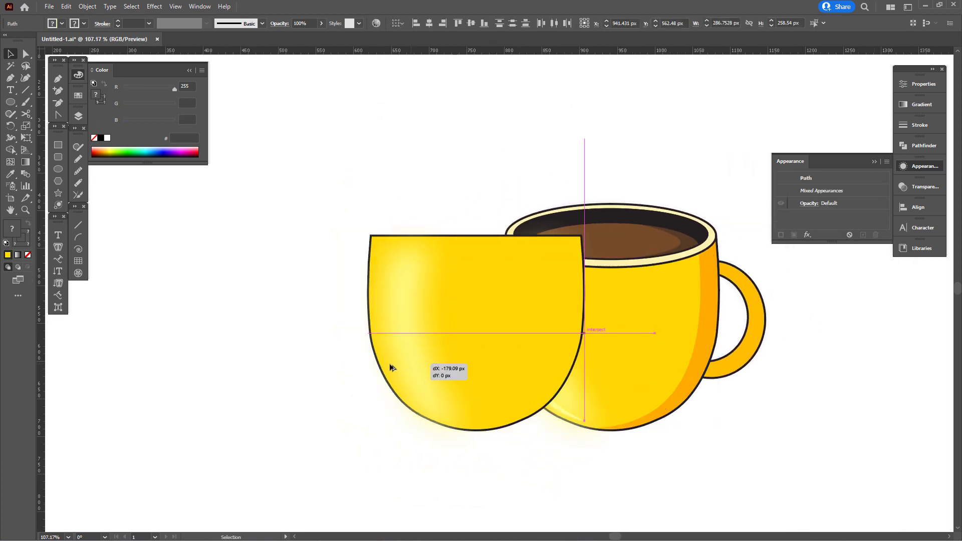
pyautogui.click(515, 375)
pyautogui.press('Delete')
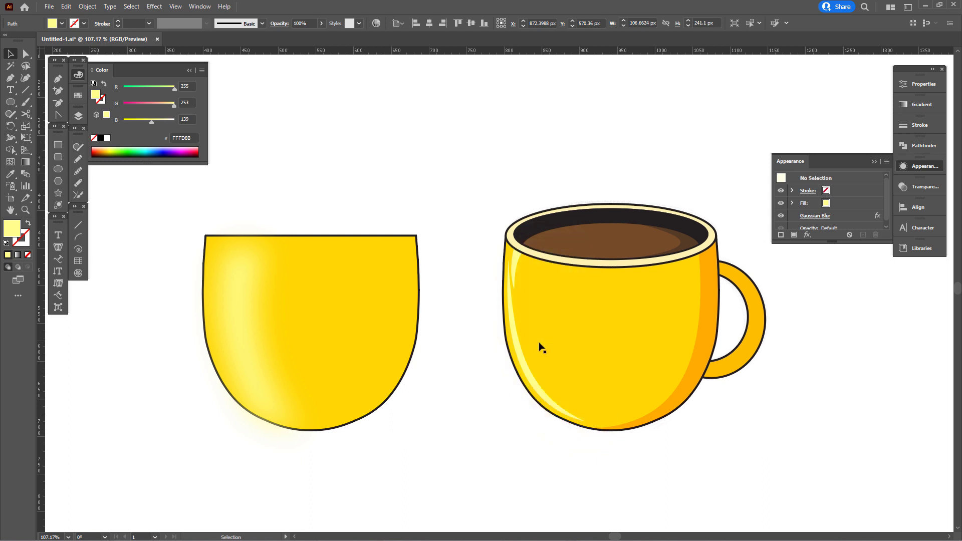
pyautogui.click(247, 384)
pyautogui.keyDown('shift'); pyautogui.click(347, 374); pyautogui.keyUp('shift')
pyautogui.rightClick(353, 137)
pyautogui.click(373, 277)
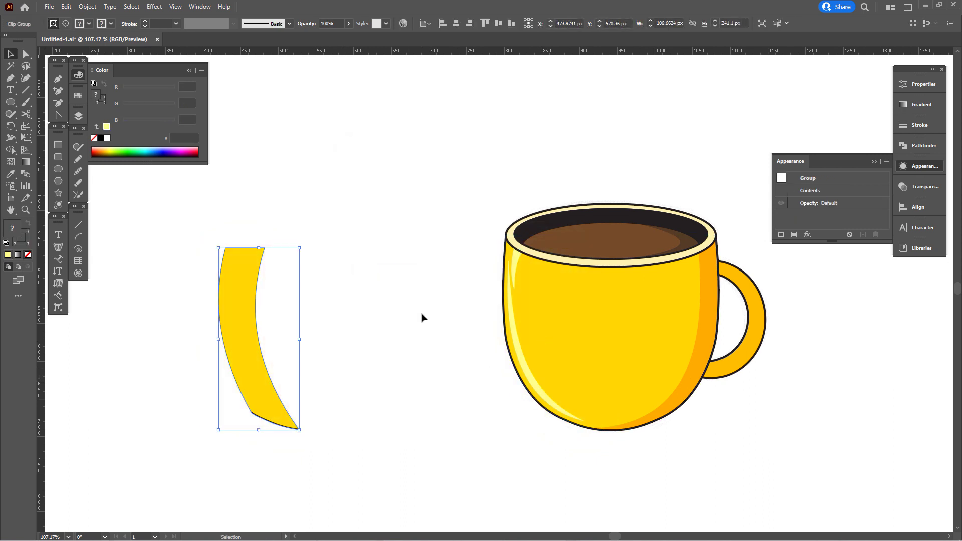
pyautogui.hotkey('ctrl', 'z')
pyautogui.click(399, 354)
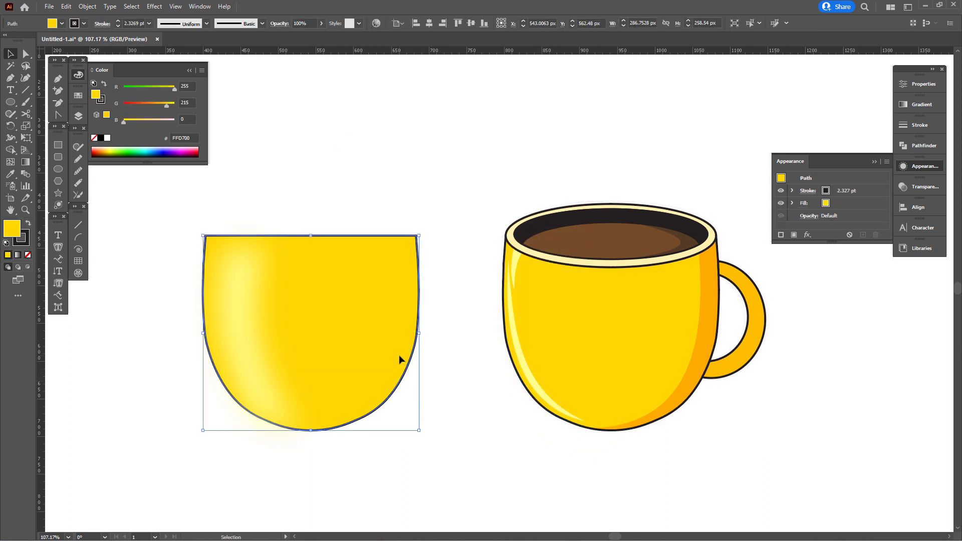
pyautogui.hotkey('ctrl', 'z')
pyautogui.rightClick(290, 354)
pyautogui.click(348, 279)
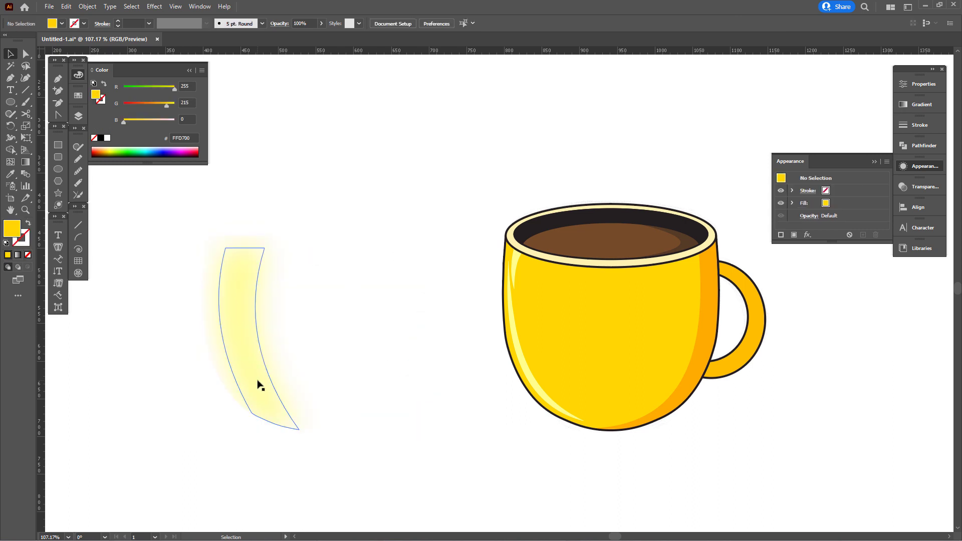
pyautogui.click(350, 448)
# Move the clipped shine back onto the cup, aligned exactly with the body
pyautogui.moveTo(356, 420); pyautogui.dragTo(576, 420)
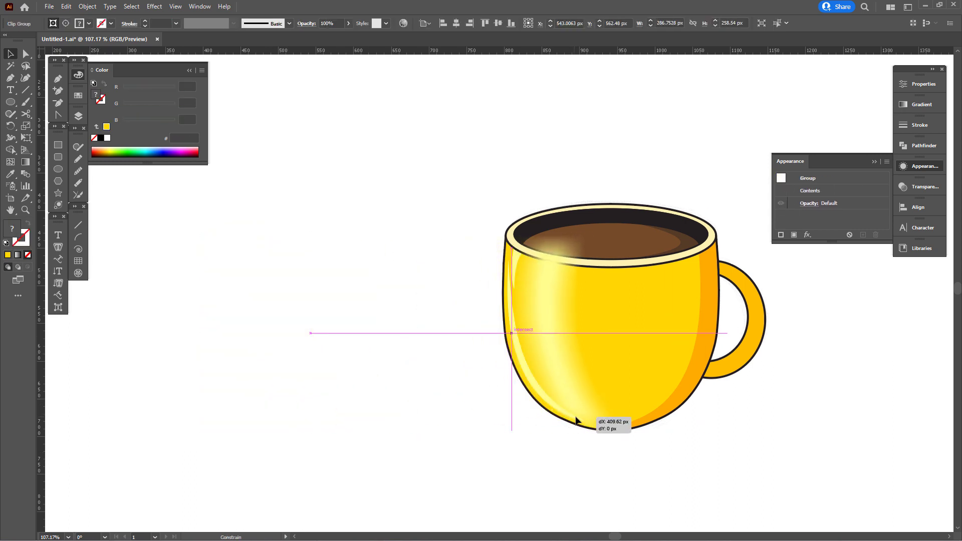
pyautogui.moveTo(575, 420); pyautogui.dragTo(571, 419)
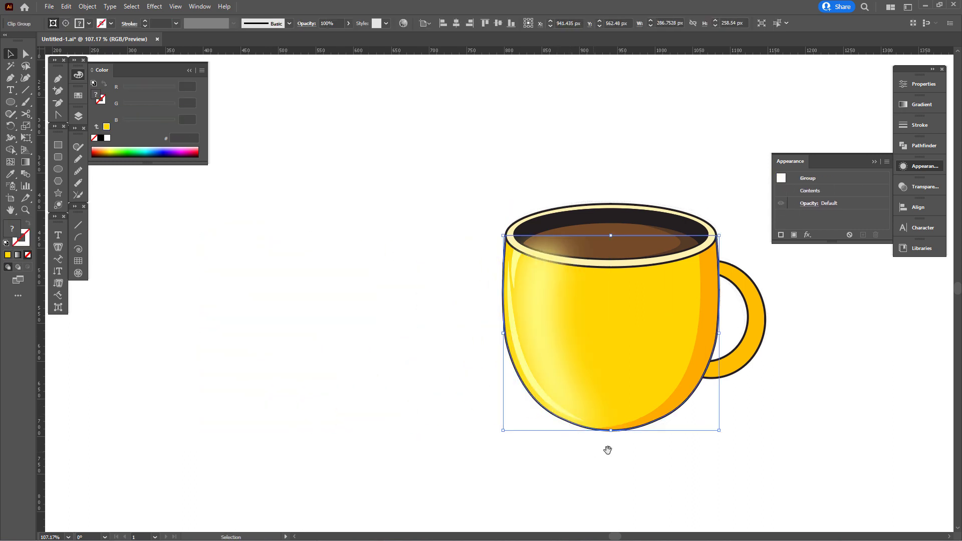
pyautogui.moveTo(650, 397)
pyautogui.mouseDown()
pyautogui.moveTo(717, 381)
pyautogui.moveTo(590, 393)
pyautogui.mouseUp()
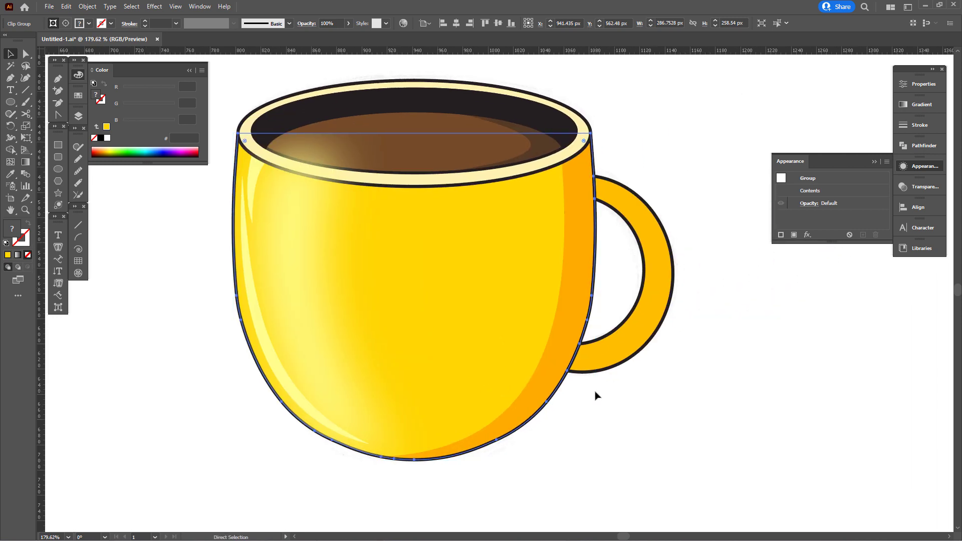
pyautogui.keyDown('ctrl'); pyautogui.click(666, 403); pyautogui.keyUp('ctrl')
pyautogui.moveTo(666, 404)
pyautogui.mouseDown()
pyautogui.moveTo(444, 349)
pyautogui.moveTo(575, 400)
pyautogui.moveTo(674, 377)
pyautogui.mouseUp()
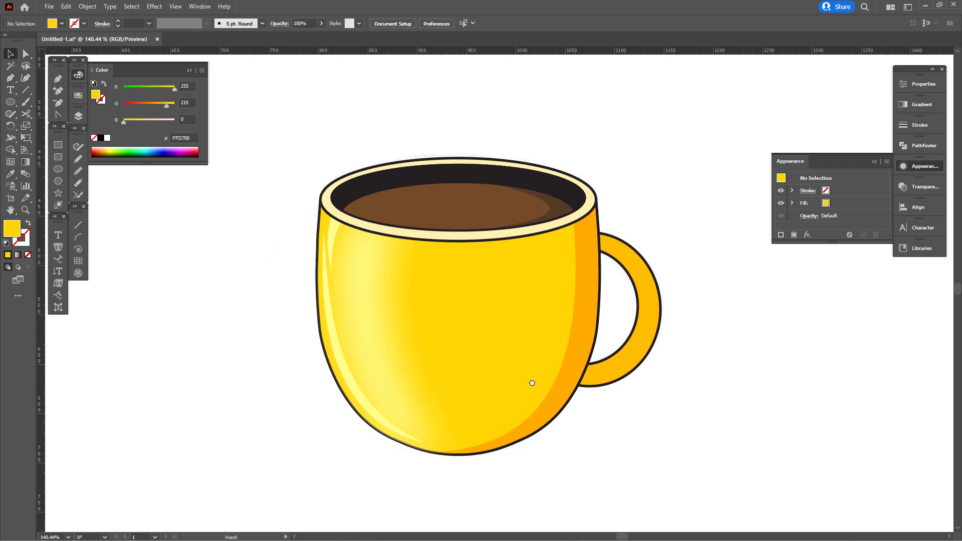
# Draw a pale cream circle on the cup's front for the eye
pyautogui.moveTo(532, 382)
pyautogui.mouseDown()
pyautogui.moveTo(612, 369)
pyautogui.moveTo(483, 350)
pyautogui.moveTo(369, 311)
pyautogui.mouseUp()
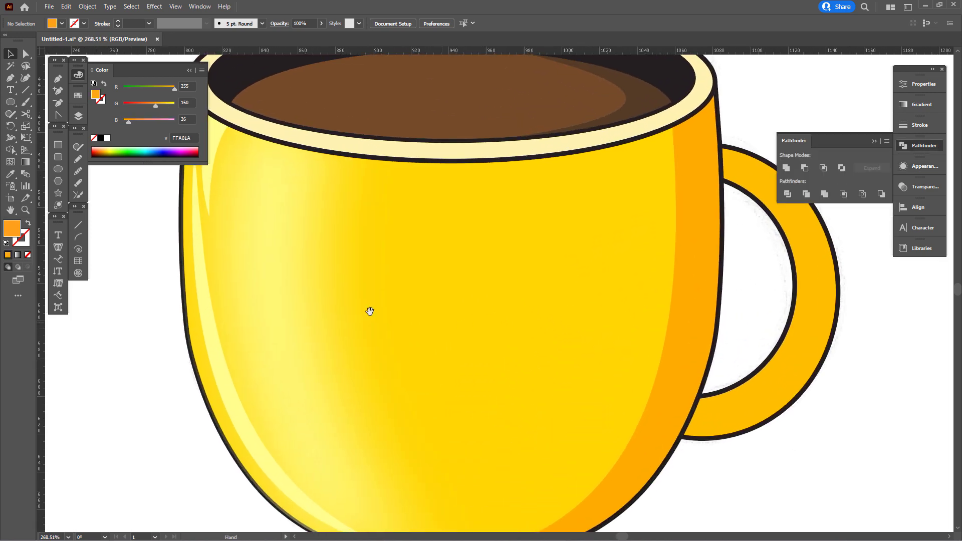
pyautogui.moveTo(344, 259)
pyautogui.mouseDown()
pyautogui.moveTo(405, 319)
pyautogui.moveTo(431, 293)
pyautogui.mouseUp()
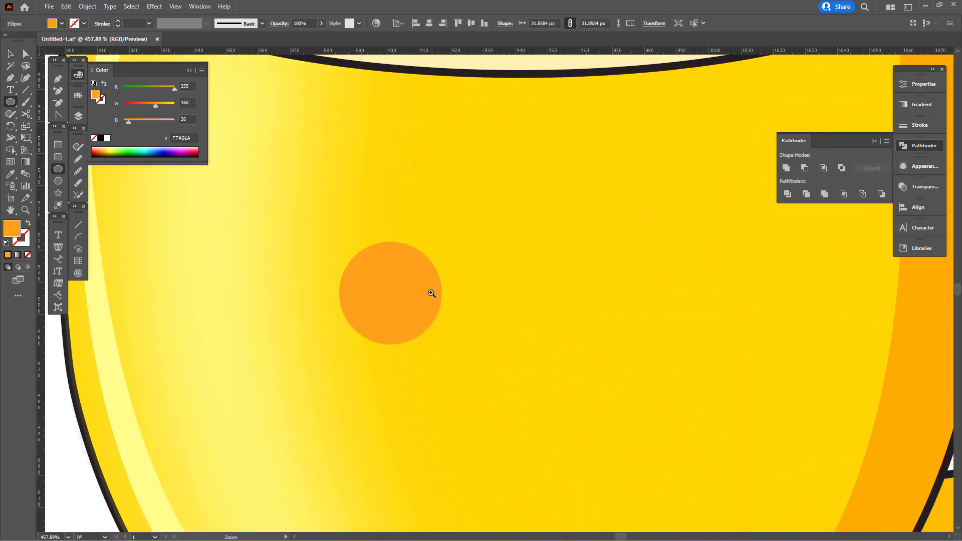
pyautogui.press('v')
pyautogui.moveTo(362, 249); pyautogui.dragTo(339, 229)
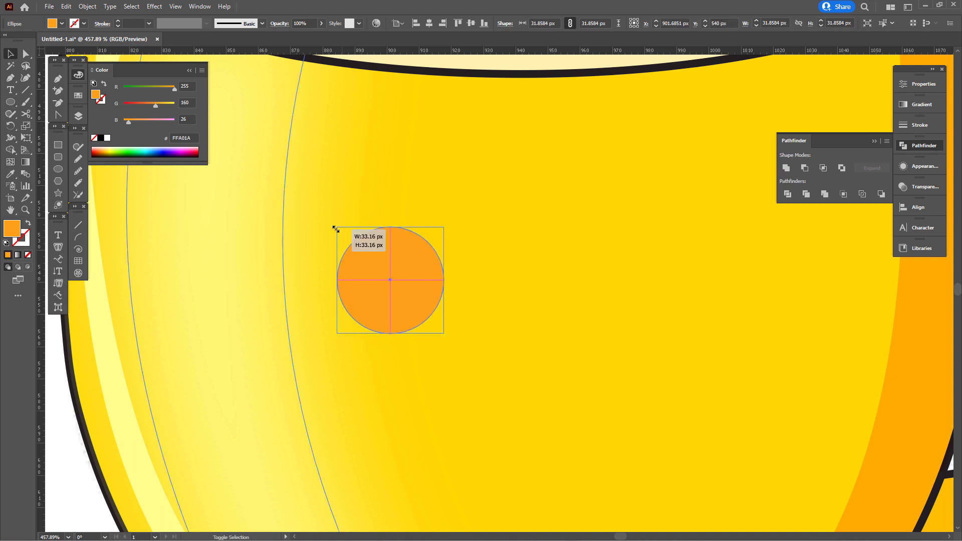
pyautogui.click(107, 138)
pyautogui.moveTo(174, 122); pyautogui.dragTo(167, 124)
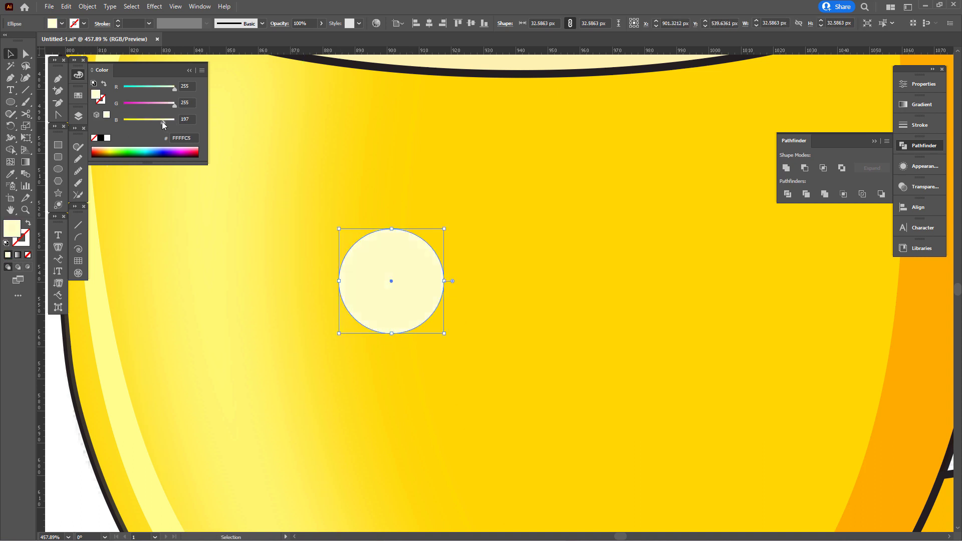
# Add a dark navy pupil circle inside the eye, slightly enlarged
pyautogui.moveTo(425, 309); pyautogui.dragTo(390, 286)
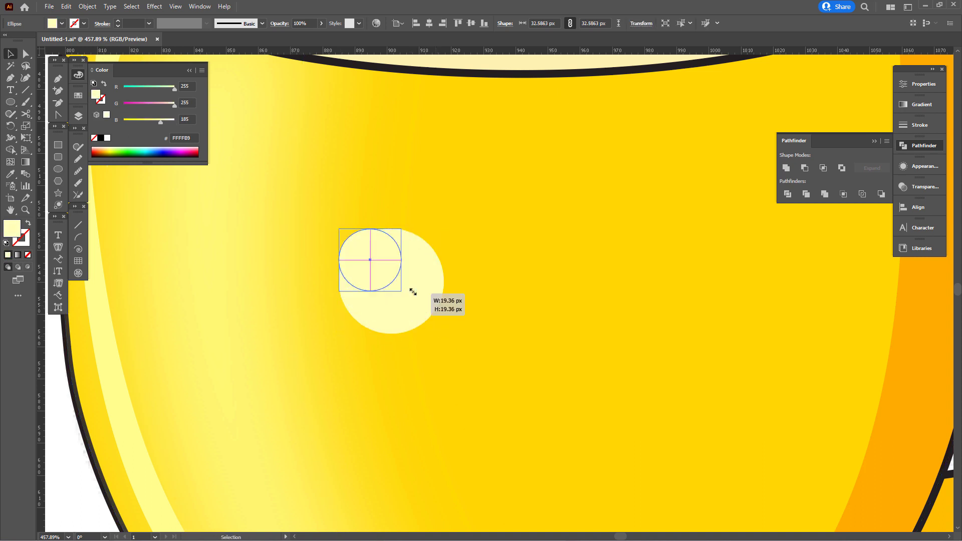
pyautogui.moveTo(131, 123); pyautogui.dragTo(128, 102)
pyautogui.click(128, 88)
pyautogui.moveTo(384, 273); pyautogui.dragTo(384, 271)
pyautogui.moveTo(421, 305); pyautogui.dragTo(421, 306)
pyautogui.scroll(4, 421, 306)
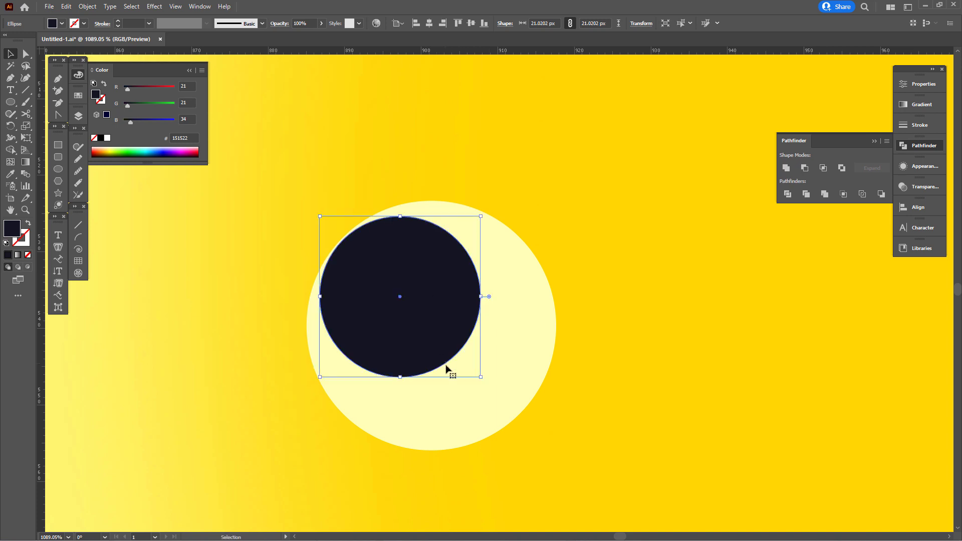
# Add a light yellow highlight circle and a tiny sparkle dot at the pupil's lower right
pyautogui.moveTo(483, 390)
pyautogui.mouseDown()
pyautogui.moveTo(382, 288)
pyautogui.moveTo(389, 293)
pyautogui.mouseUp()
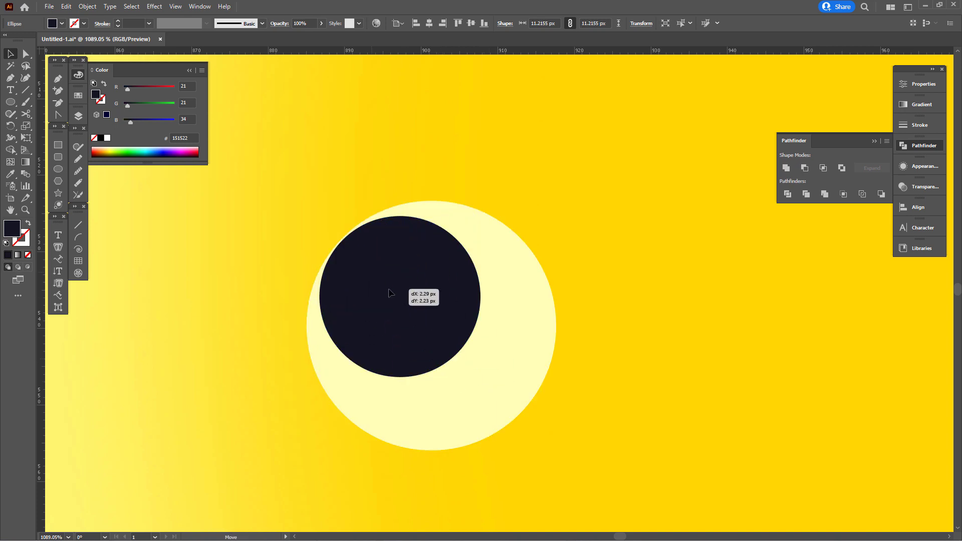
pyautogui.click(7, 179)
pyautogui.click(496, 326)
pyautogui.press('v')
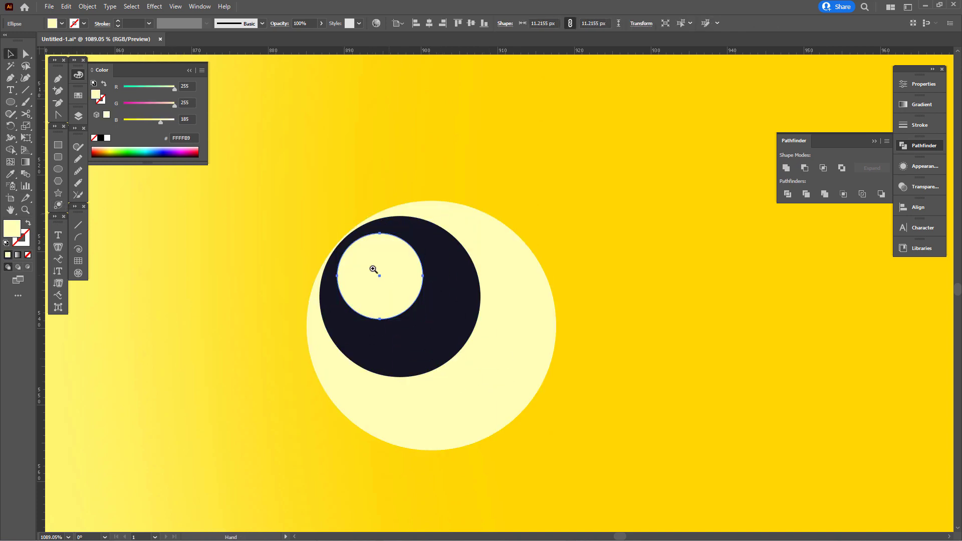
pyautogui.scroll(2, 375, 269)
pyautogui.moveTo(433, 336); pyautogui.dragTo(436, 339)
pyautogui.moveTo(380, 281); pyautogui.dragTo(416, 311)
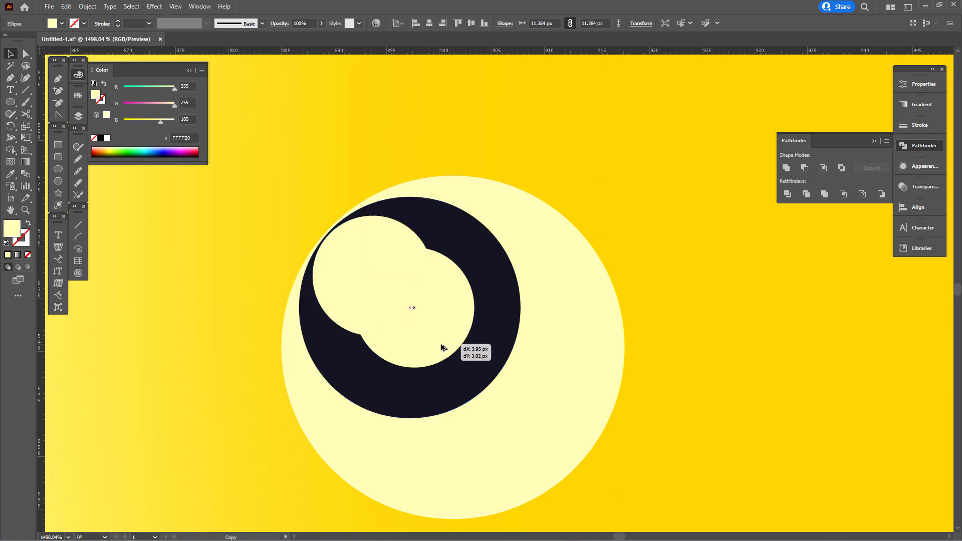
pyautogui.moveTo(472, 365); pyautogui.dragTo(443, 308)
pyautogui.moveTo(459, 340)
pyautogui.mouseDown()
pyautogui.moveTo(449, 314)
pyautogui.moveTo(670, 323)
pyautogui.moveTo(646, 333)
pyautogui.mouseUp()
pyautogui.scroll(-3, 504, 313)
pyautogui.scroll(2, 554, 305)
# Cut the two overlapping cream circles into a crescent and colour it orange
pyautogui.keyDown('shift'); pyautogui.click(687, 262); pyautogui.keyUp('shift')
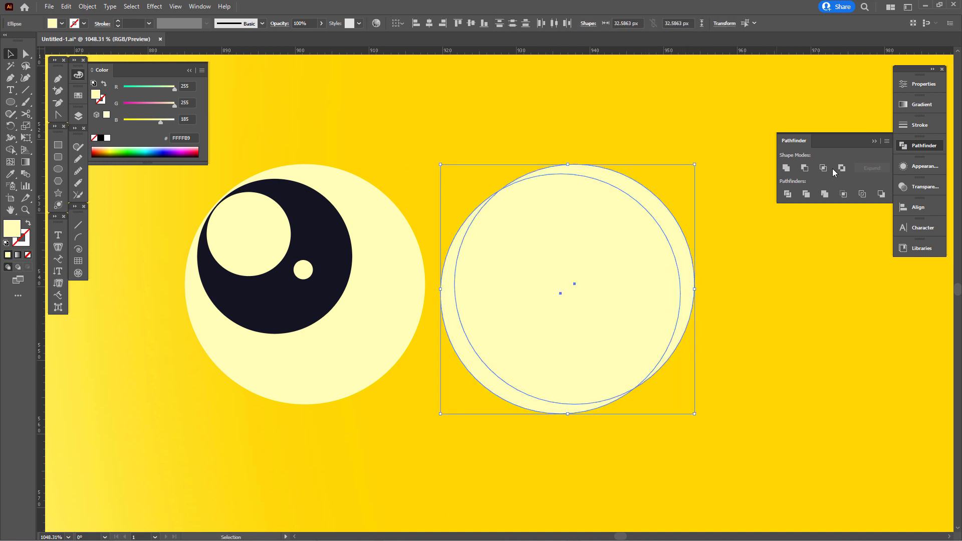
pyautogui.click(804, 168)
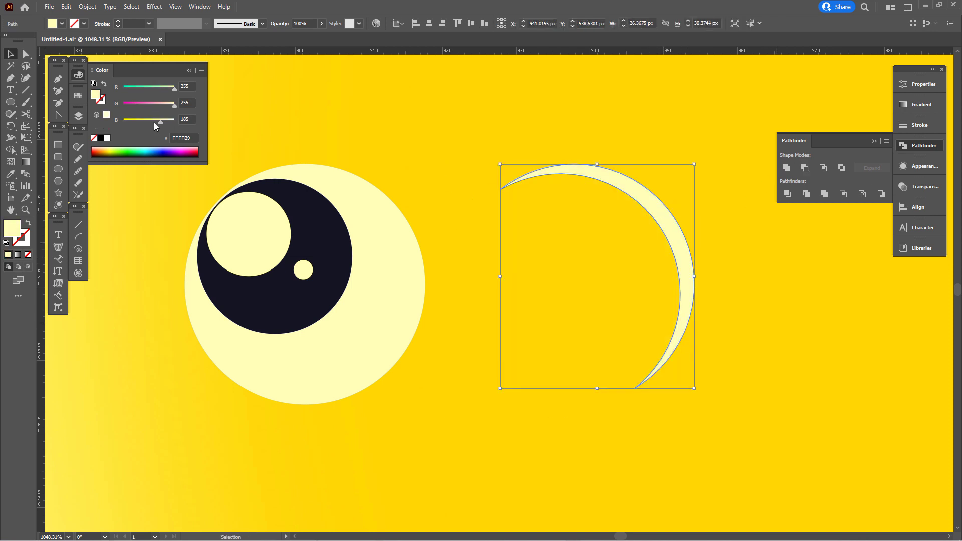
pyautogui.moveTo(161, 122)
pyautogui.mouseDown()
pyautogui.moveTo(128, 121)
pyautogui.moveTo(154, 103)
pyautogui.mouseUp()
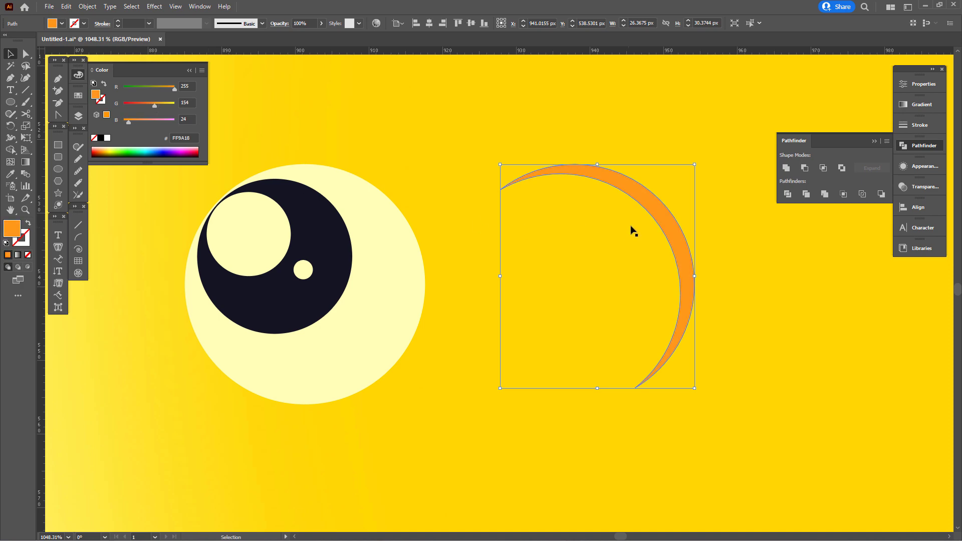
pyautogui.moveTo(664, 222); pyautogui.dragTo(395, 220)
pyautogui.keyDown('alt'); pyautogui.scroll(5, 210, 188); pyautogui.keyUp('alt')
# Nudge the pupil and highlights up and right within the eye
pyautogui.click(301, 290)
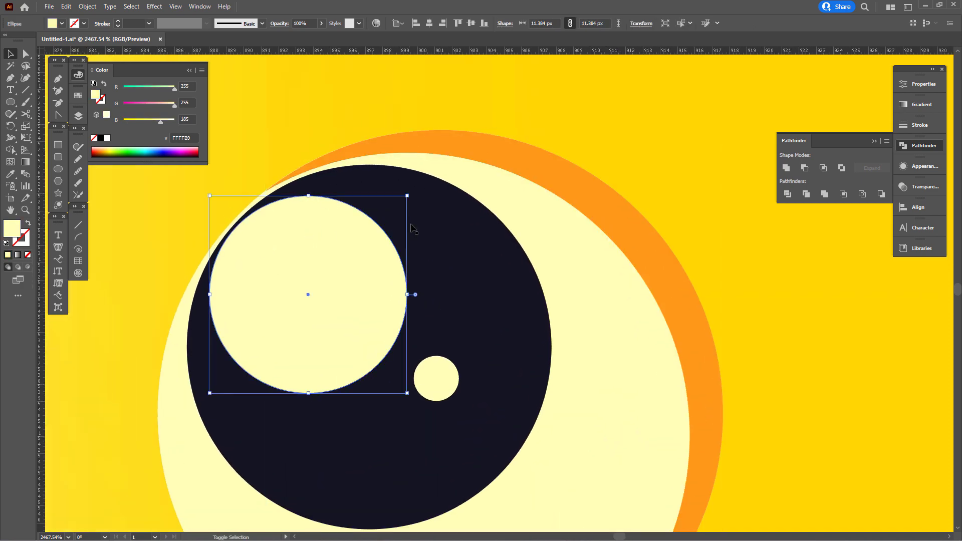
pyautogui.keyDown('shift'); pyautogui.click(475, 277); pyautogui.keyUp('shift')
pyautogui.moveTo(491, 376); pyautogui.dragTo(486, 373)
pyautogui.keyDown('alt'); pyautogui.scroll(-5, 486, 373); pyautogui.keyUp('alt')
pyautogui.keyDown('alt'); pyautogui.scroll(3, 245, 234); pyautogui.keyUp('alt')
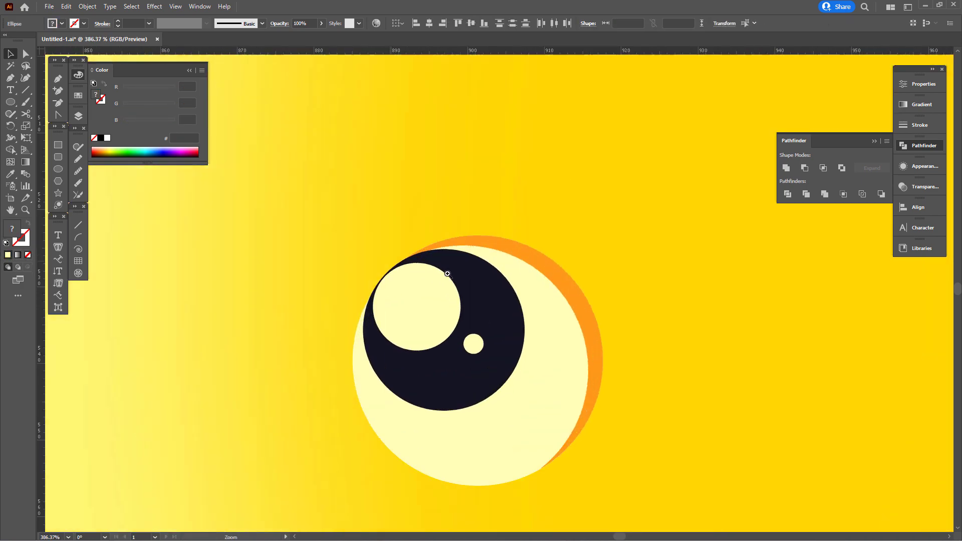
pyautogui.keyDown('alt'); pyautogui.scroll(3, 436, 292); pyautogui.keyUp('alt')
pyautogui.keyDown('alt'); pyautogui.scroll(1, 436, 292); pyautogui.keyUp('alt')
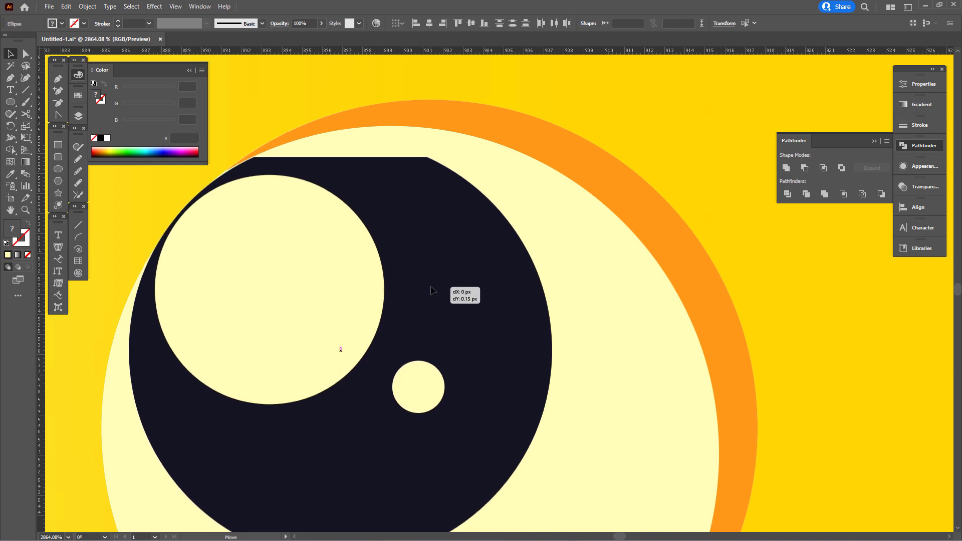
pyautogui.moveTo(426, 289); pyautogui.dragTo(435, 286)
pyautogui.keyDown('alt'); pyautogui.scroll(-4, 435, 286); pyautogui.keyUp('alt')
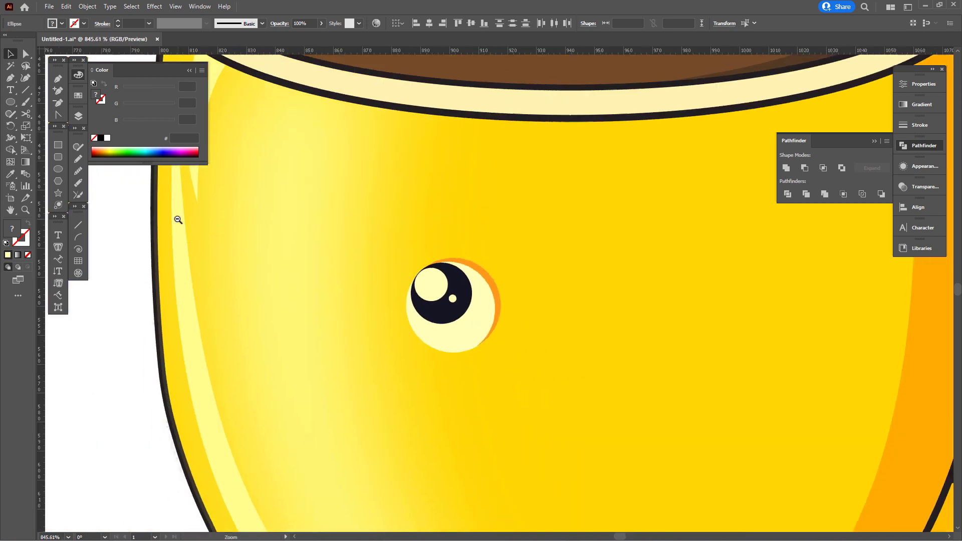
pyautogui.keyDown('alt'); pyautogui.scroll(-2, 178, 217); pyautogui.keyUp('alt')
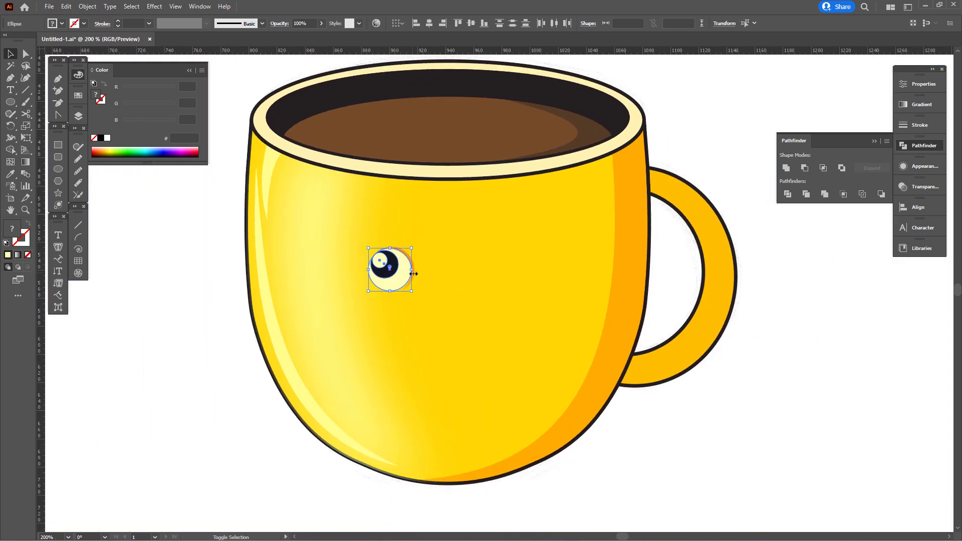
pyautogui.keyDown('alt'); pyautogui.scroll(3, 414, 278); pyautogui.keyUp('alt')
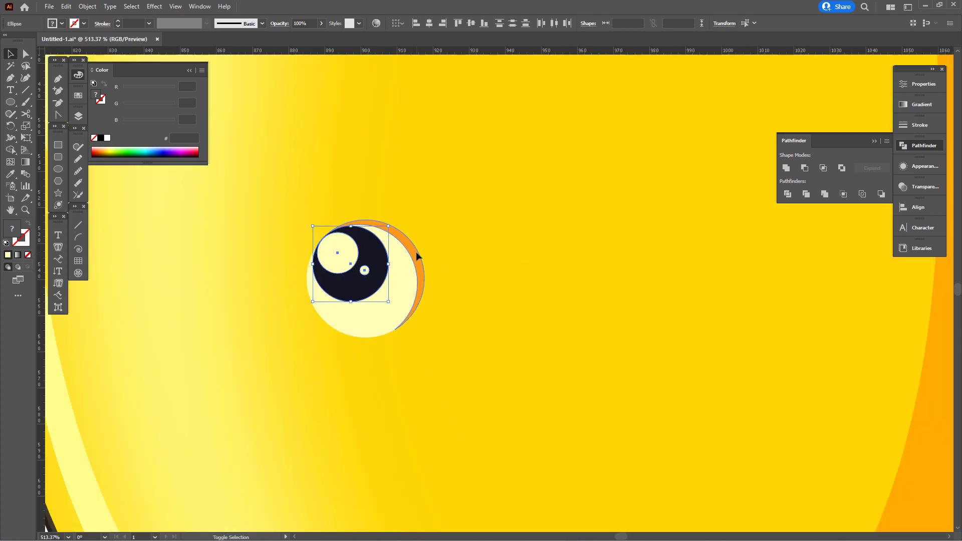
# Group the eye parts and Alt-drag a copy to the right as the second eye
pyautogui.rightClick(414, 280)
pyautogui.click(437, 355)
pyautogui.scroll(-3, 438, 279)
pyautogui.moveTo(411, 296); pyautogui.dragTo(560, 297)
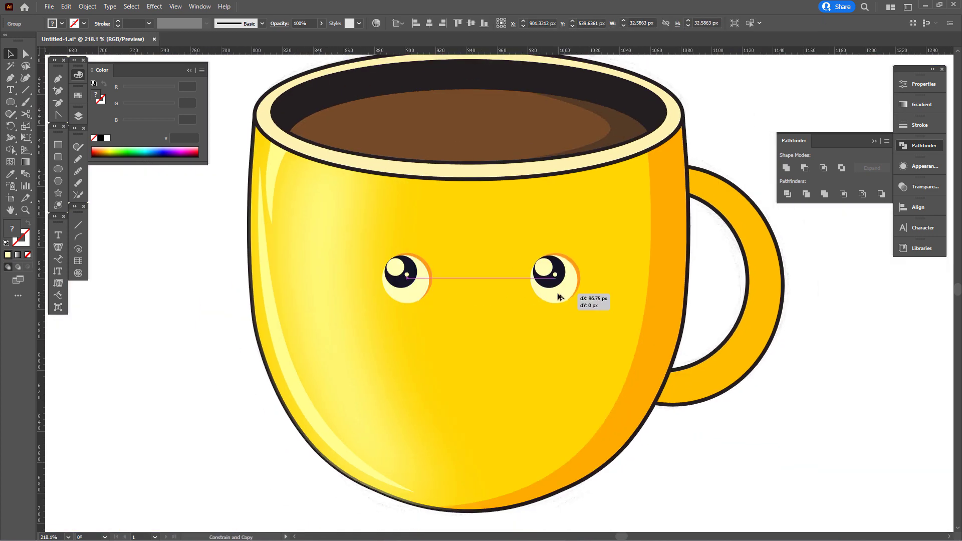
pyautogui.keyDown('alt'); pyautogui.scroll(3, 518, 342); pyautogui.keyUp('alt')
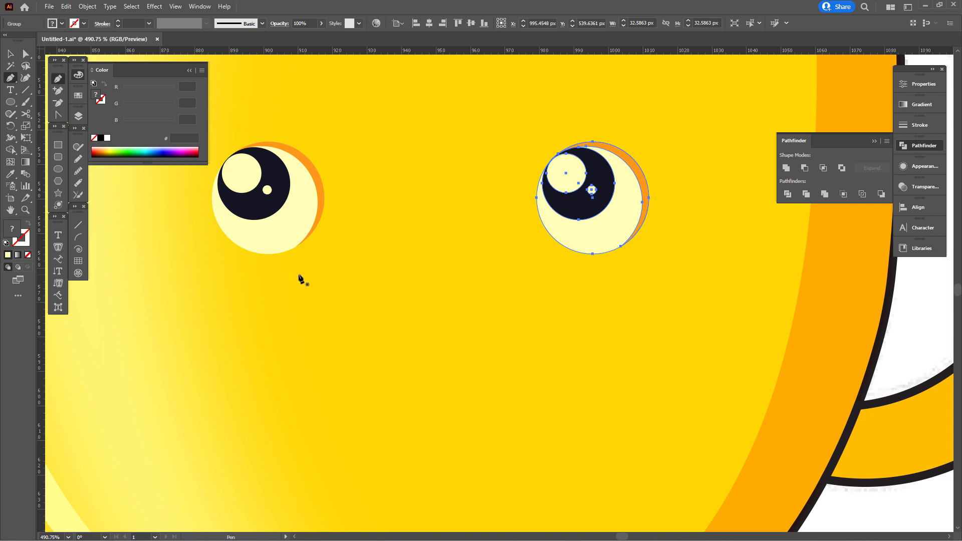
# Draw a curved crescent mouth between the eyes and fill it with the dark pupil colour
pyautogui.click(295, 276)
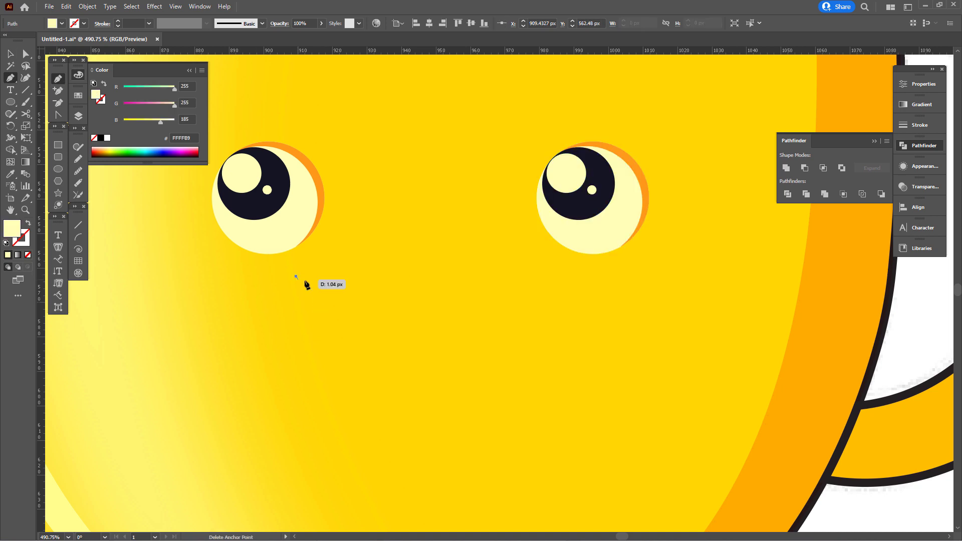
pyautogui.click(550, 260)
pyautogui.moveTo(415, 269); pyautogui.dragTo(418, 315)
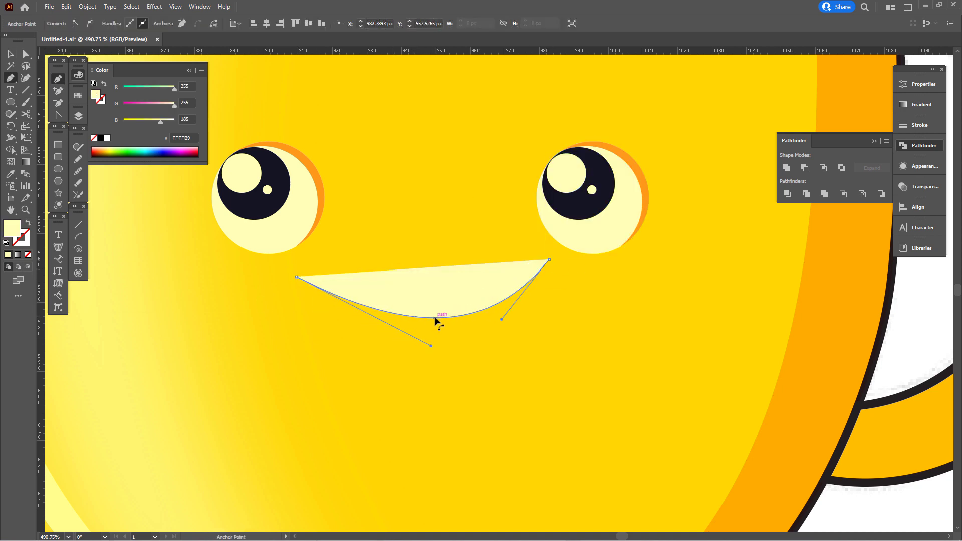
pyautogui.click(297, 276)
pyautogui.moveTo(431, 269); pyautogui.dragTo(438, 284)
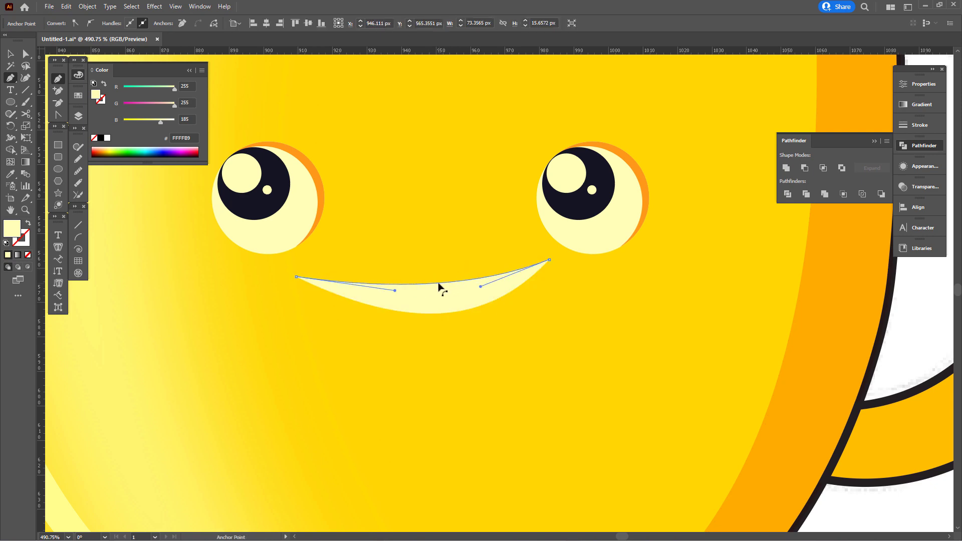
pyautogui.click(273, 206)
pyautogui.scroll(-10, 638, 304)
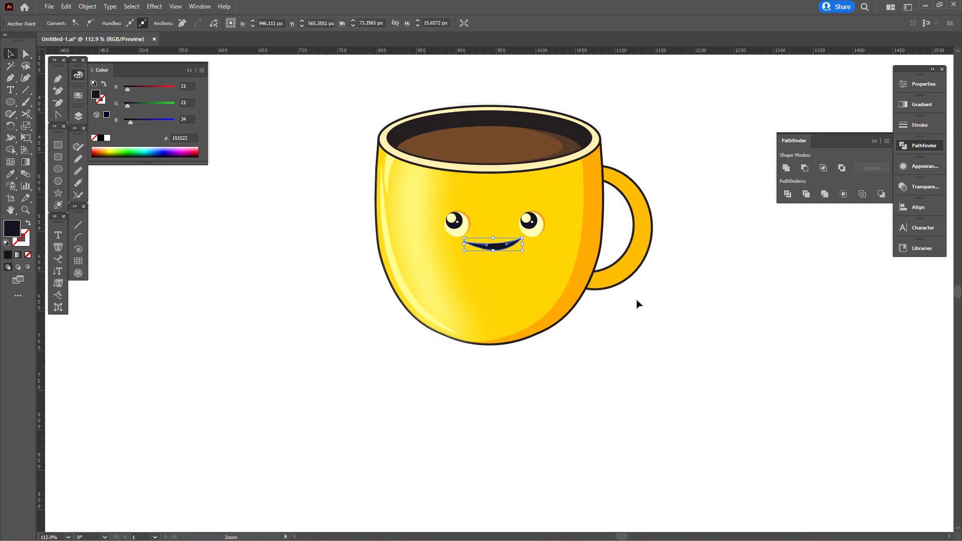
pyautogui.scroll(2, 626, 326)
pyautogui.scroll(1, 539, 317)
# Draw a brown ellipse under the mug's base, send it to back, and flatten it wider
pyautogui.scroll(-2, 708, 320)
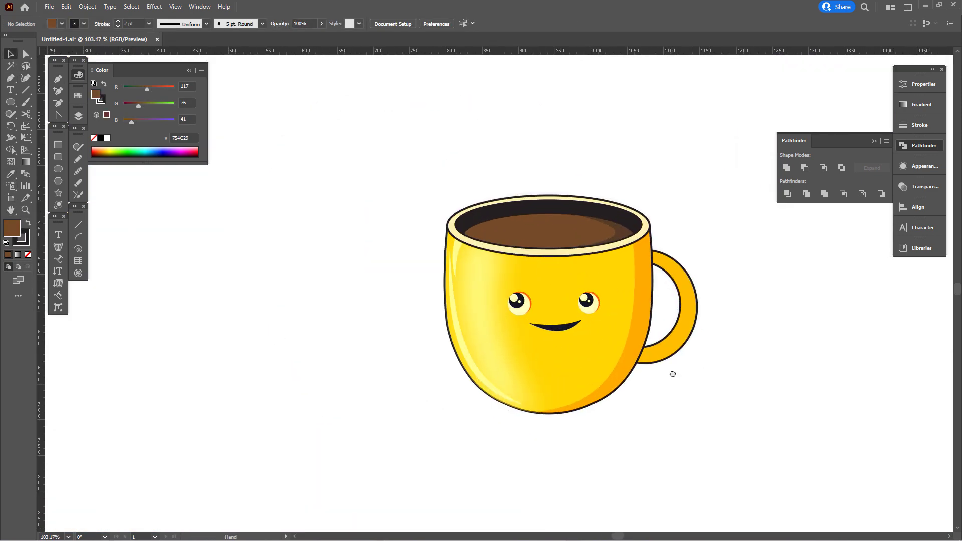
pyautogui.moveTo(474, 399); pyautogui.dragTo(555, 413)
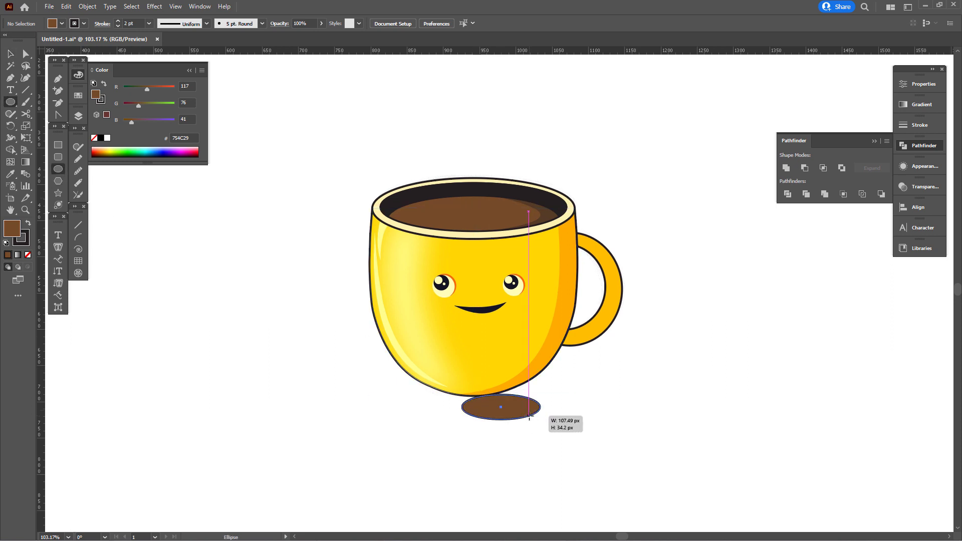
pyautogui.moveTo(476, 398); pyautogui.dragTo(476, 385)
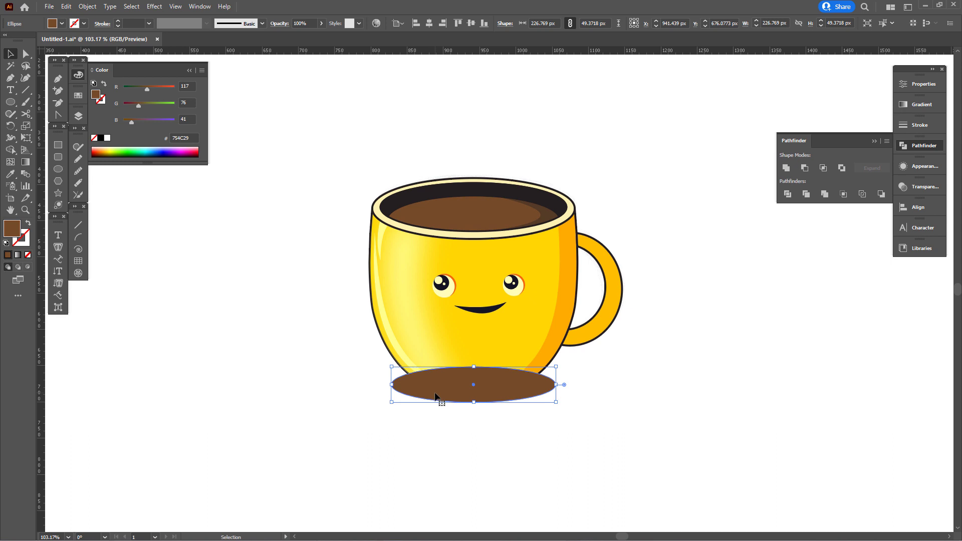
pyautogui.hotkey('ctrl', 'shift', '[')
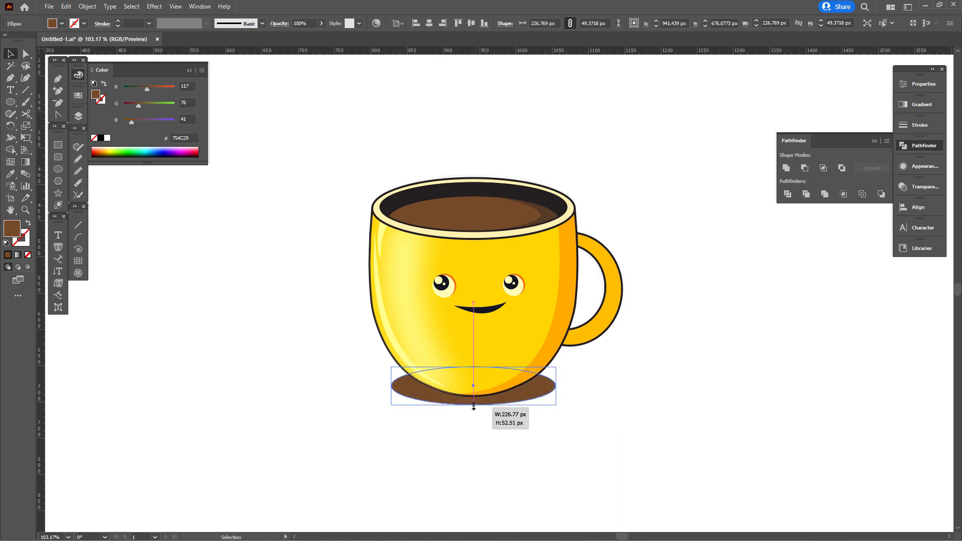
pyautogui.moveTo(474, 402); pyautogui.dragTo(473, 388)
# Zoom out, select the whole mug with its shadow, then clear the selection
pyautogui.moveTo(509, 359); pyautogui.dragTo(389, 329)
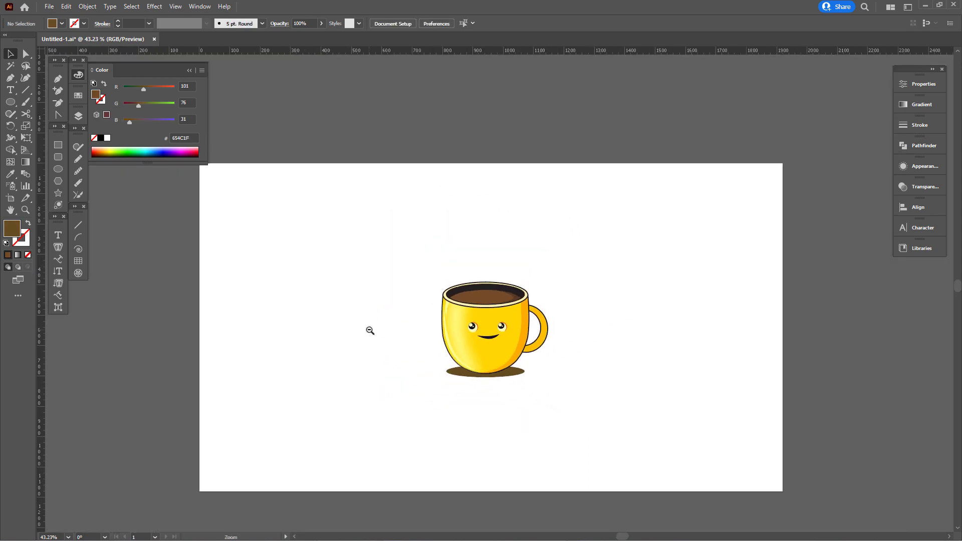
pyautogui.press('v')
pyautogui.moveTo(408, 251)
pyautogui.mouseDown()
pyautogui.moveTo(580, 403)
pyautogui.moveTo(632, 428)
pyautogui.mouseUp()
pyautogui.rightClick(514, 352)
pyautogui.press('Escape')
pyautogui.click(653, 430)
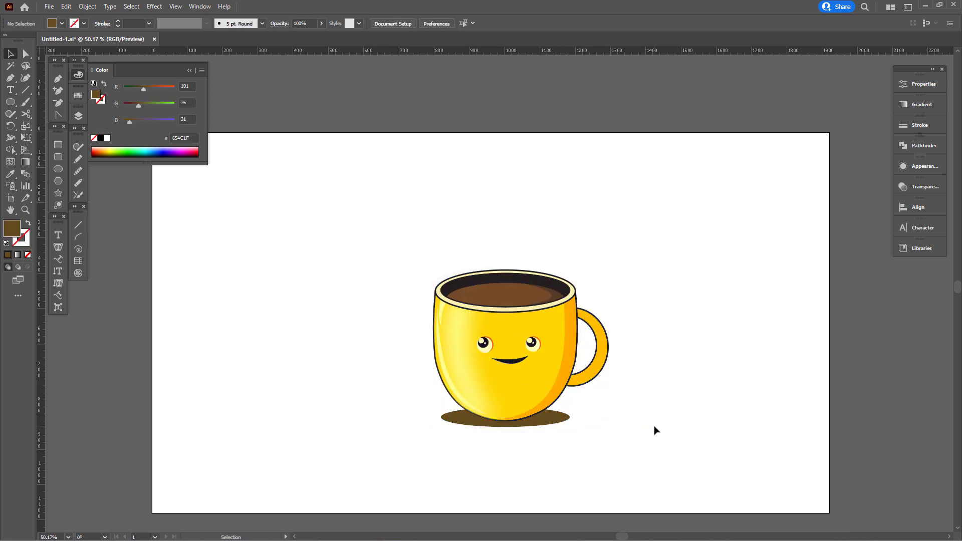
# Undo the mug's last size and position change, then deselect the mug group
pyautogui.hotkey('ctrl', 'z')
pyautogui.hotkey('ctrl', 'z')
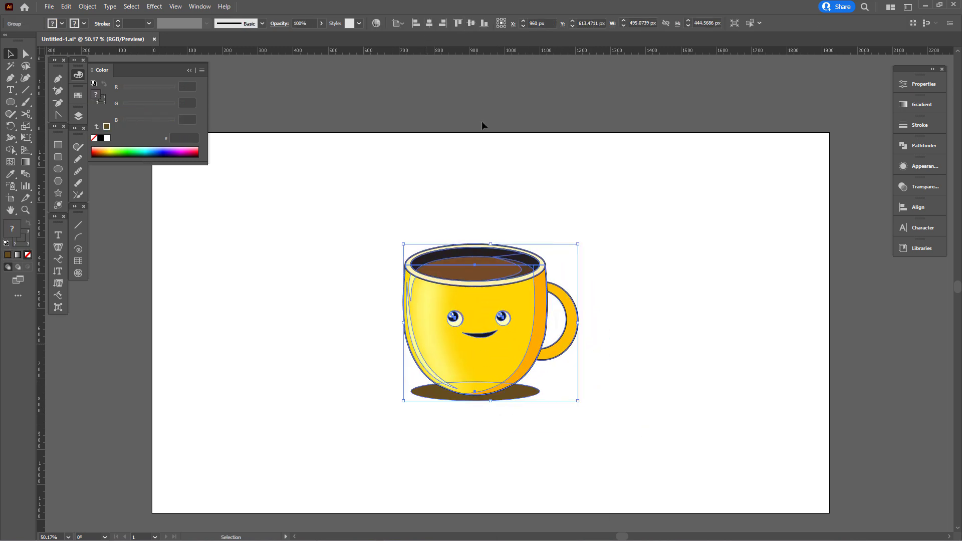
pyautogui.click(509, 358)
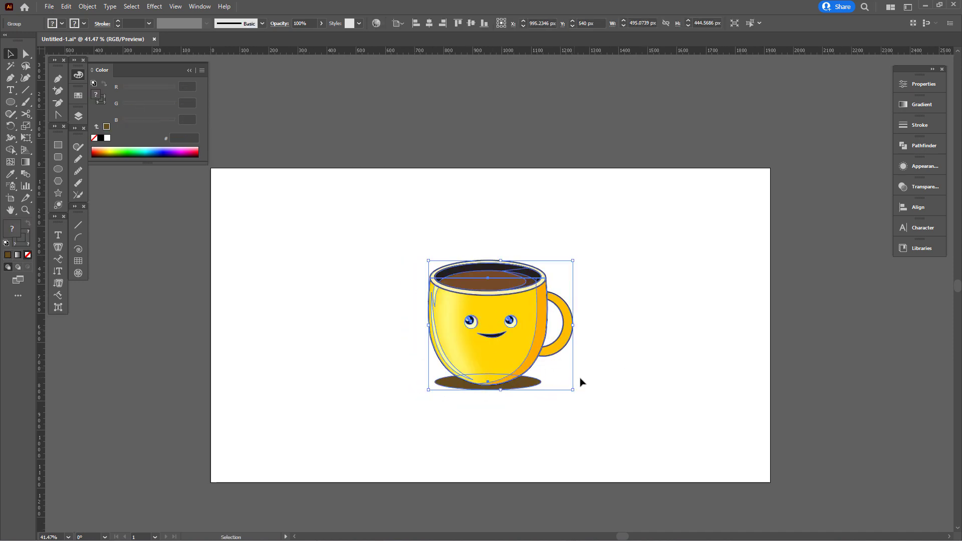
pyautogui.click(562, 390)
# Cover the artboard with a rectangle sent to back and filled orange
pyautogui.moveTo(210, 168); pyautogui.dragTo(769, 482)
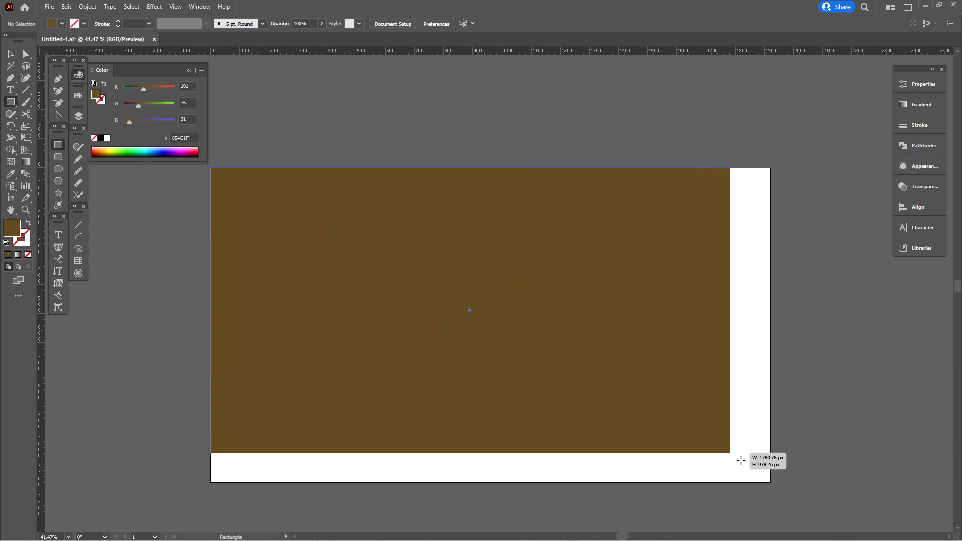
pyautogui.hotkey('ctrl', 'shift', '[')
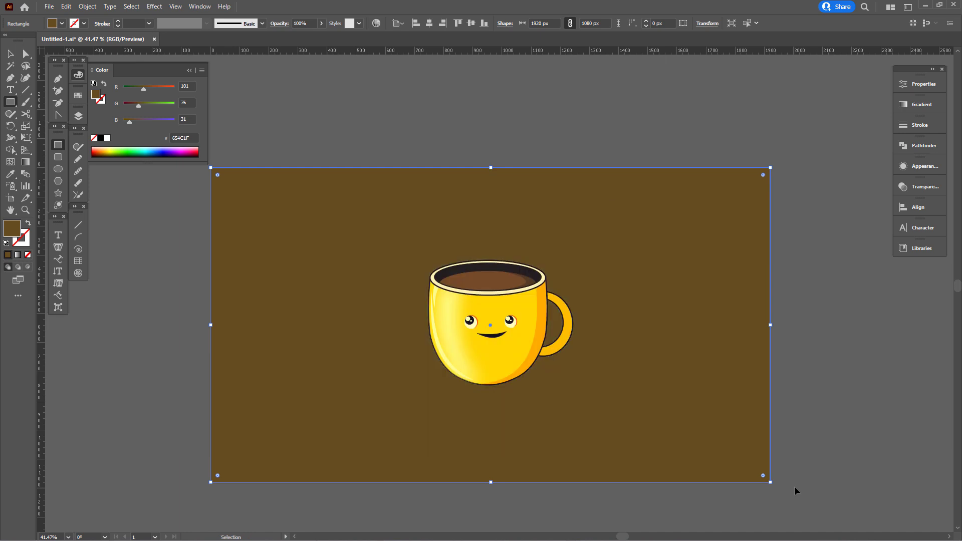
pyautogui.click(78, 95)
pyautogui.click(182, 139)
pyautogui.click(10, 54)
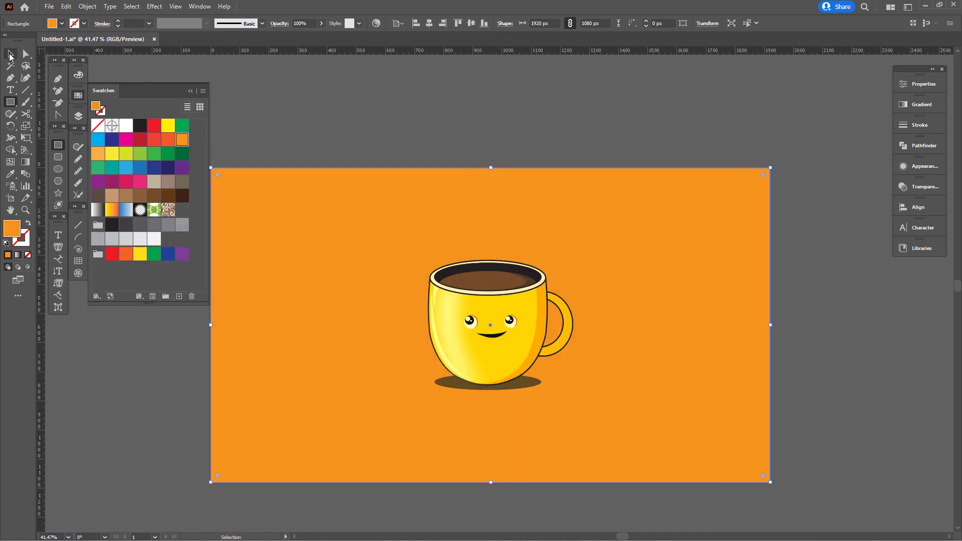
pyautogui.click(80, 95)
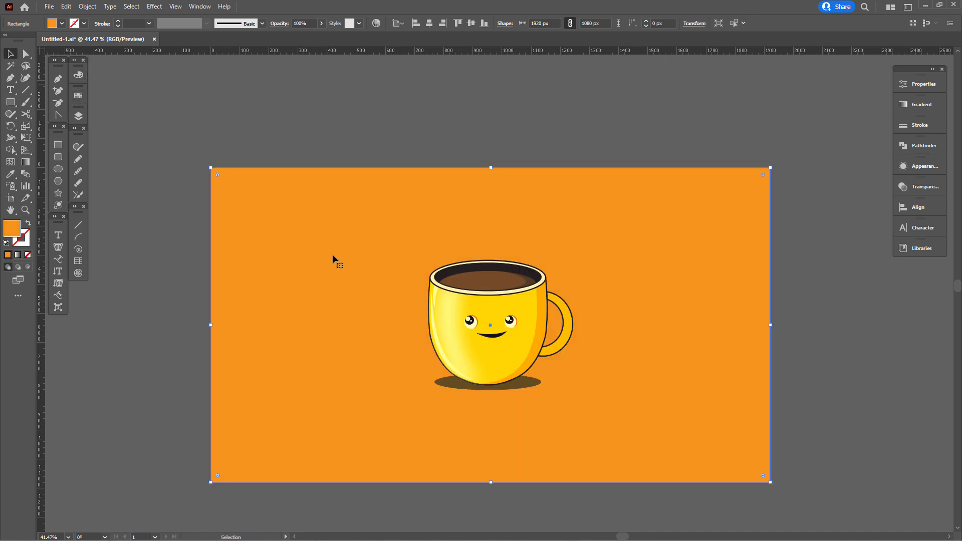
pyautogui.hotkey('ctrl', 'shift', 'a')
# Set a white stroke with no fill and draw a short curved shine line on the rim
pyautogui.scroll(5, 542, 338)
pyautogui.scroll(2, 486, 345)
pyautogui.scroll(2, 392, 221)
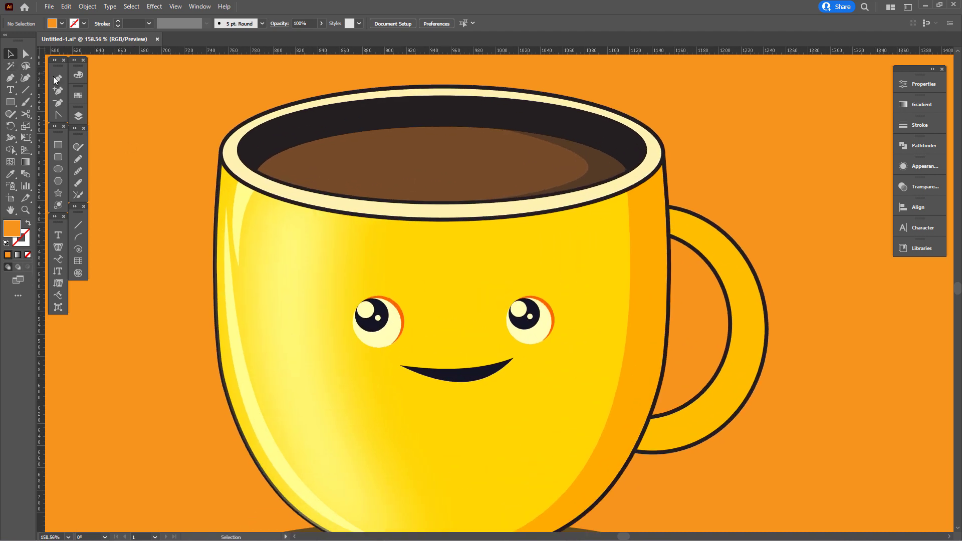
pyautogui.click(78, 95)
pyautogui.click(125, 126)
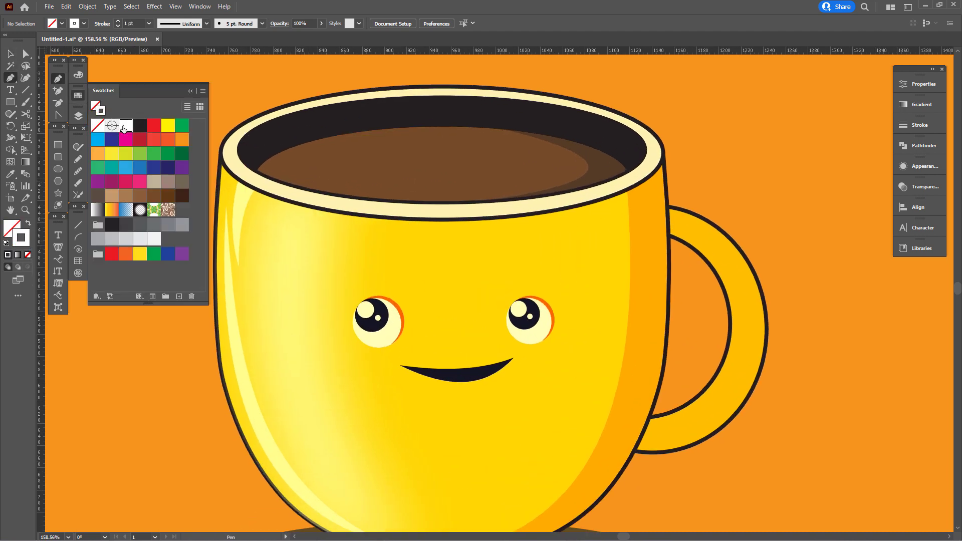
pyautogui.click(250, 125)
pyautogui.click(256, 185)
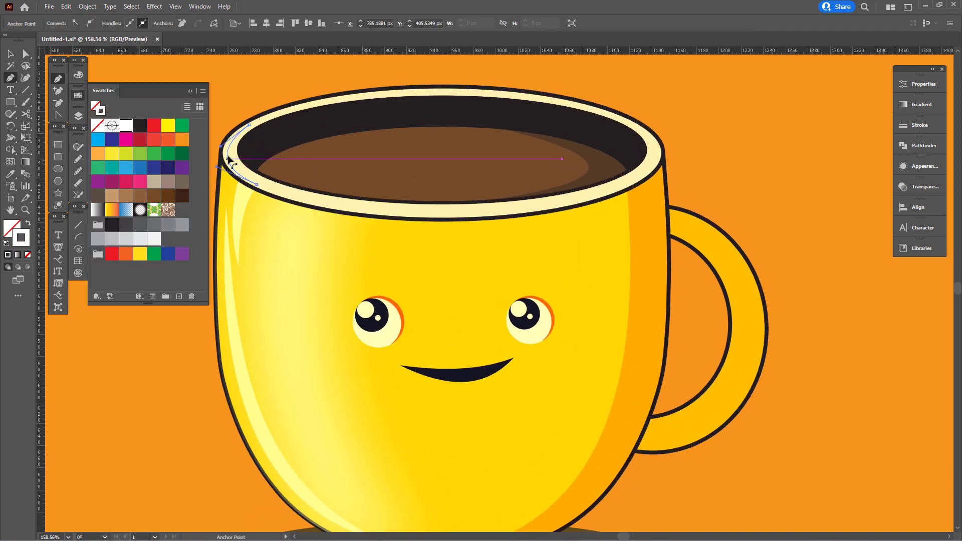
pyautogui.moveTo(228, 159); pyautogui.dragTo(228, 154)
# Taper the shine stroke with a width profile and thicken it slightly
pyautogui.click(232, 167)
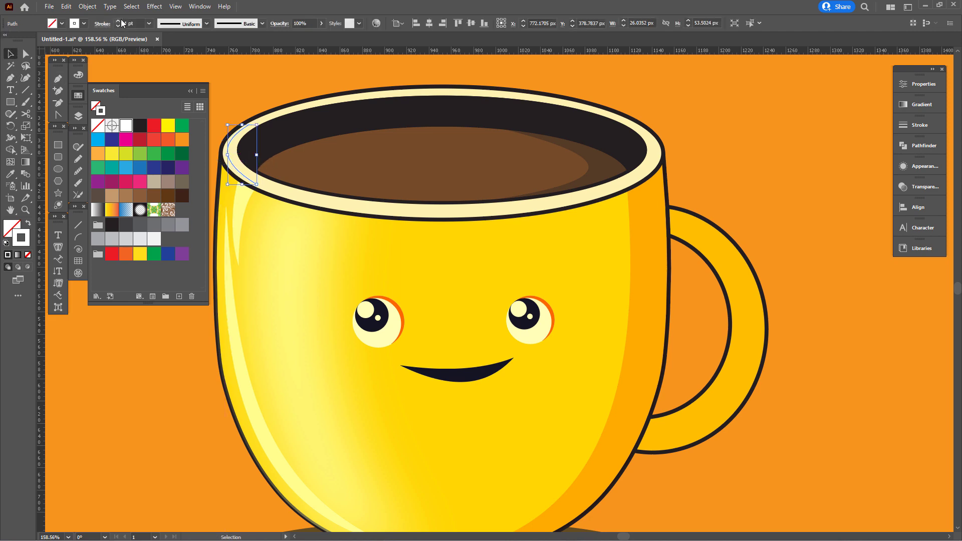
pyautogui.click(206, 23)
pyautogui.click(180, 38)
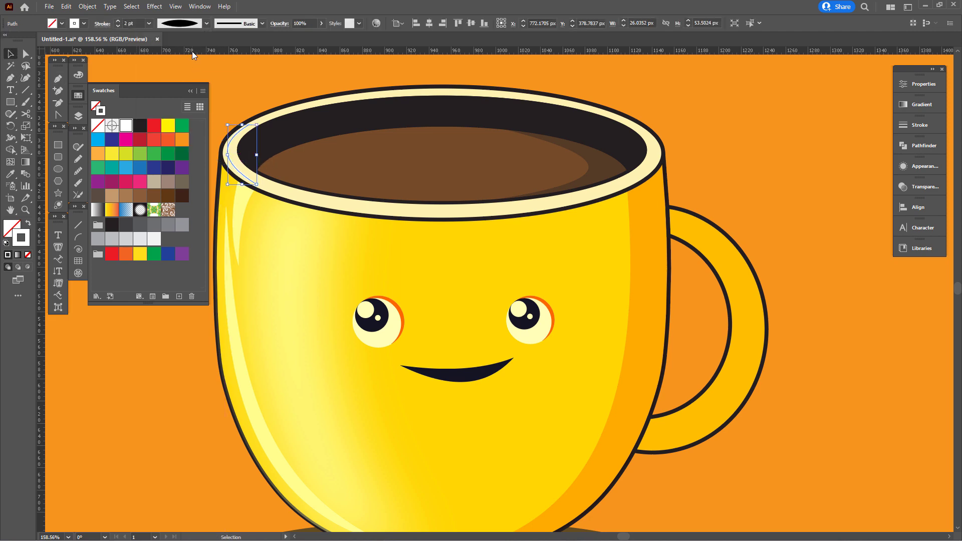
pyautogui.click(120, 23)
pyautogui.scroll(5, 228, 131)
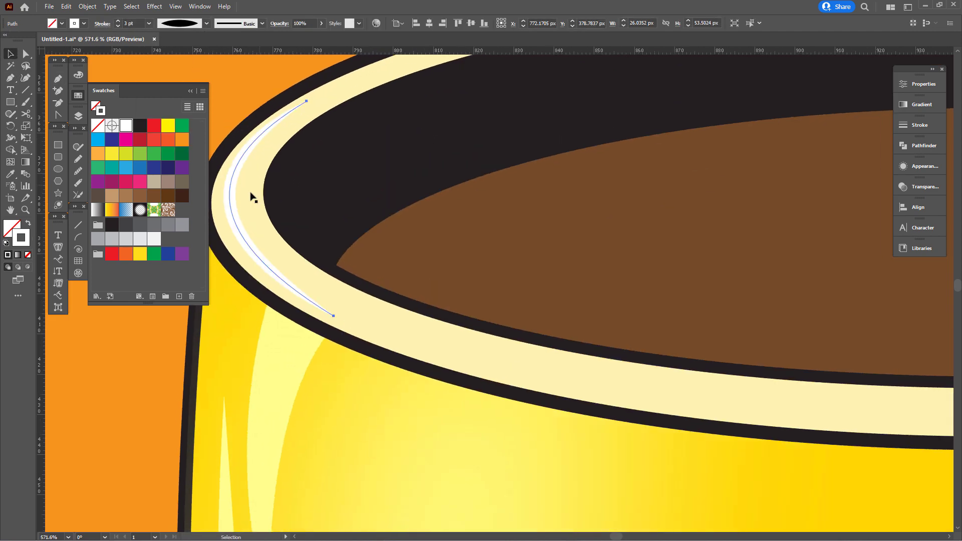
pyautogui.click(118, 20)
# Draw a long white highlight curve along the front of the rim
pyautogui.scroll(-5, 306, 204)
pyautogui.scroll(2, 251, 223)
pyautogui.scroll(2, 315, 208)
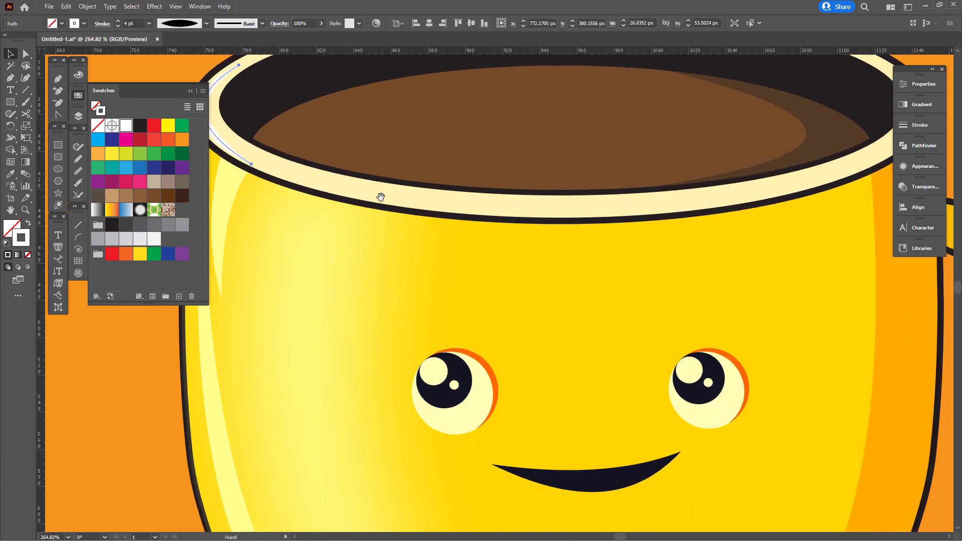
pyautogui.moveTo(381, 197); pyautogui.dragTo(363, 230)
pyautogui.click(339, 218)
pyautogui.moveTo(560, 237); pyautogui.dragTo(661, 224)
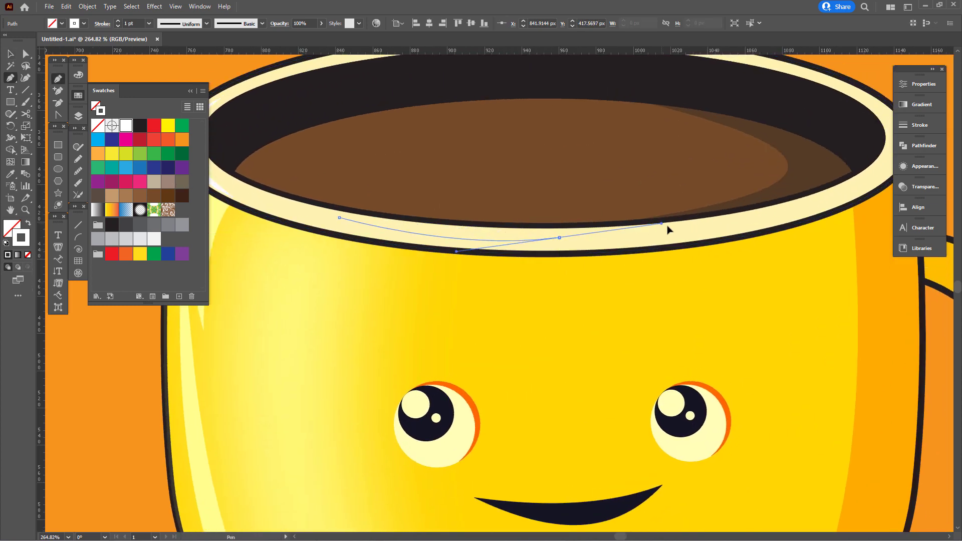
pyautogui.moveTo(560, 237); pyautogui.dragTo(563, 235)
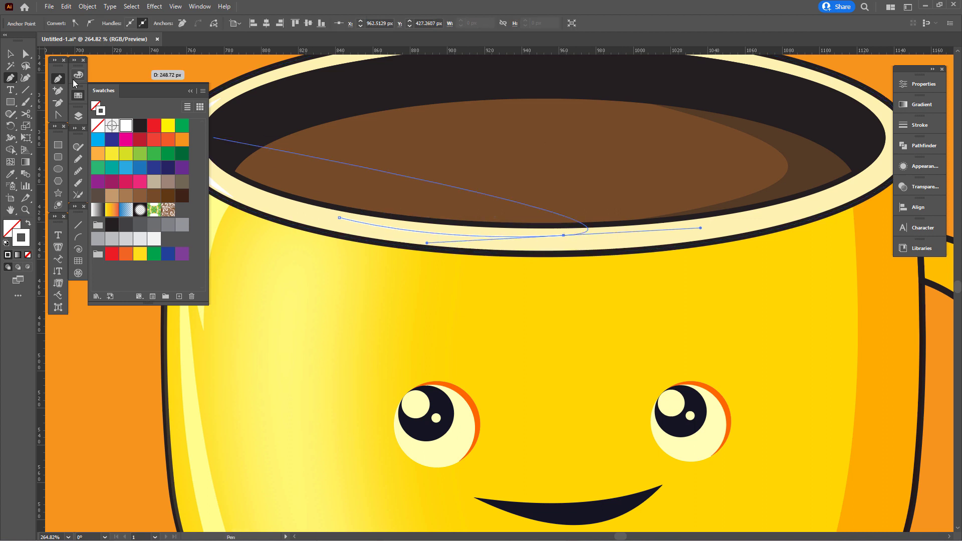
pyautogui.press('v')
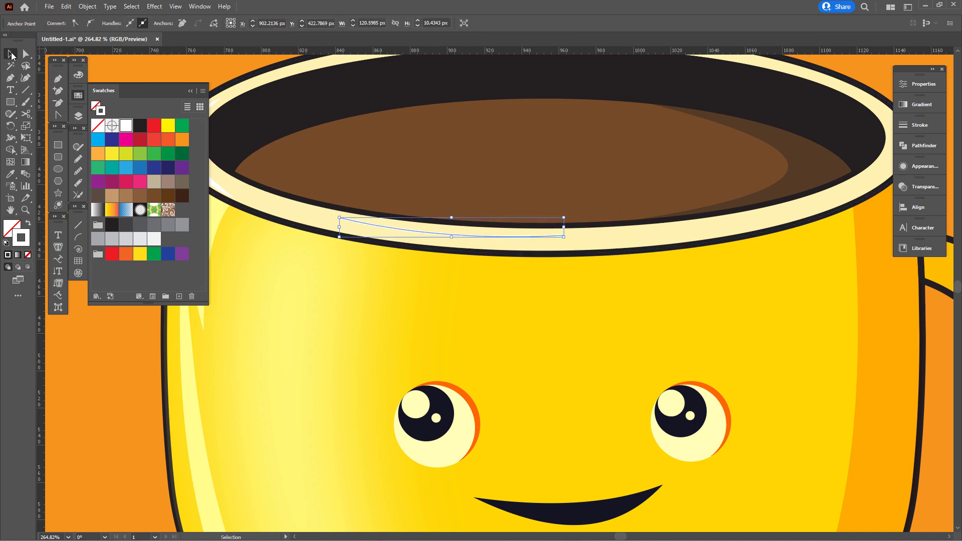
pyautogui.hotkey('ctrl', 'shift', 'a')
# Taper the highlight curve at both ends with a width profile and nudge it down
pyautogui.click(439, 238)
pyautogui.click(207, 24)
pyautogui.click(149, 31)
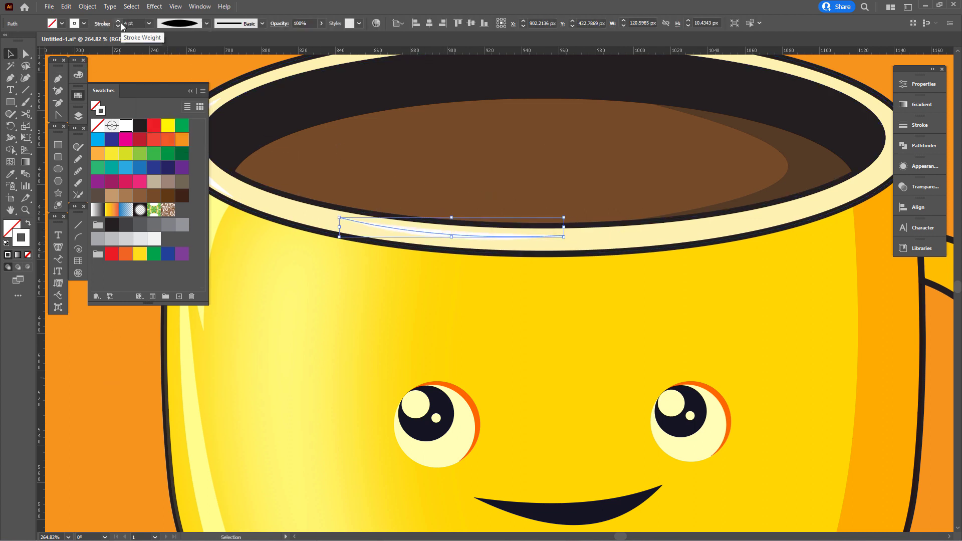
pyautogui.moveTo(468, 239); pyautogui.dragTo(469, 242)
pyautogui.click(96, 355)
pyautogui.hotkey('ctrl', '0')
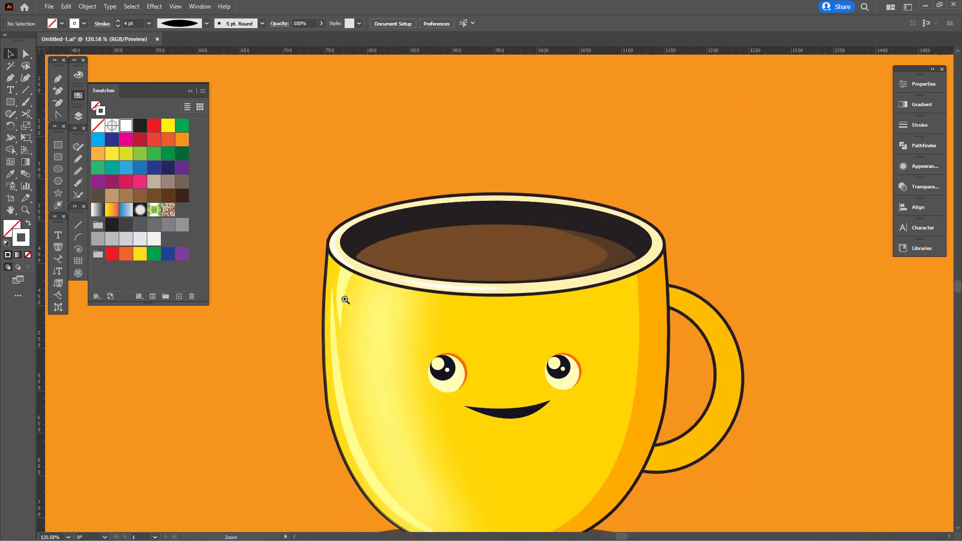
pyautogui.keyDown('alt'); pyautogui.scroll(3, 569, 279); pyautogui.keyUp('alt')
pyautogui.keyDown('alt'); pyautogui.scroll(2, 600, 303); pyautogui.keyUp('alt')
# Move the highlight onto the handle and reshape its anchors to hug the outer edge
pyautogui.moveTo(317, 216)
pyautogui.mouseDown()
pyautogui.moveTo(620, 301)
pyautogui.moveTo(560, 244)
pyautogui.mouseUp()
pyautogui.press('a')
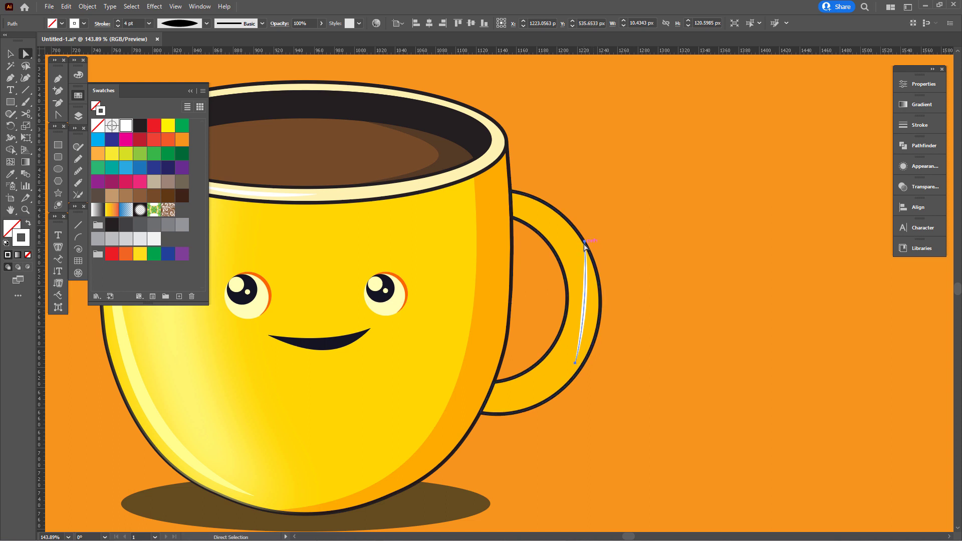
pyautogui.click(588, 315)
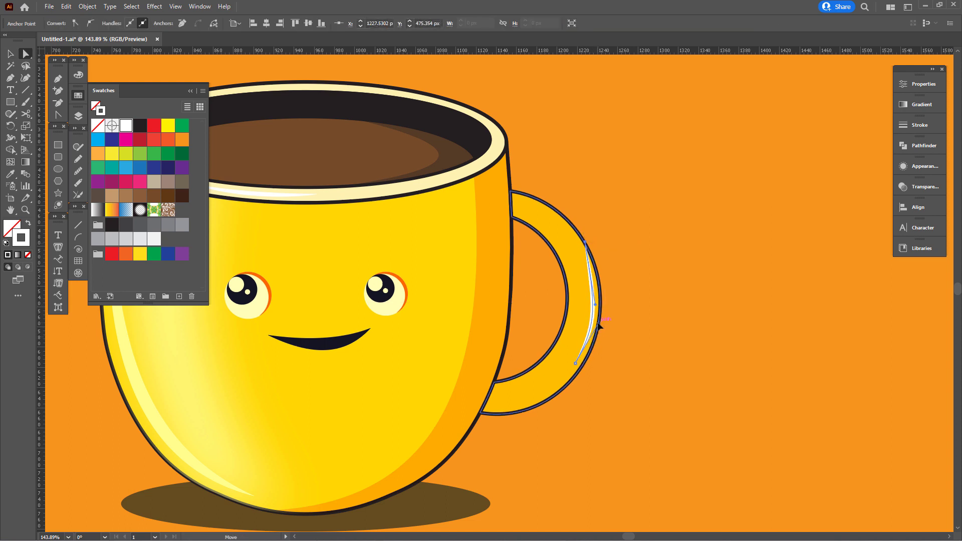
pyautogui.moveTo(582, 244); pyautogui.dragTo(584, 246)
pyautogui.moveTo(559, 173); pyautogui.dragTo(578, 245)
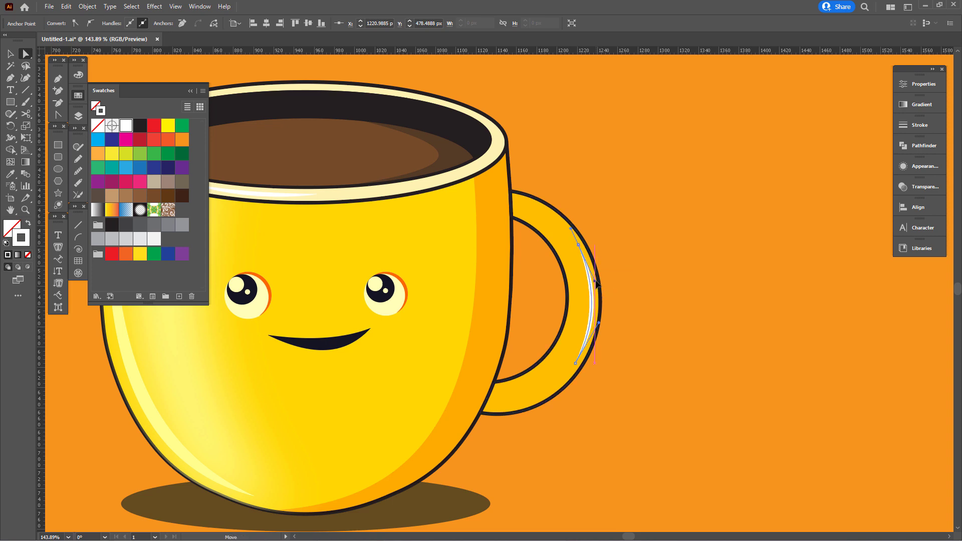
pyautogui.click(604, 291)
pyautogui.scroll(-2, 612, 300)
pyautogui.scroll(2, 531, 333)
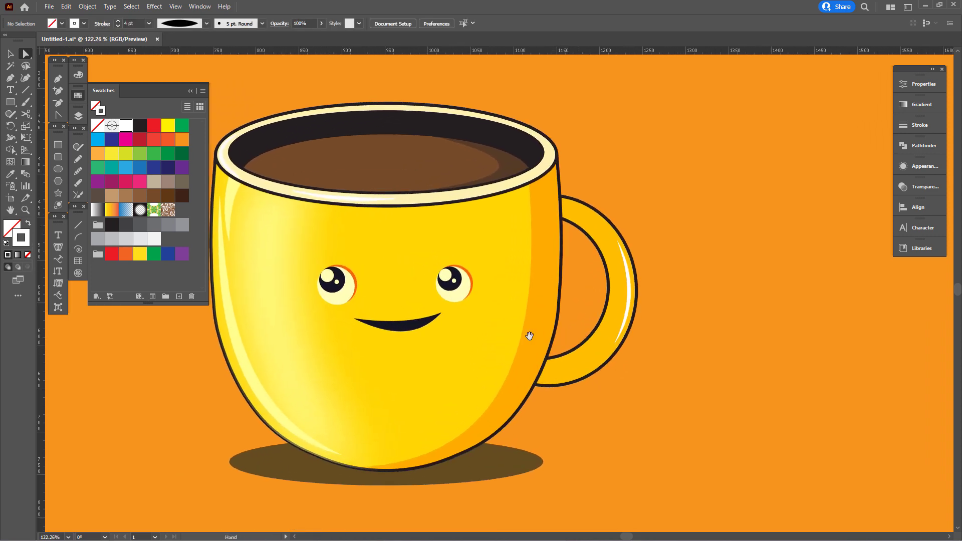
pyautogui.scroll(2, 545, 385)
# Draw an ellipse over the coffee surface
pyautogui.click(367, 235)
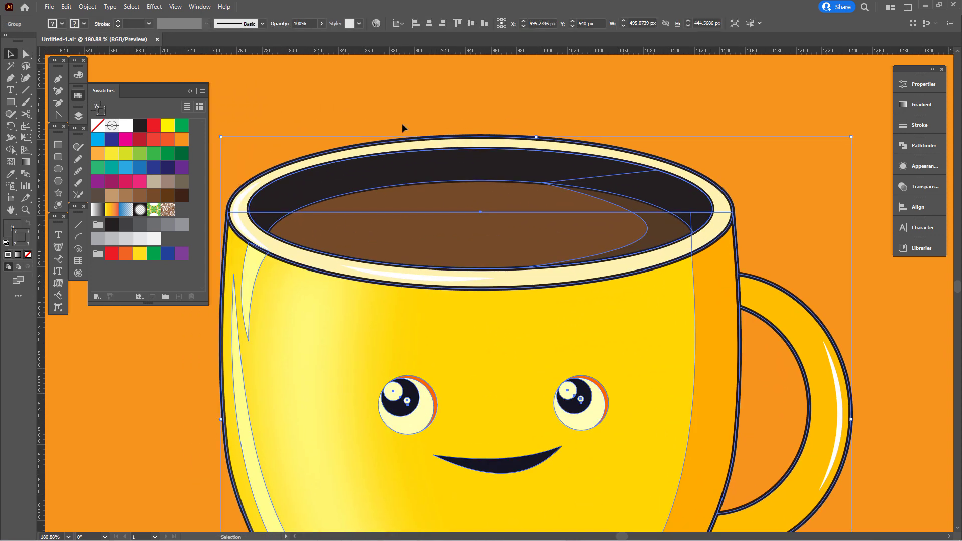
pyautogui.click(401, 127)
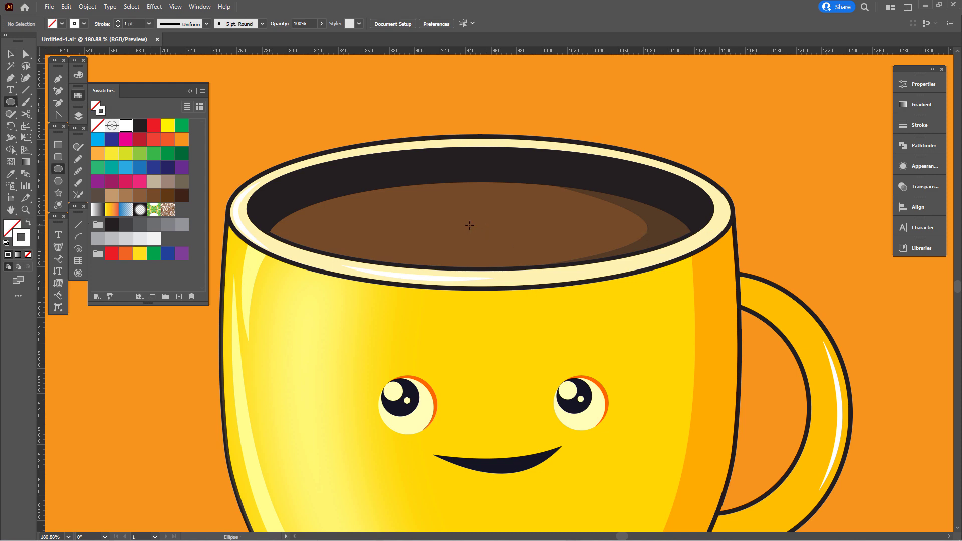
pyautogui.moveTo(541, 239)
pyautogui.mouseDown()
pyautogui.moveTo(531, 256)
pyautogui.moveTo(481, 249)
pyautogui.mouseUp()
pyautogui.press('v')
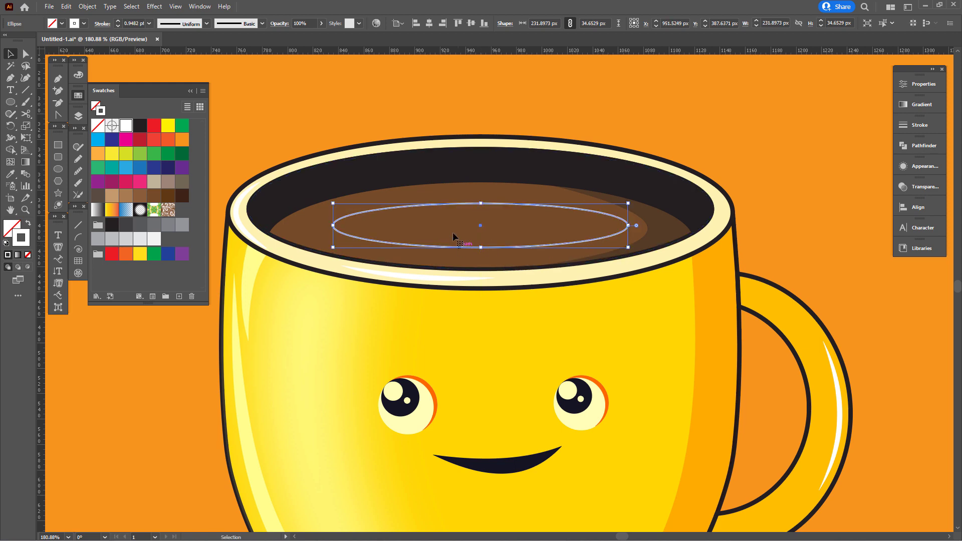
# Expand the ellipse outline and erase gaps to form a dashed ripple ring
pyautogui.scroll(2, 453, 237)
pyautogui.click(87, 6)
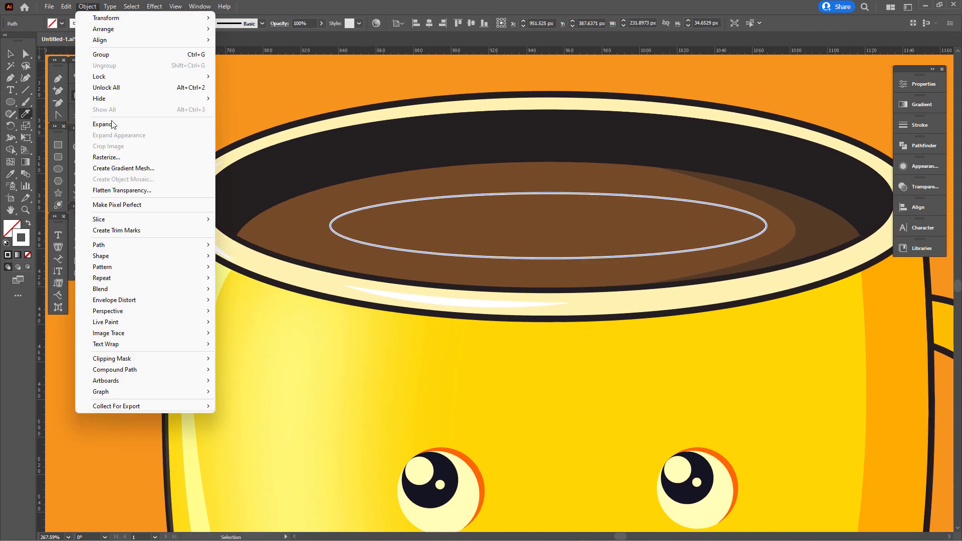
pyautogui.click(100, 122)
pyautogui.click(440, 318)
pyautogui.moveTo(30, 119); pyautogui.dragTo(60, 113)
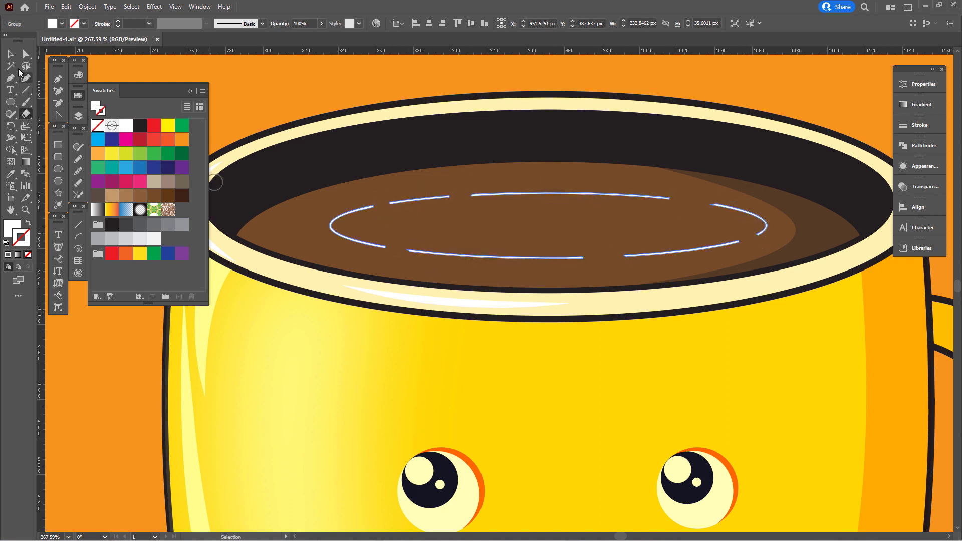
pyautogui.press('v')
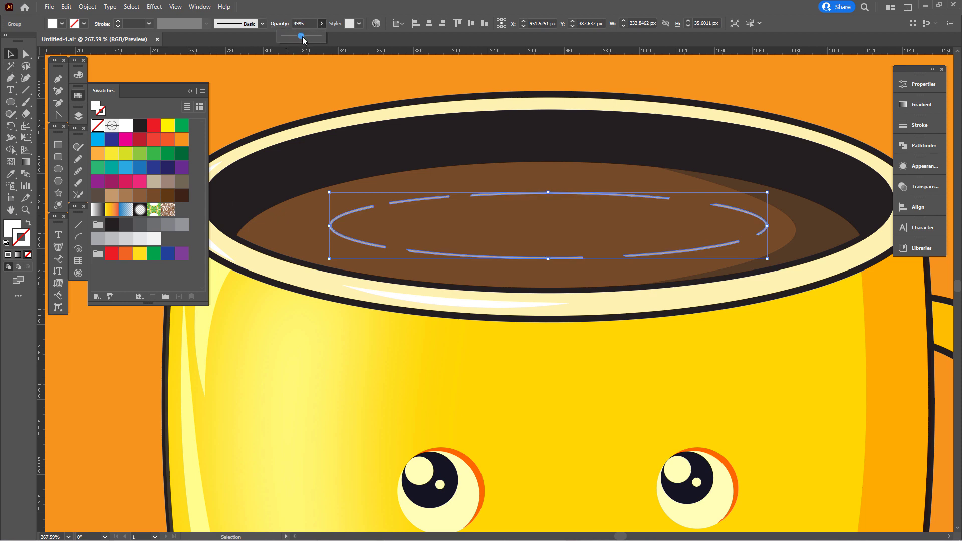
pyautogui.hotkey('ctrl', 'shift', 'a')
pyautogui.hotkey('ctrl', '0')
# Copy the dashed ring and scale the copy down to nest inside the first
pyautogui.scroll(5, 458, 150)
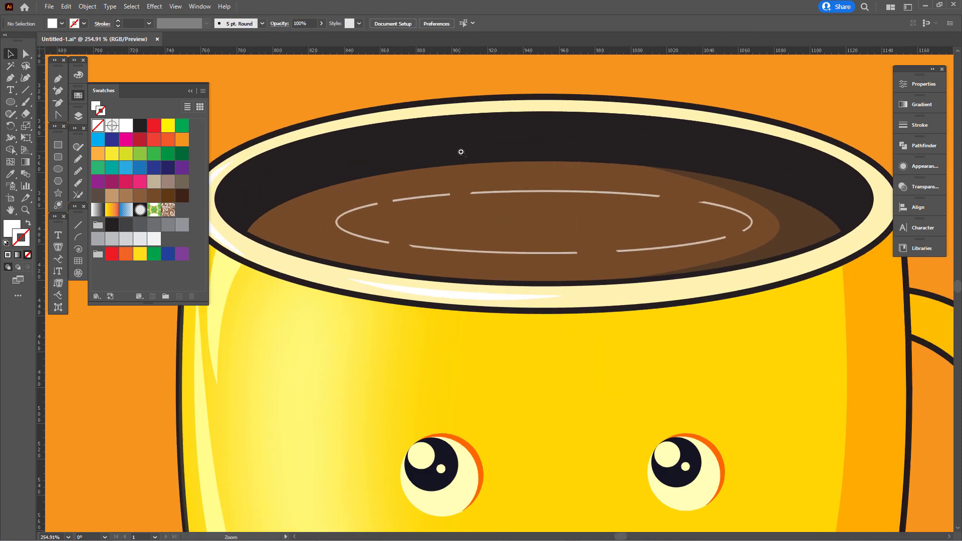
pyautogui.scroll(-4, 337, 141)
pyautogui.scroll(2, 364, 157)
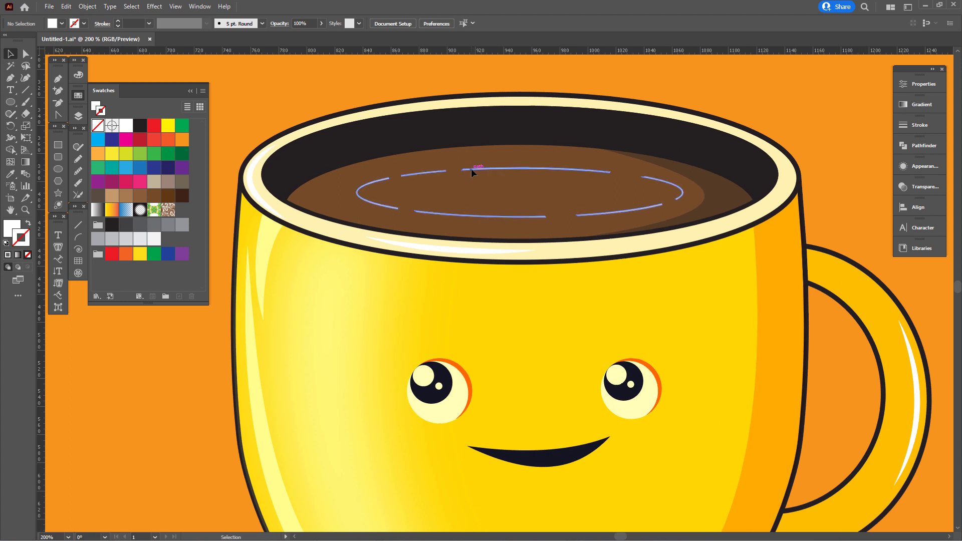
pyautogui.click(493, 181)
pyautogui.hotkey('ctrl', 'c')
pyautogui.hotkey('ctrl', 'f')
pyautogui.moveTo(683, 192); pyautogui.dragTo(626, 188)
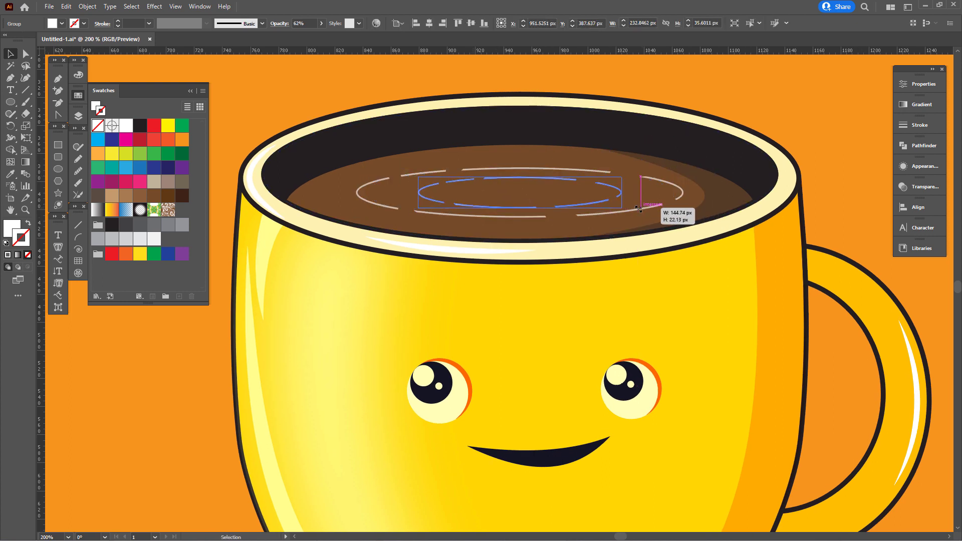
# Reflect the inner ripple ring
pyautogui.rightClick(537, 192)
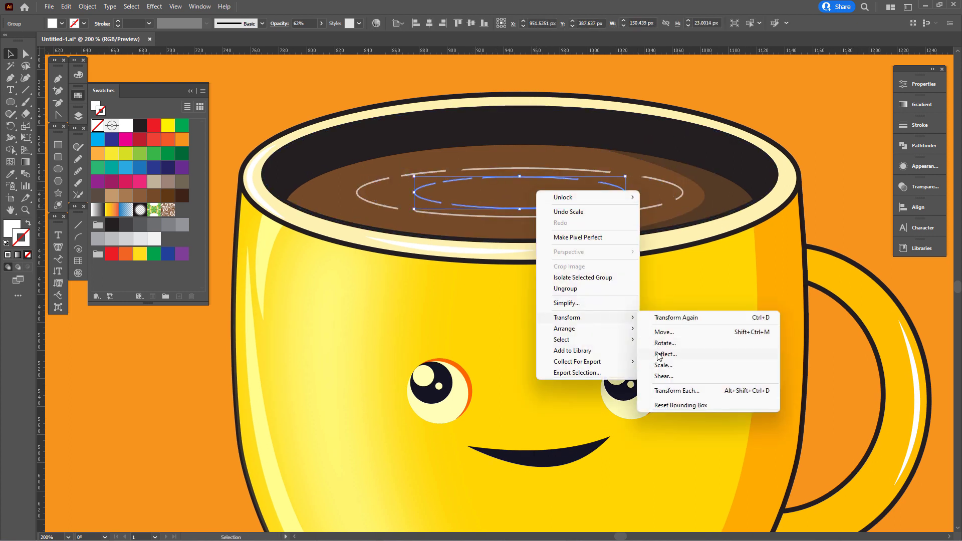
pyautogui.click(661, 358)
pyautogui.click(489, 337)
pyautogui.click(520, 215)
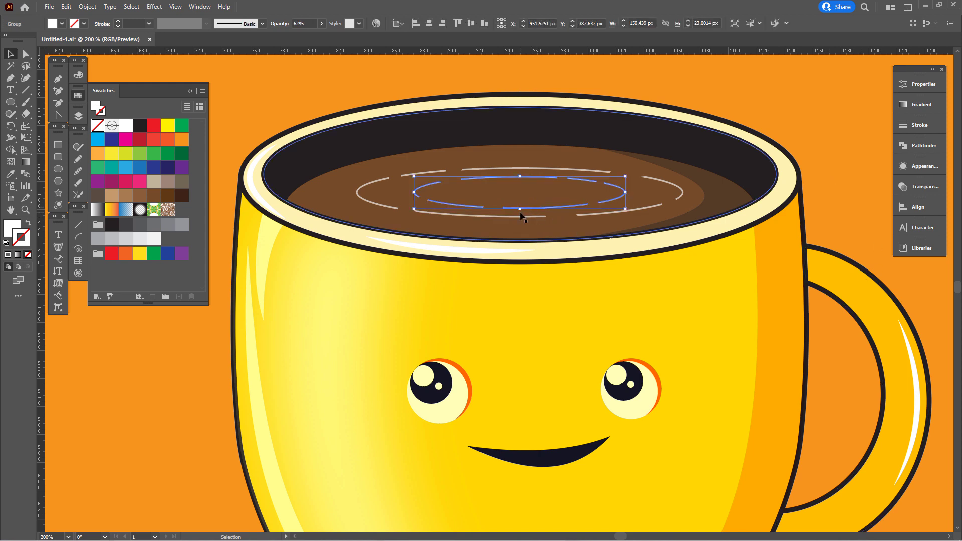
pyautogui.hotkey('ctrl', '0')
pyautogui.scroll(5, 369, 152)
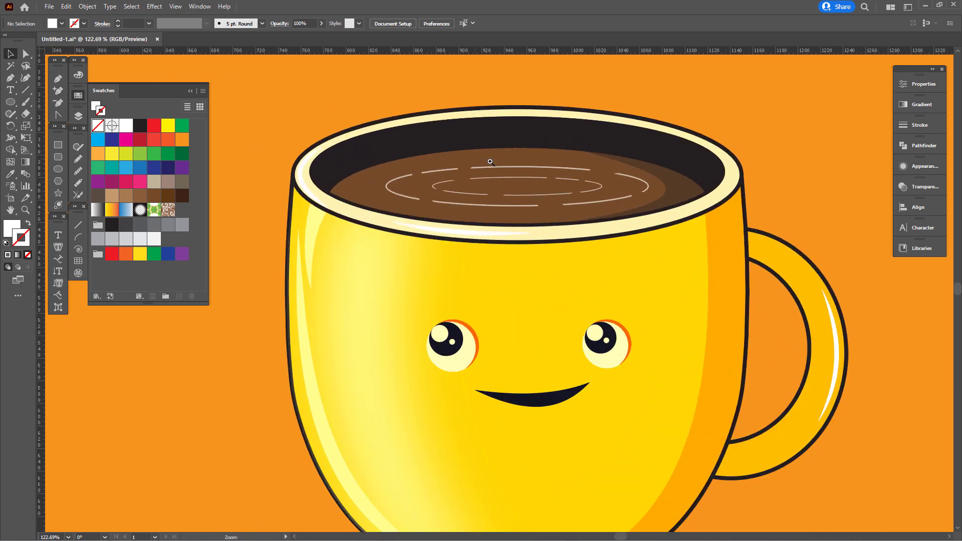
pyautogui.scroll(1, 435, 177)
# Set both ripple rings to 16% opacity and apply a Roughen effect
pyautogui.keyDown('shift'); pyautogui.click(432, 172); pyautogui.keyUp('shift')
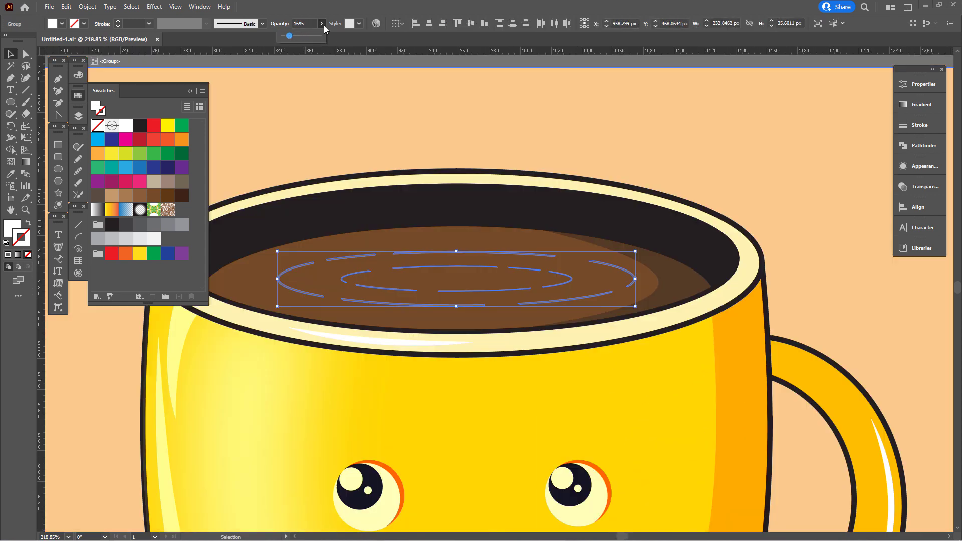
pyautogui.click(154, 6)
pyautogui.moveTo(185, 88)
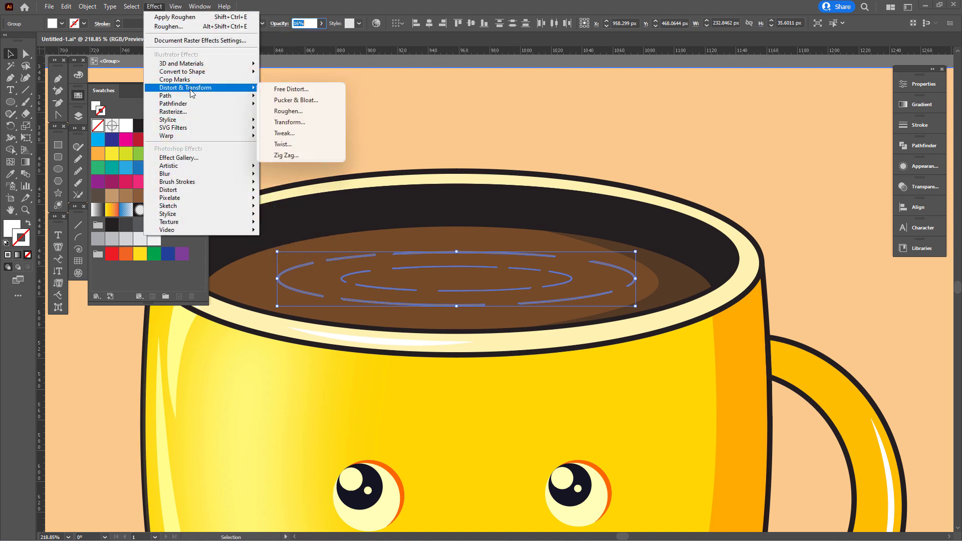
pyautogui.click(281, 112)
pyautogui.moveTo(501, 187); pyautogui.dragTo(783, 181)
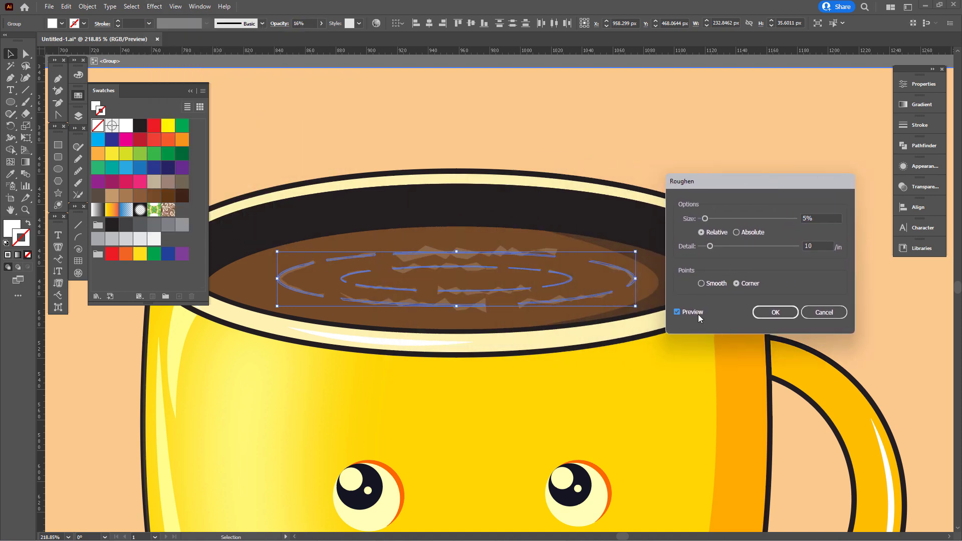
pyautogui.click(758, 314)
pyautogui.hotkey('ctrl', 'shift', 'a')
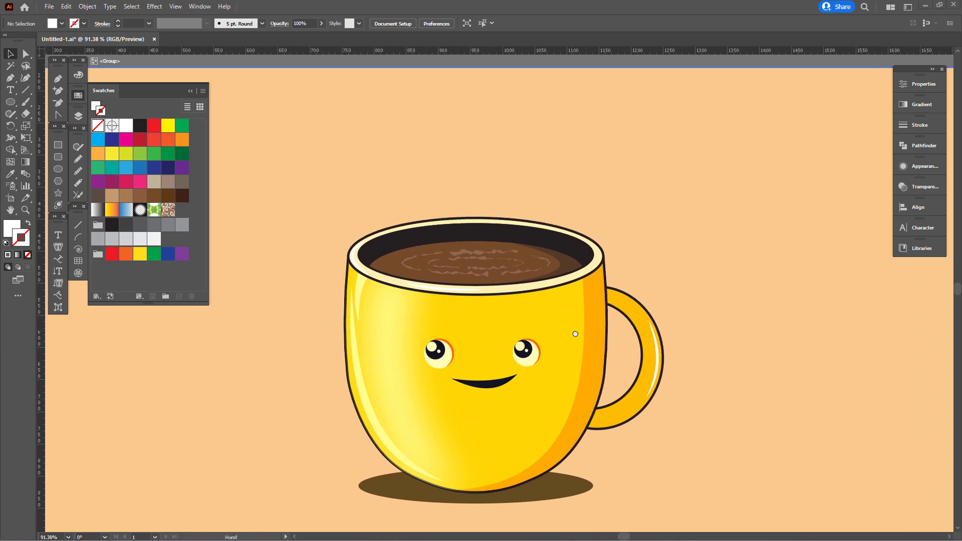